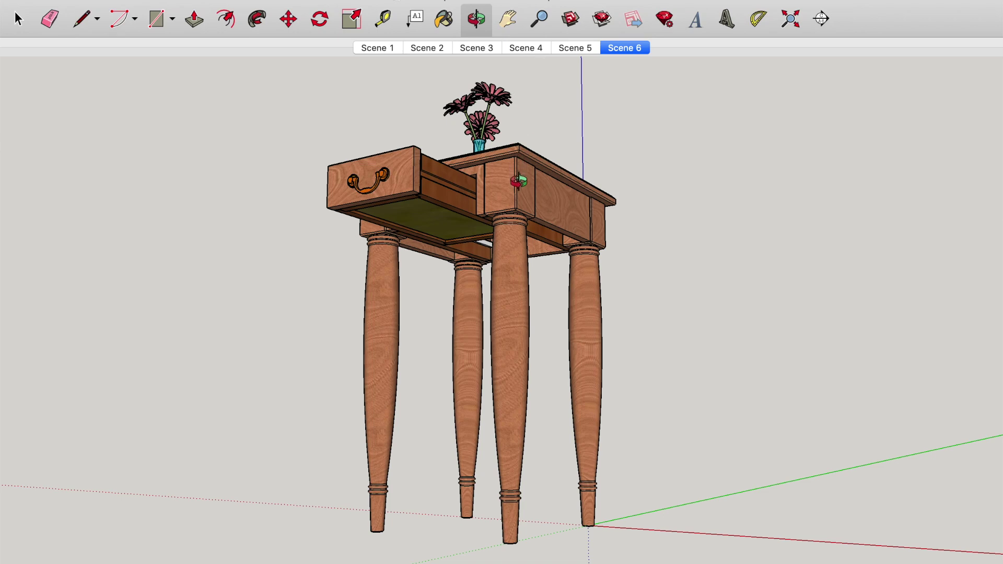
- Examine the side table from above and below, including its turned legs and open drawer
left_click_drag(518, 181, 506, 338)
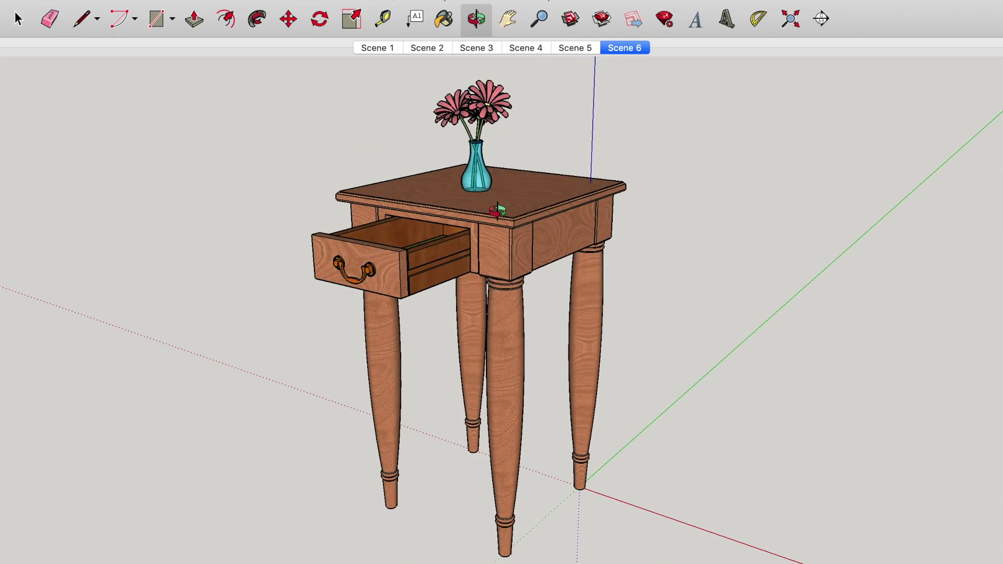
left_click_drag(503, 246, 510, 213)
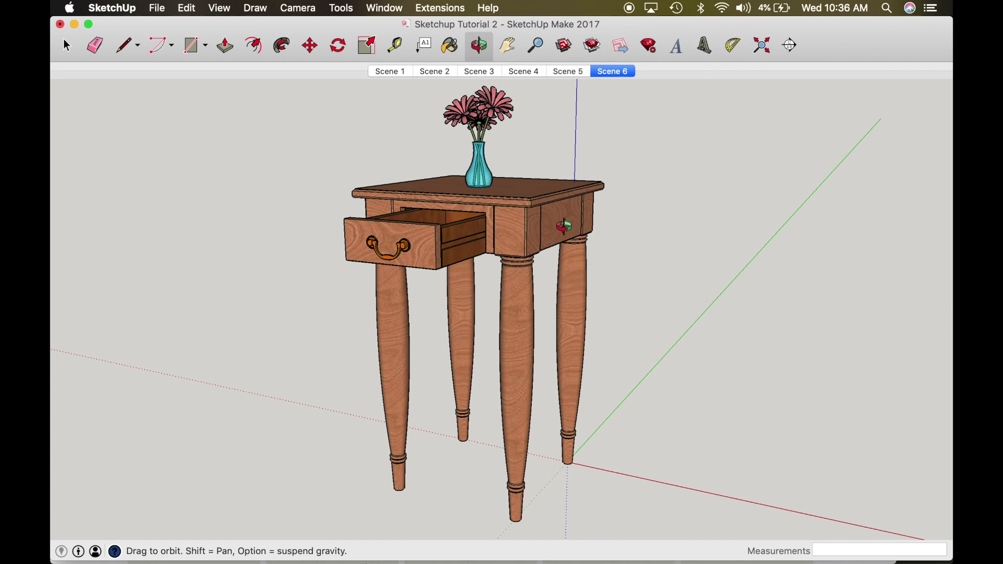
left_click_drag(567, 228, 517, 231)
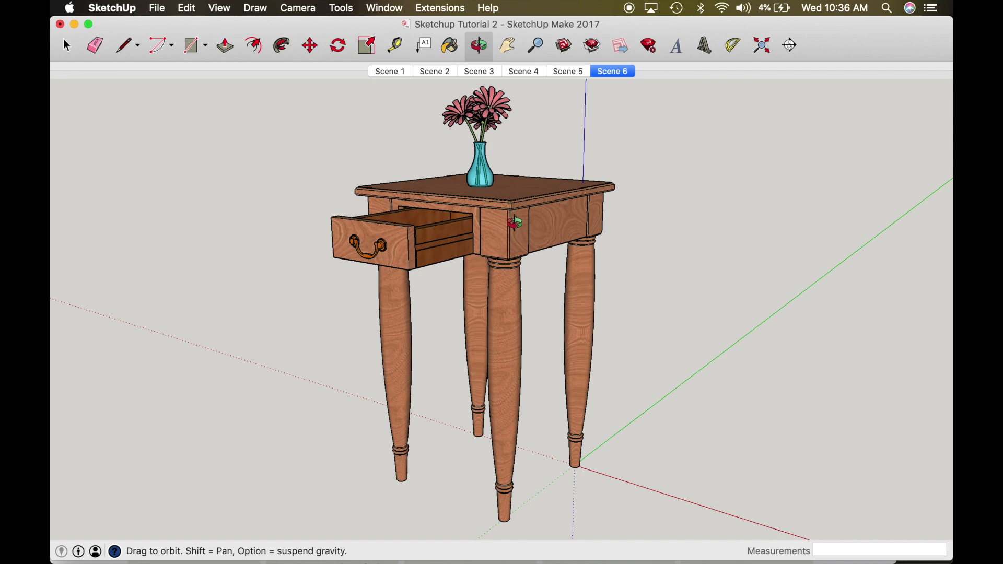
left_click_drag(515, 223, 532, 101)
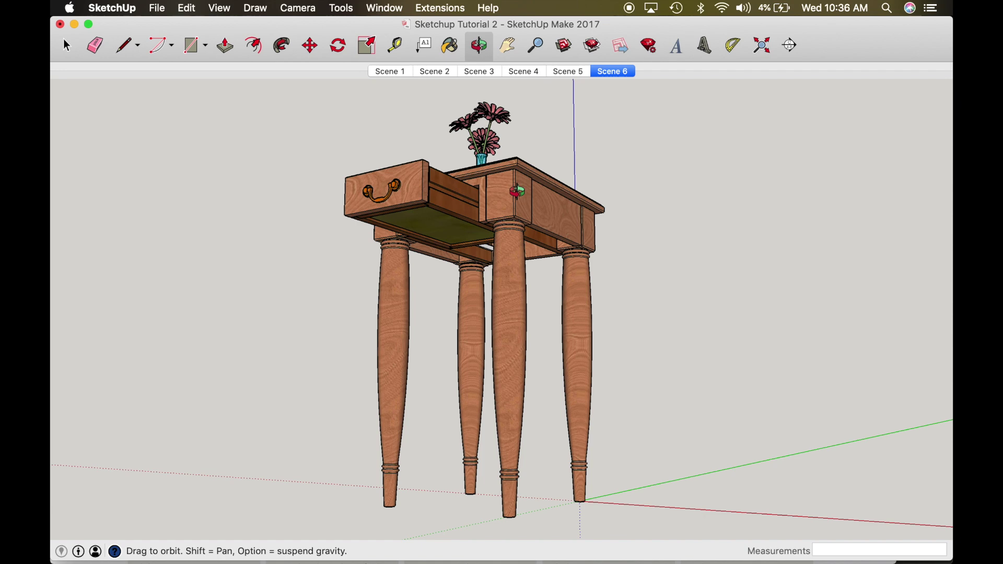
left_click_drag(517, 192, 506, 333)
left_click_drag(503, 251, 518, 182, "shift")
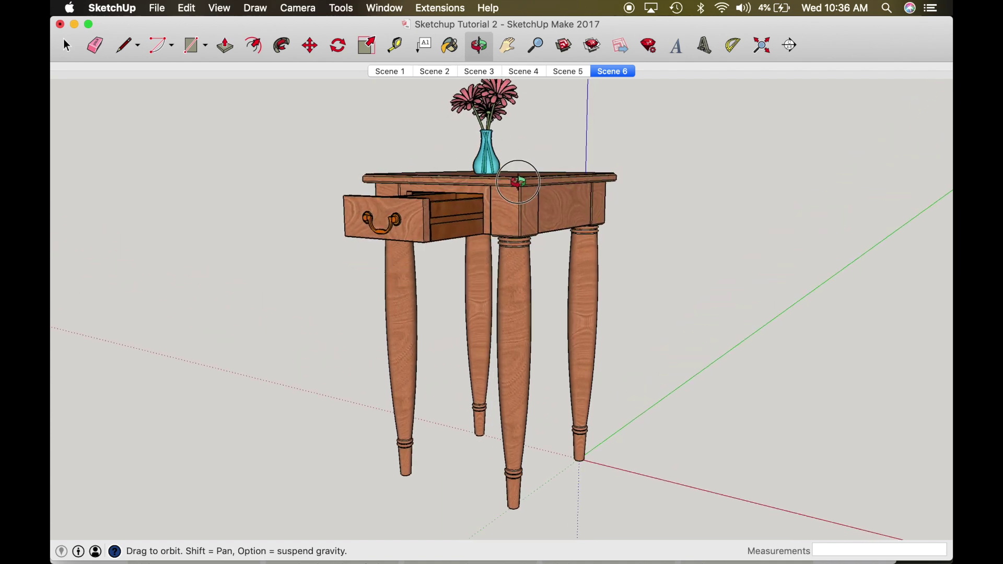
left_click_drag(516, 287, 524, 225)
left_click_drag(526, 262, 514, 356)
left_click_drag(513, 217, 515, 167)
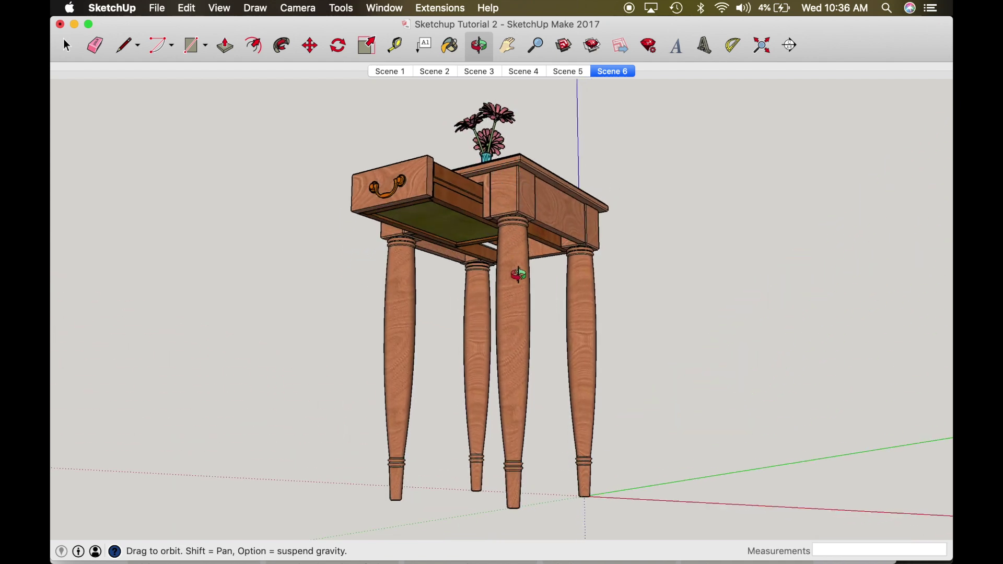
left_click_drag(518, 275, 506, 399)
left_click_drag(506, 347, 515, 376, "shift")
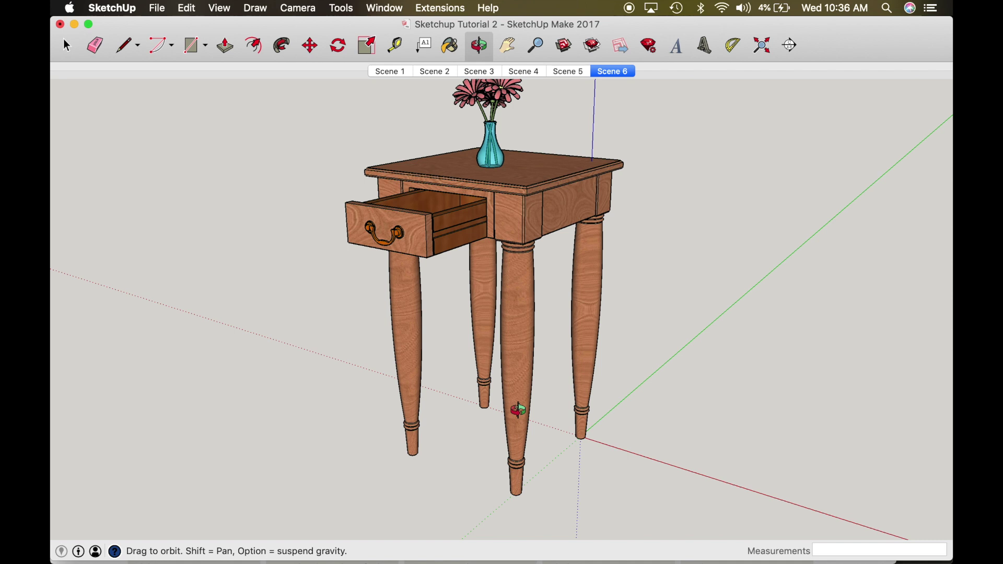
- Copy the table's front corner leg and place the copy clear of the table near the red axis
key("m")
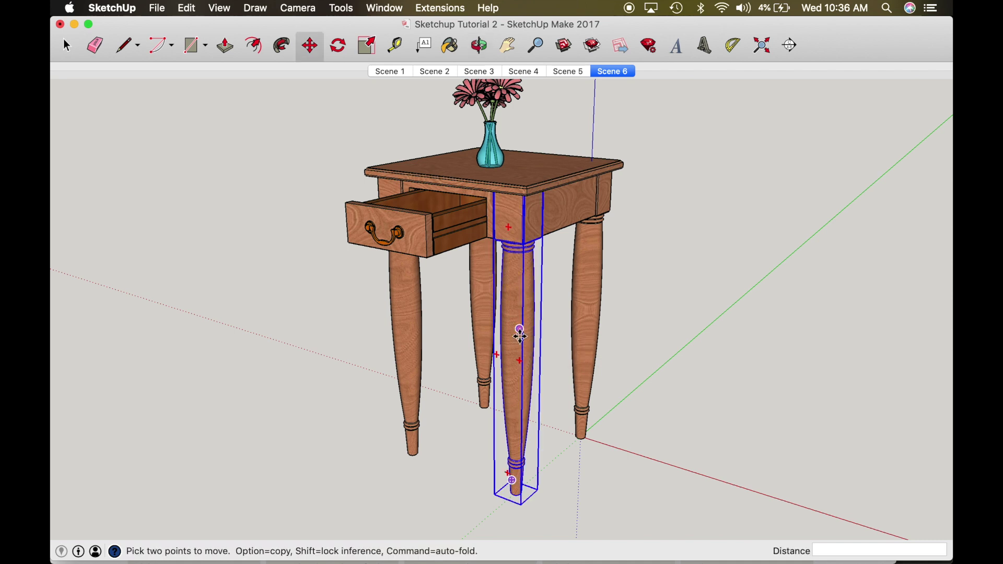
key("alt")
left_click(520, 335)
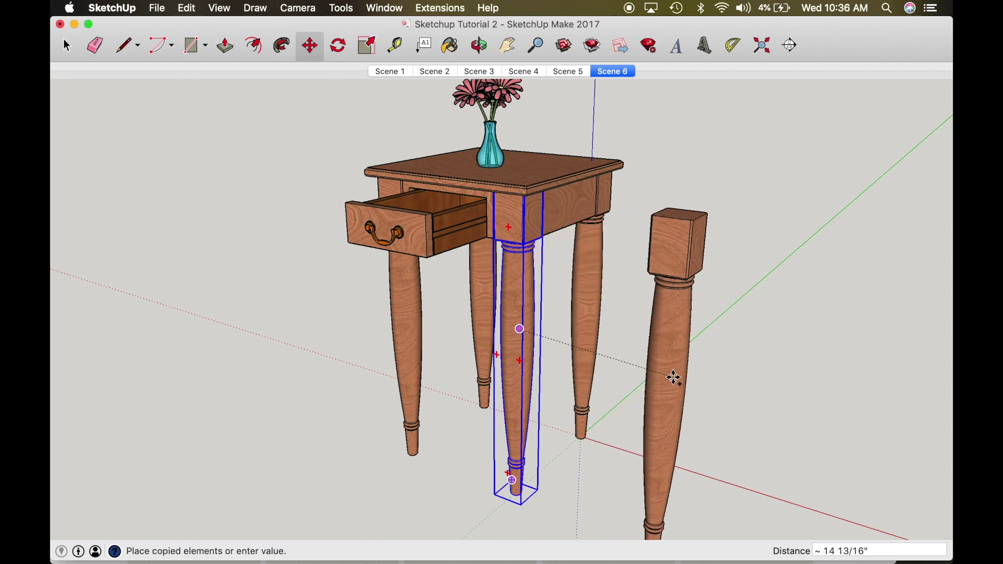
scroll(673, 377, "down", 5)
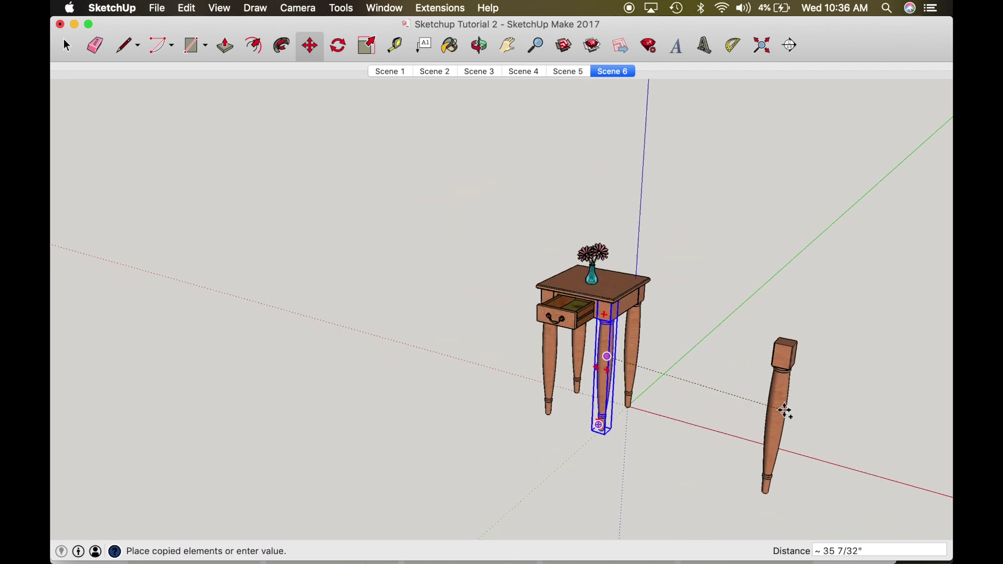
left_click(814, 407)
key("o")
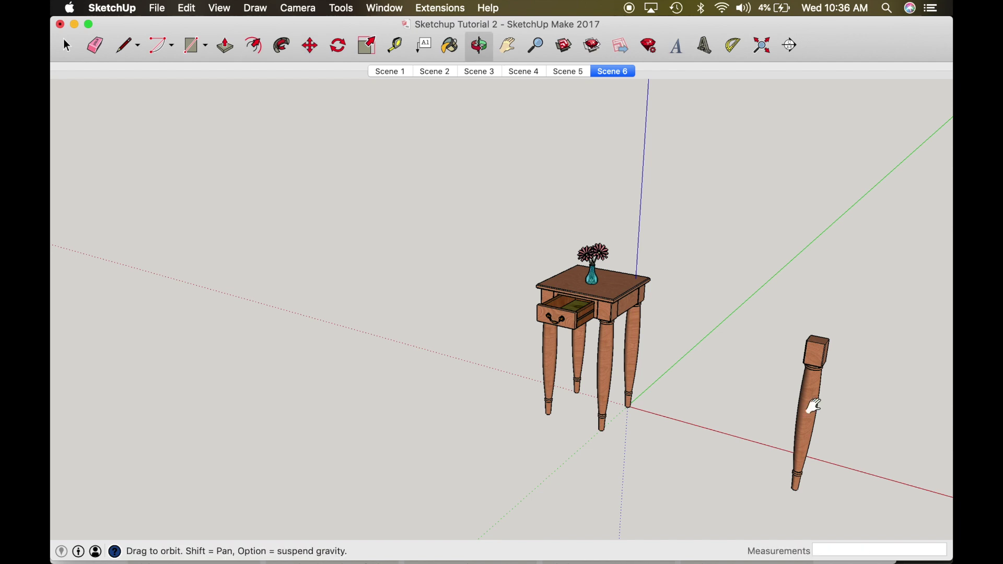
left_click_drag(814, 406, 645, 335, "shift")
key("space")
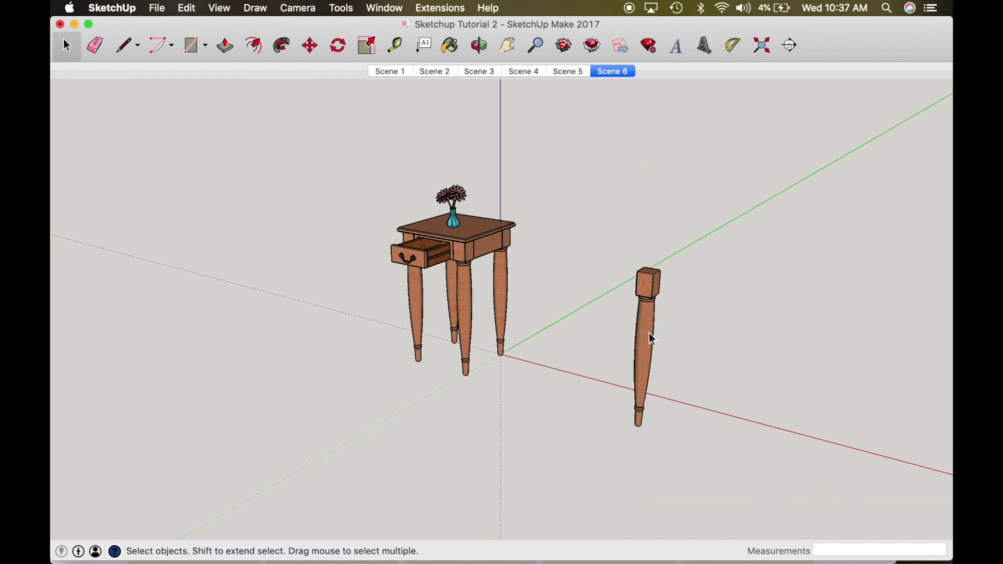
- Measure the copied leg's full height from its top corner to its foot
key("t")
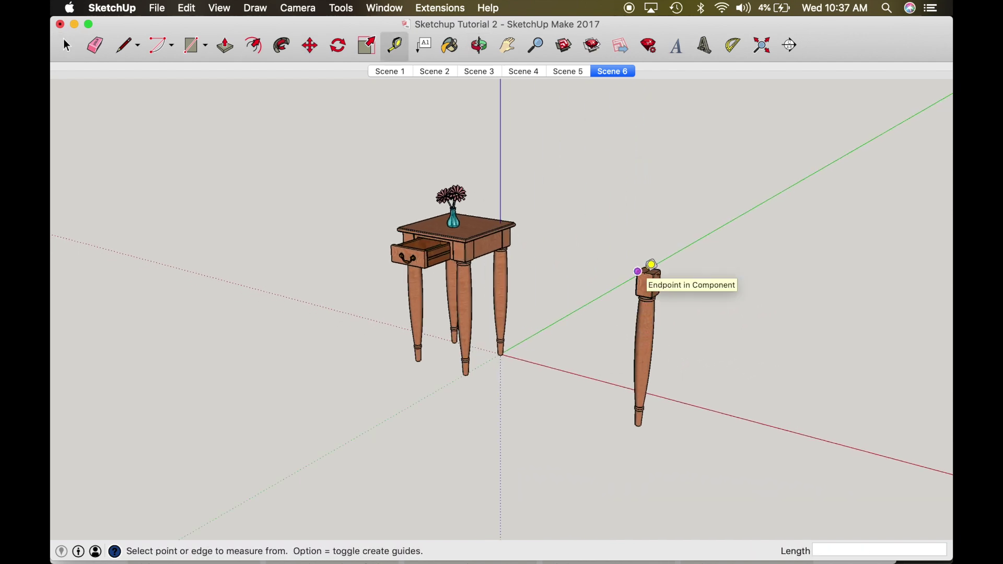
left_click(638, 272)
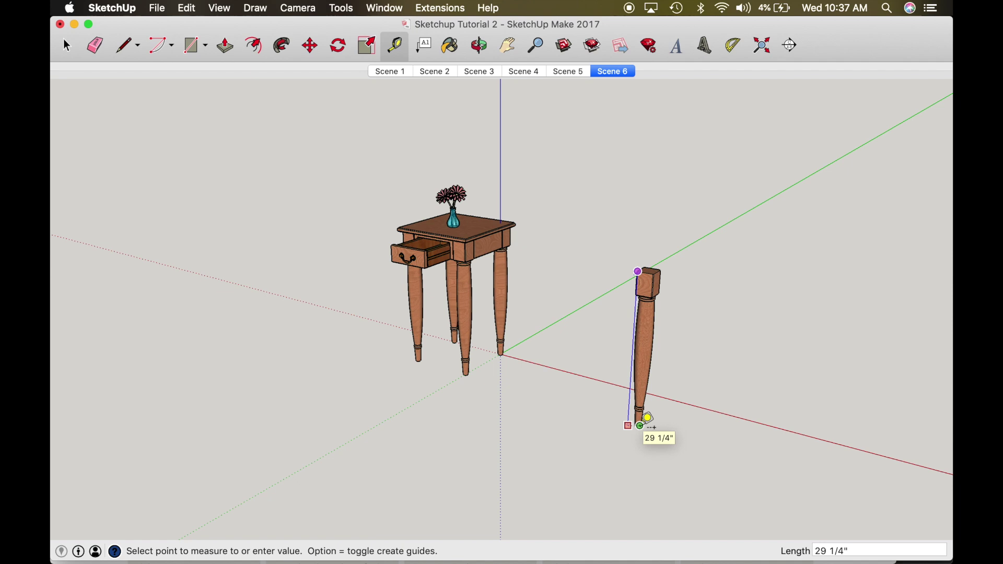
left_click(690, 427)
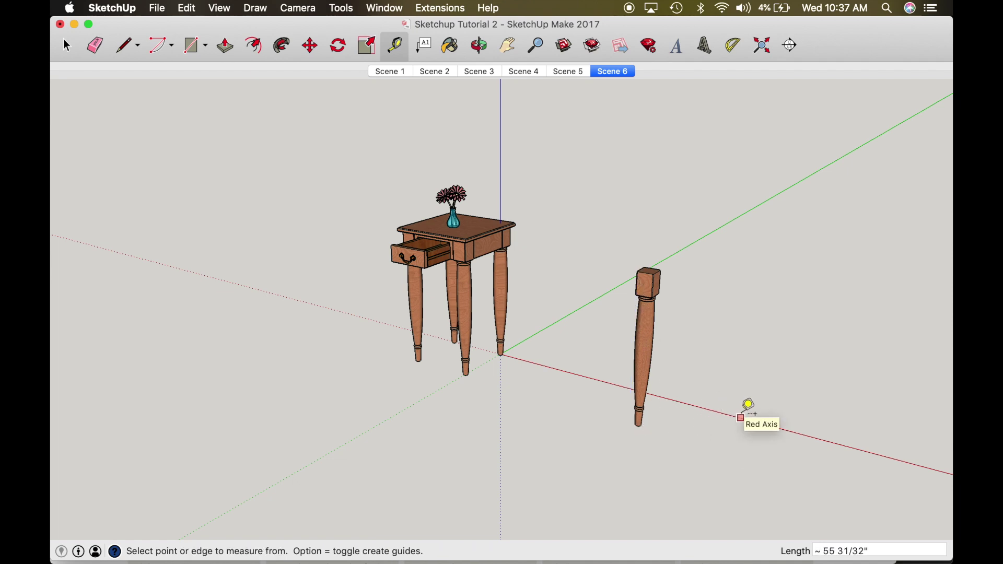
- Create a guide parallel to the red axis, 29.25 inches above it, with the Tape Measure
left_click(741, 418)
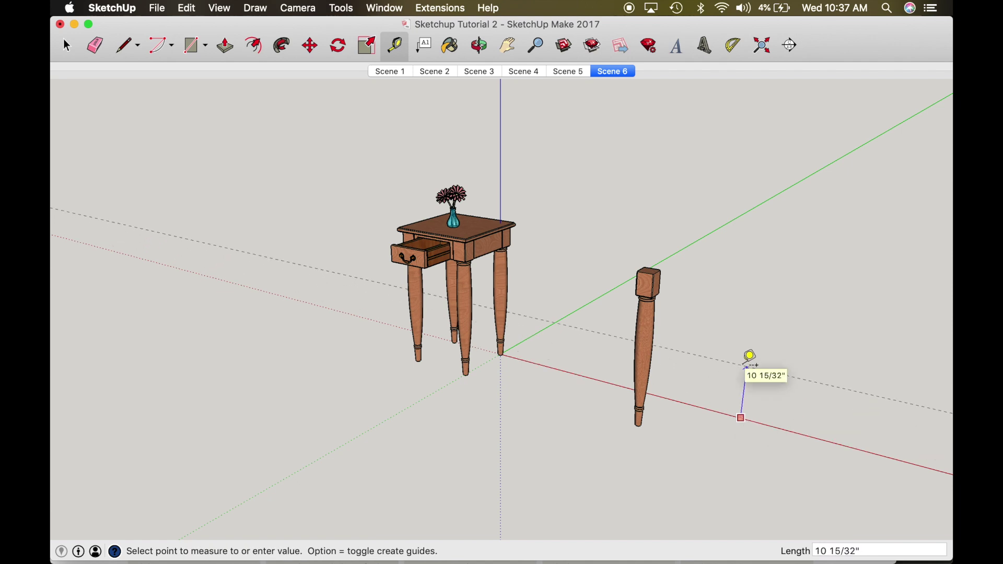
type("29.25")
key("Return")
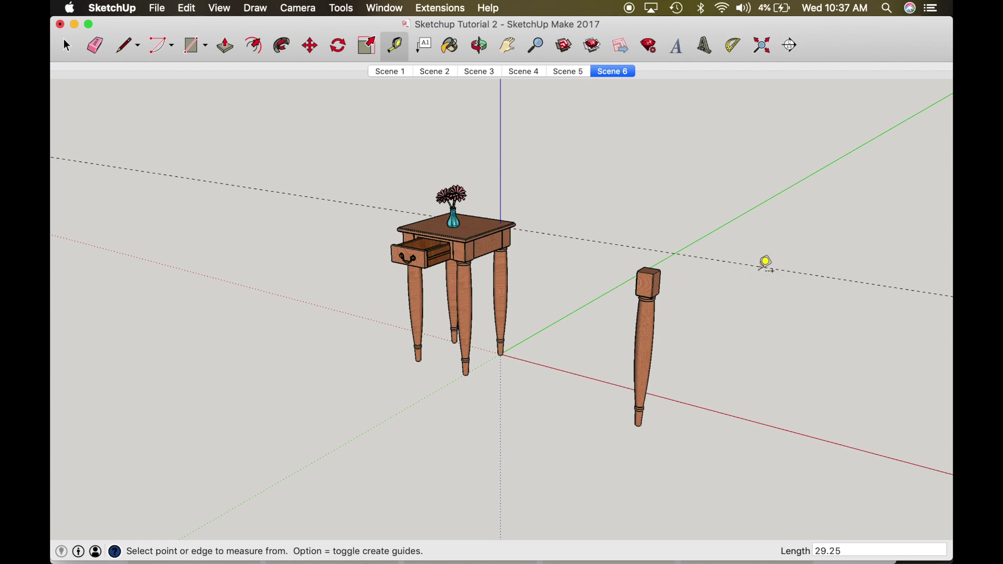
- Add a guide at 90 degrees to the raised guide, along the green direction beyond the leg copy, with the Protractor
key("o")
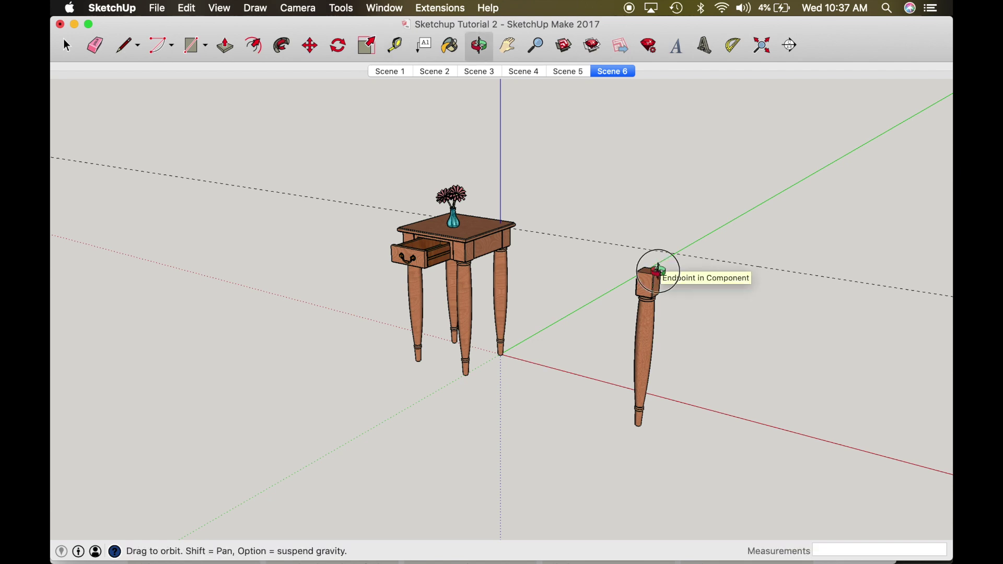
left_click_drag(655, 273, 642, 336)
scroll(642, 338, "up", 5)
scroll(642, 339, "up", 2)
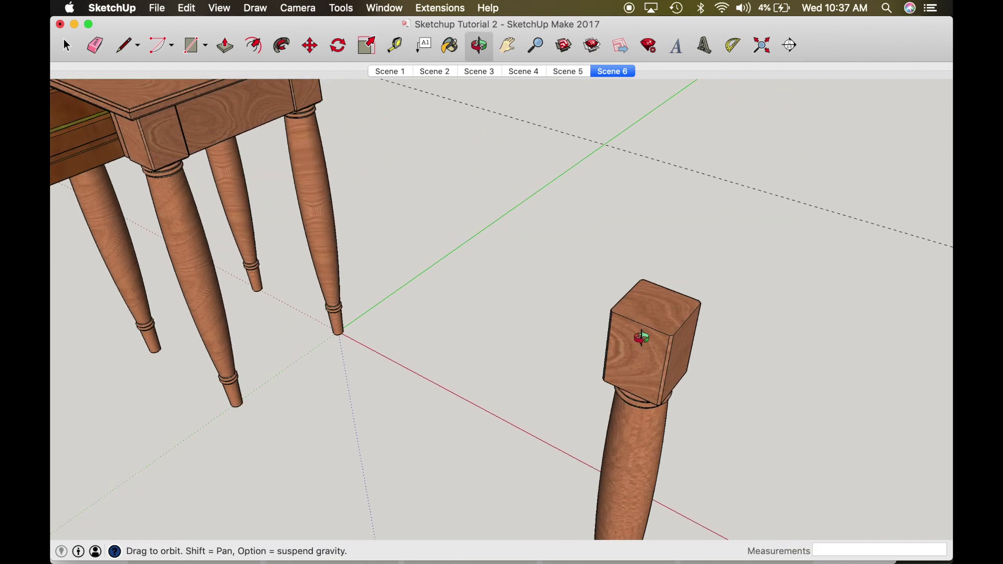
scroll(654, 332, "down", 5)
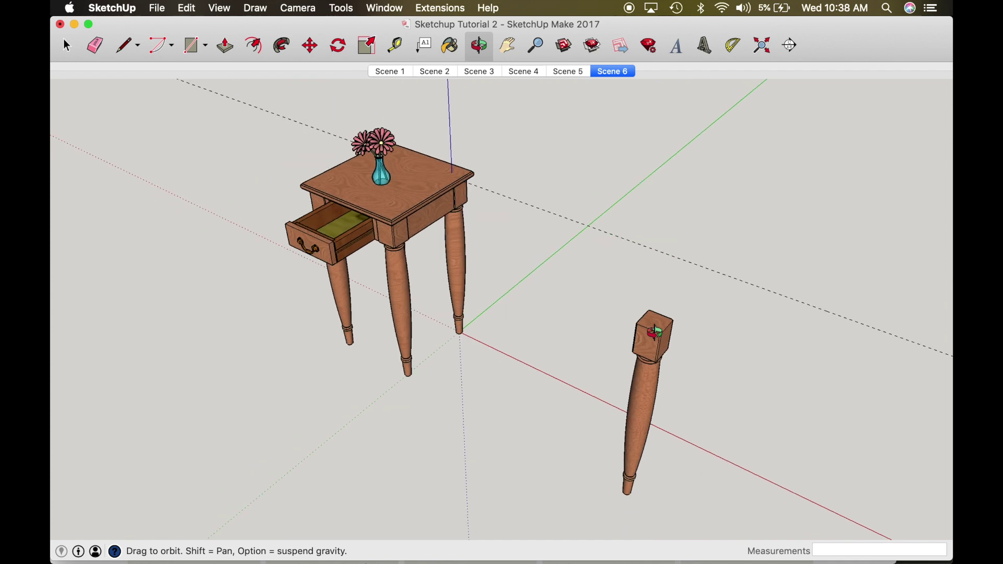
left_click_drag(654, 332, 705, 331)
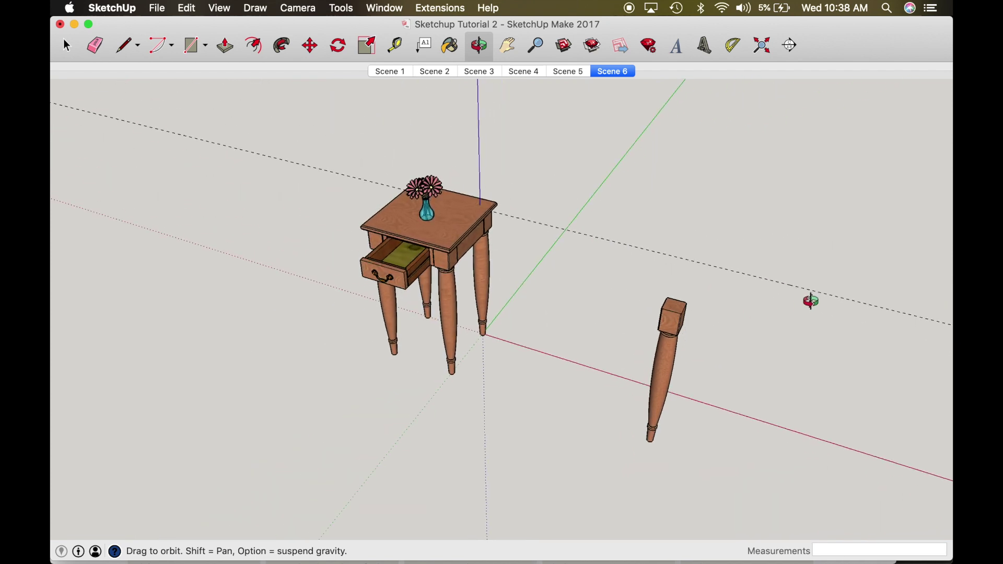
left_click(734, 47)
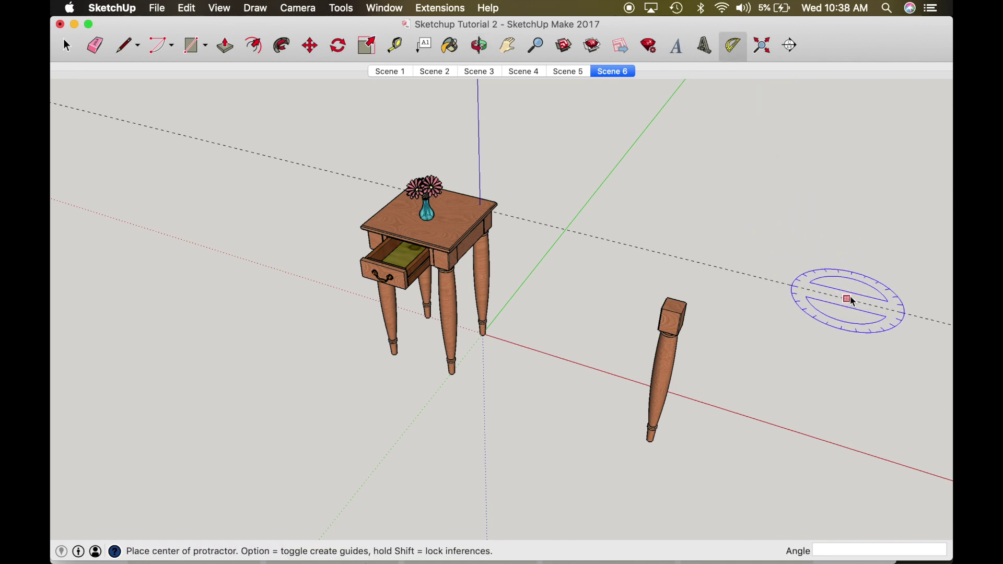
left_click(851, 300)
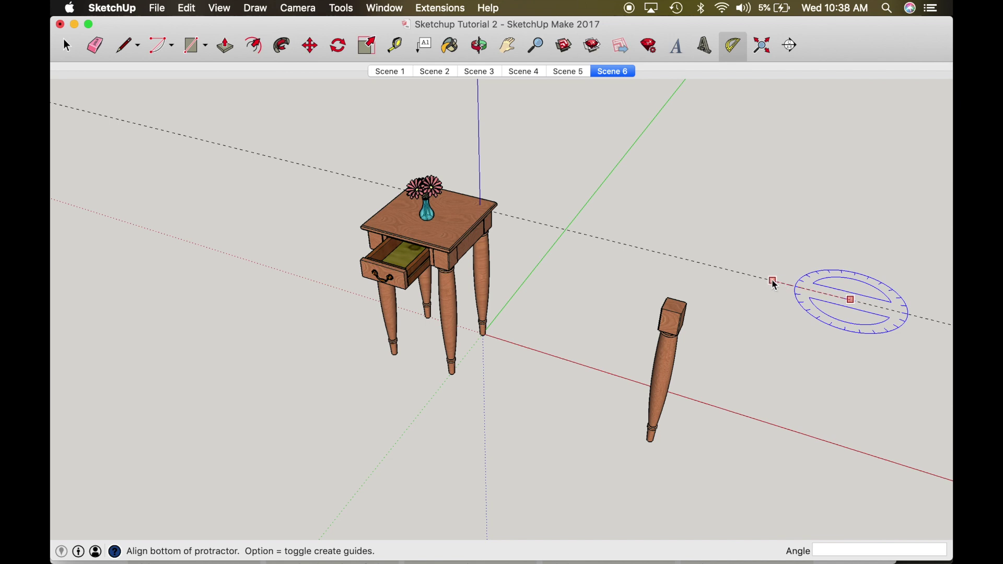
left_click(769, 279)
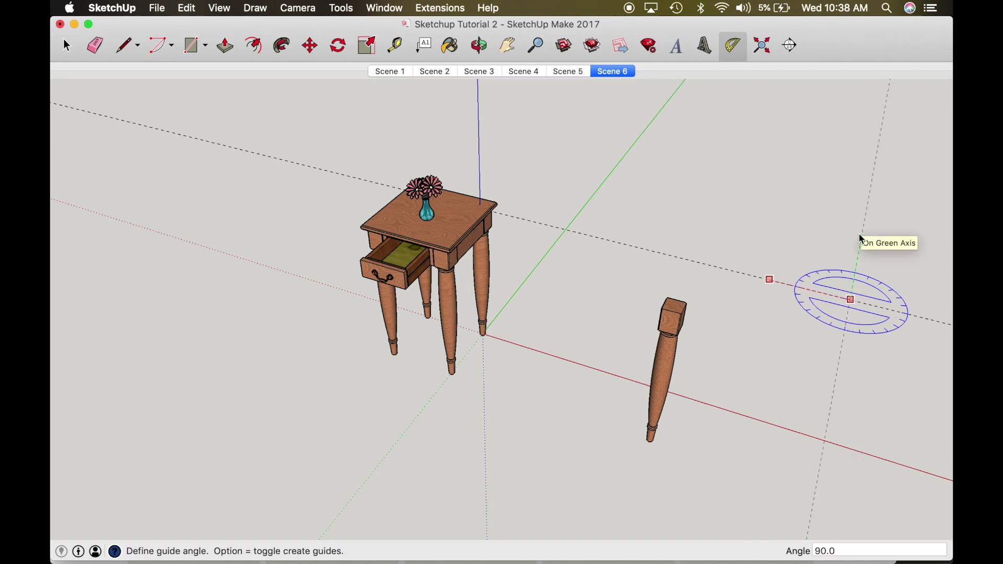
left_click(862, 240)
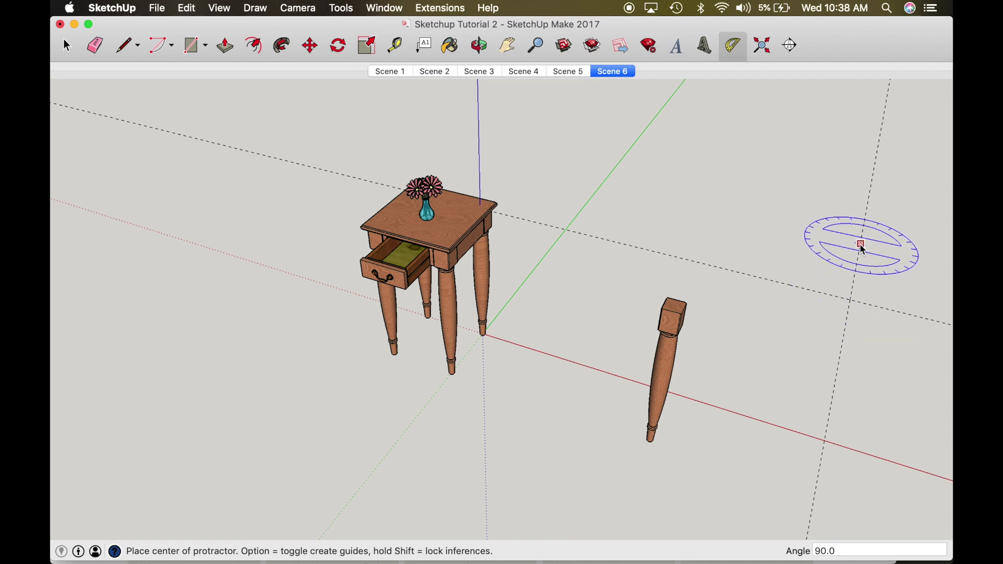
- Offset parallel guides 3 inches from both crossing guides to outline a square
key("t")
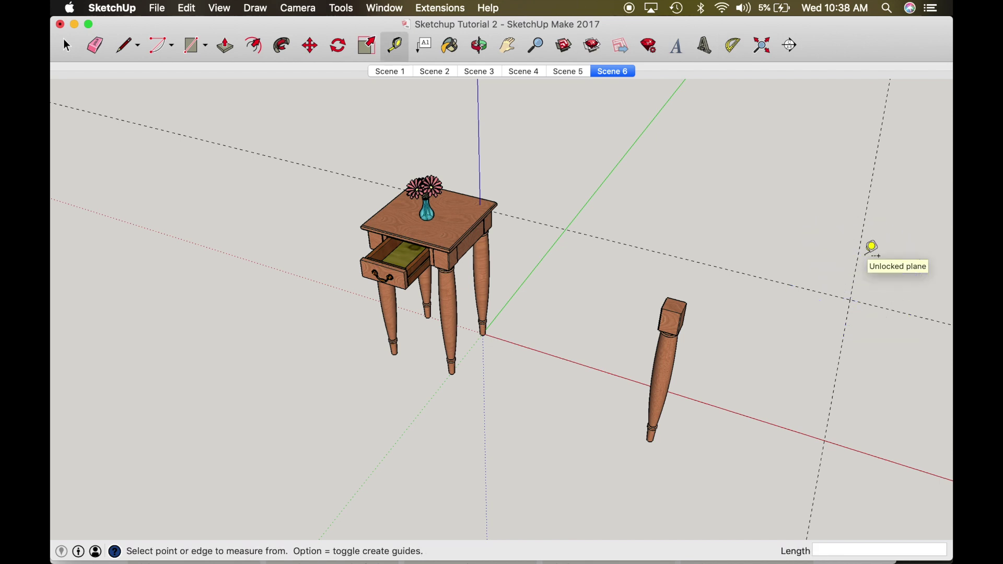
left_click(854, 276)
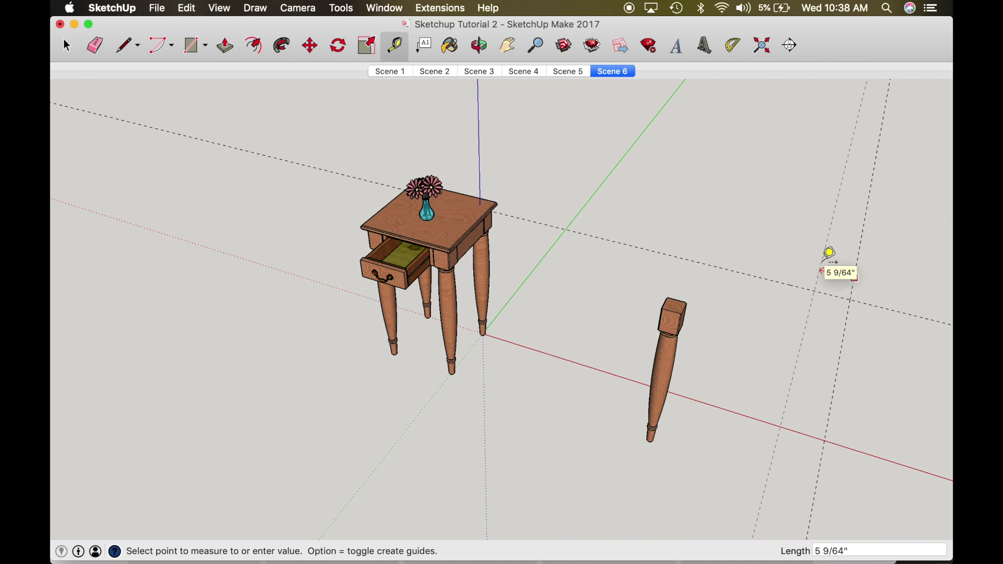
type("3")
key("Return")
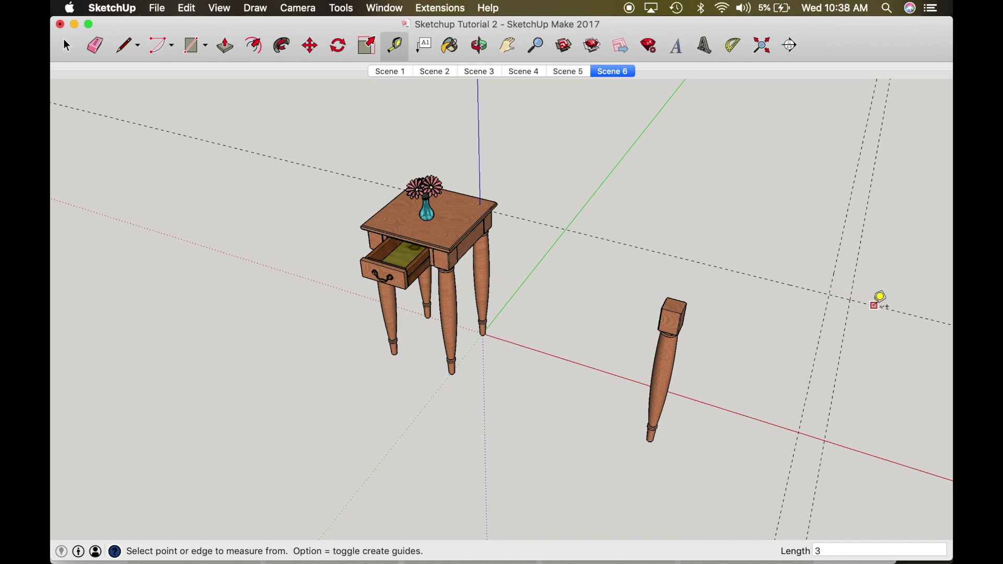
left_click(875, 305)
type("3")
key("Return")
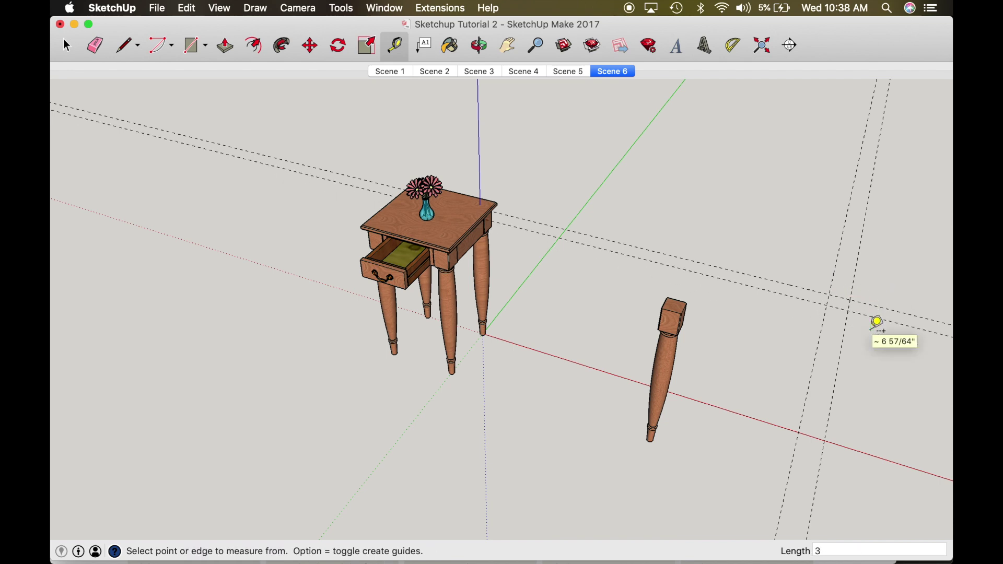
- Measure the spacing between both pairs of parallel guides
scroll(837, 296, "up", 5)
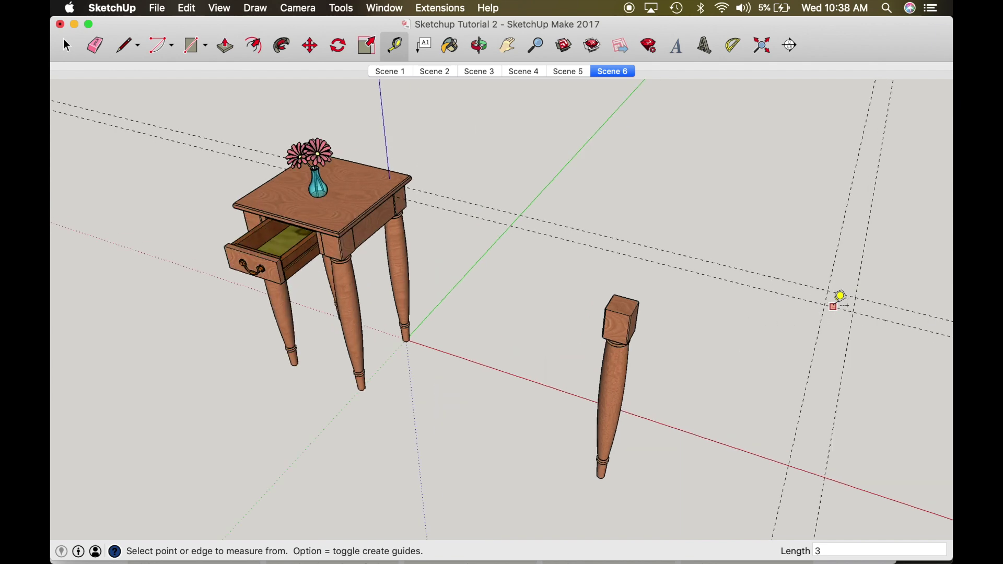
key("o")
left_click_drag(830, 305, 790, 324)
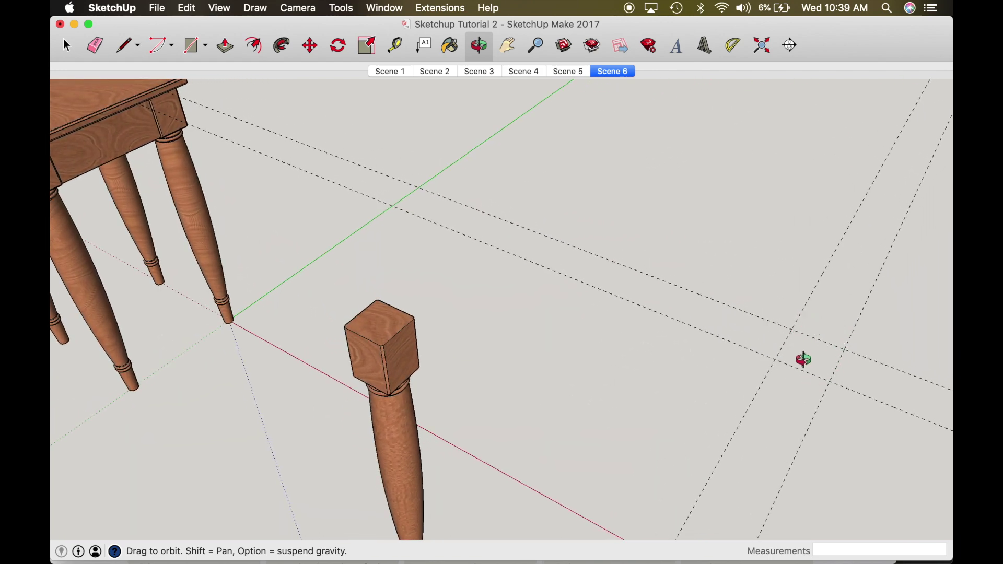
key("t")
left_click(822, 339)
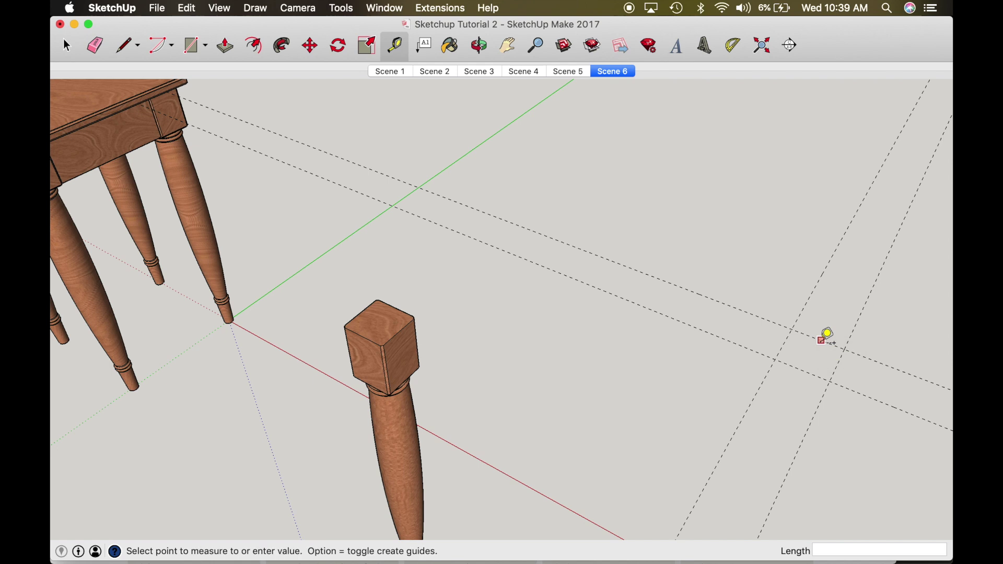
left_click(814, 364)
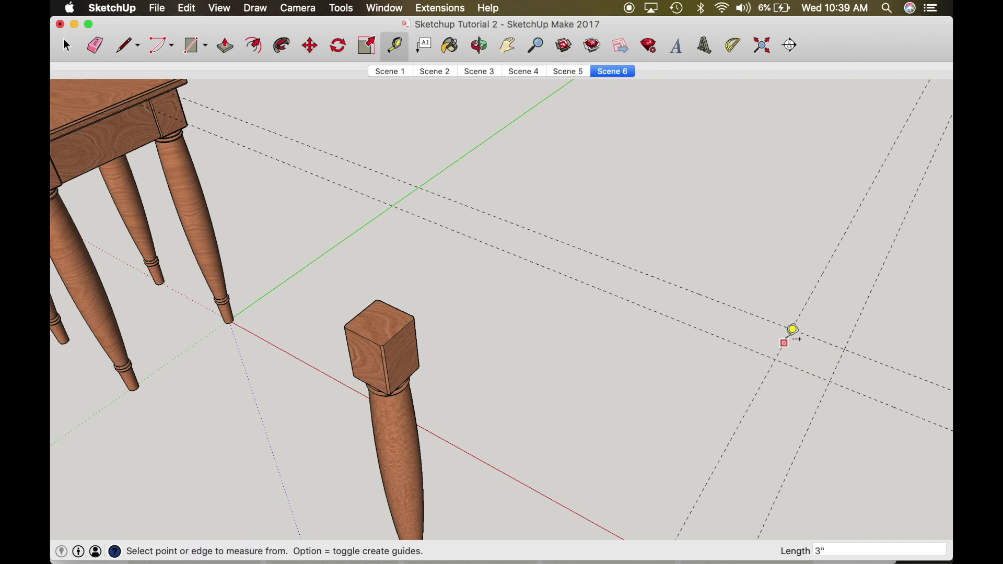
left_click(786, 339)
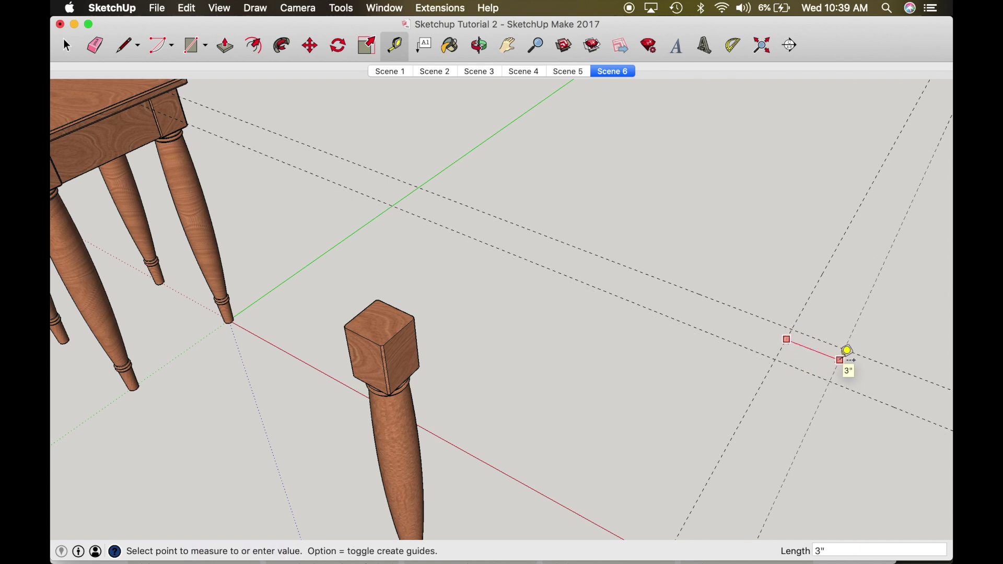
left_click(847, 351)
- Draw a 3 by 3 inch square between opposite intersections of the parallel guides
key("r")
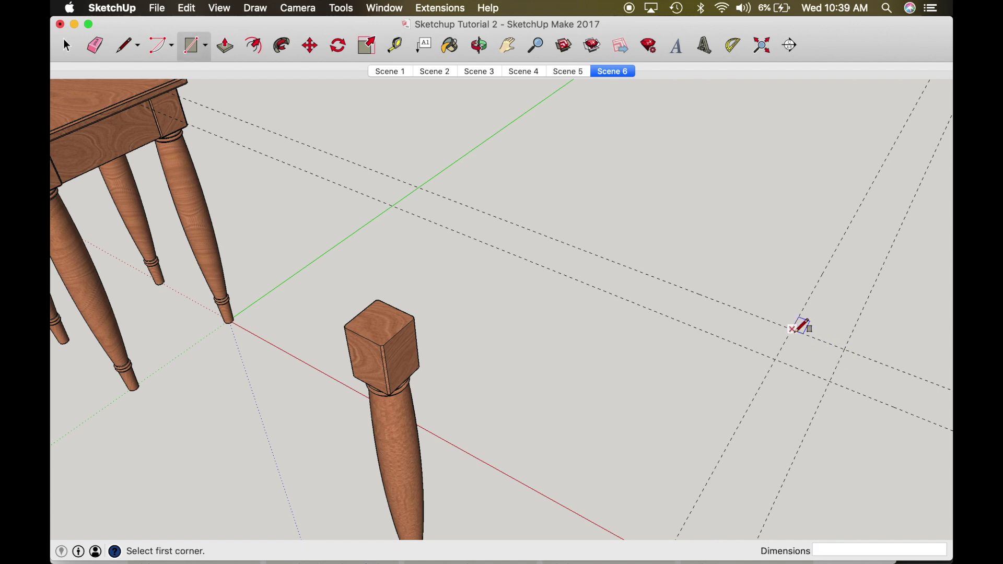
left_click(791, 329)
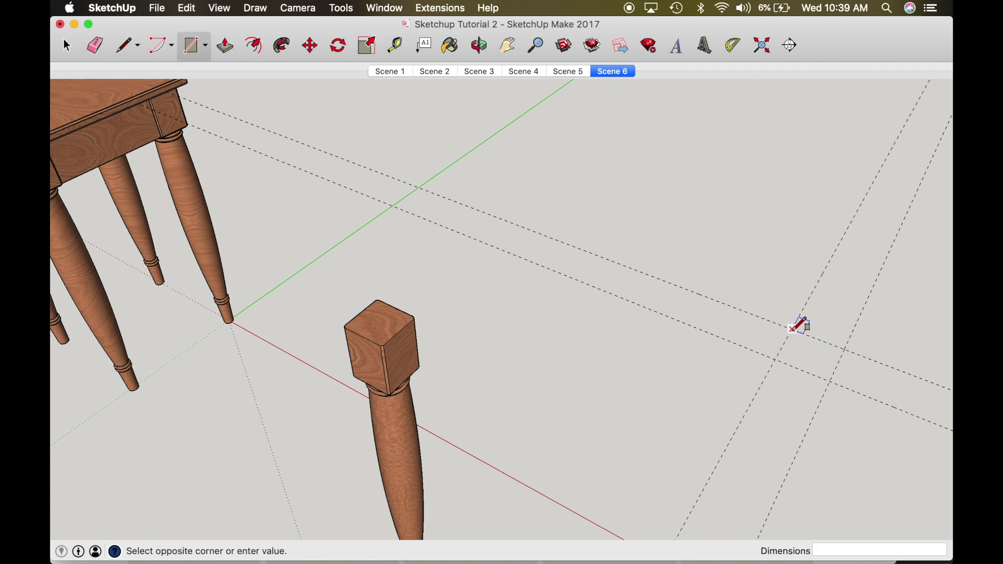
left_click(829, 381)
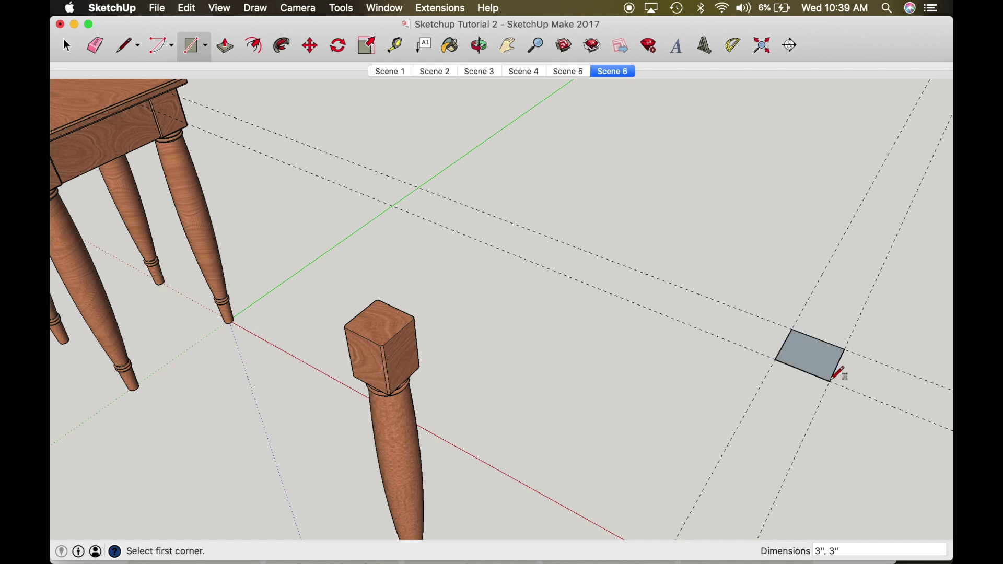
- Measure the height of the square block at the top of the leg copy with the Tape Measure
key("p")
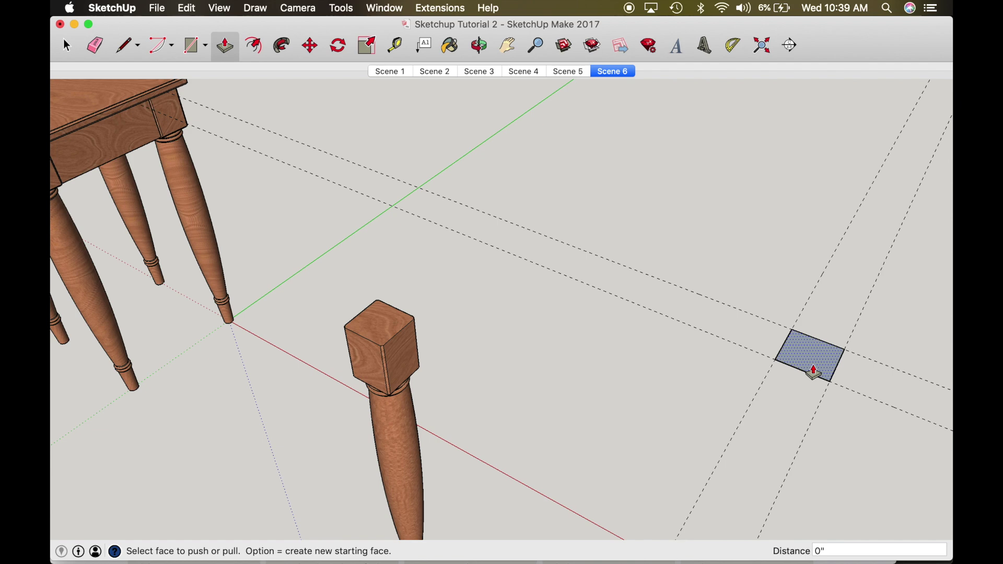
key("t")
key("o")
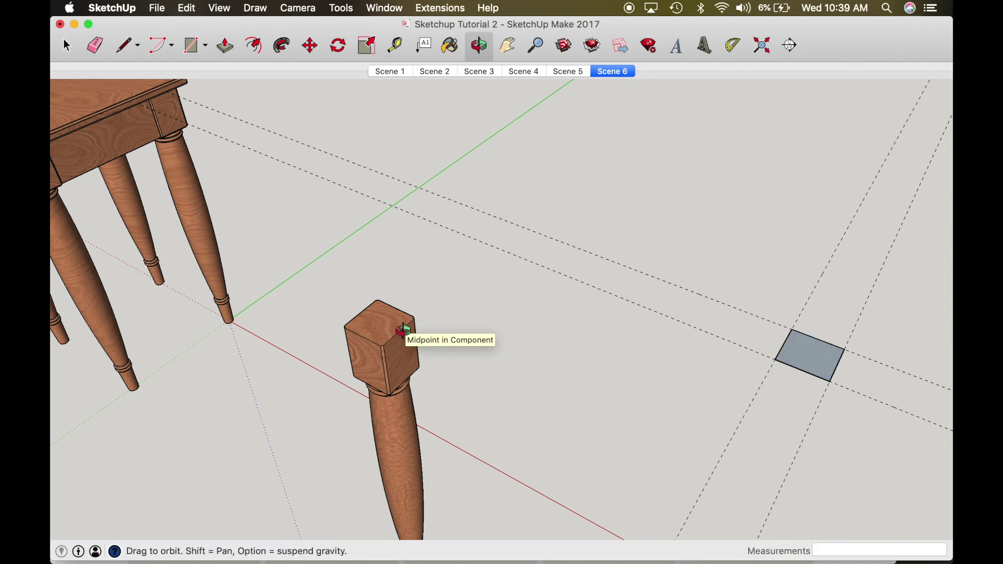
left_click_drag(403, 330, 358, 40)
scroll(360, 228, "up", 5)
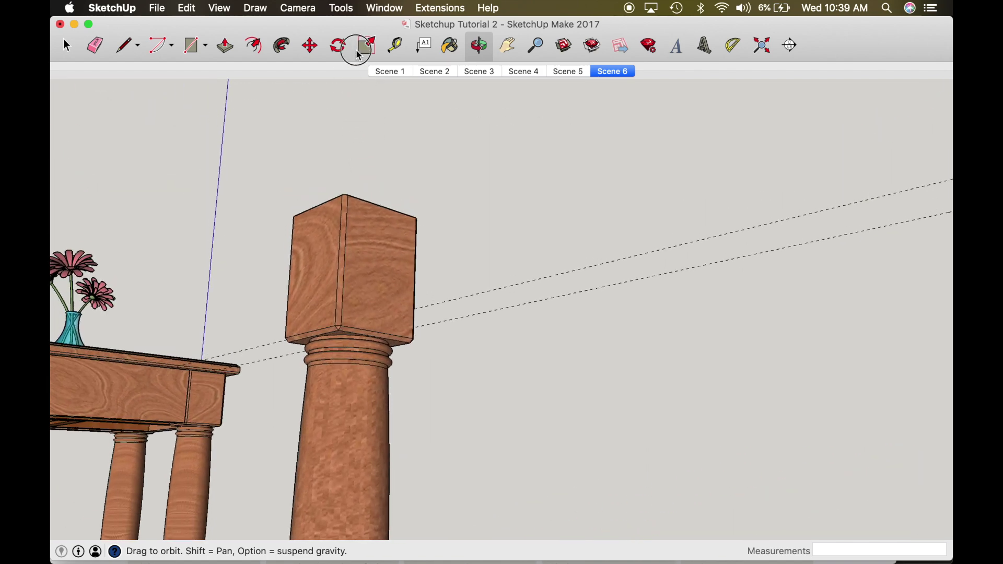
left_click(394, 46)
left_click(375, 206)
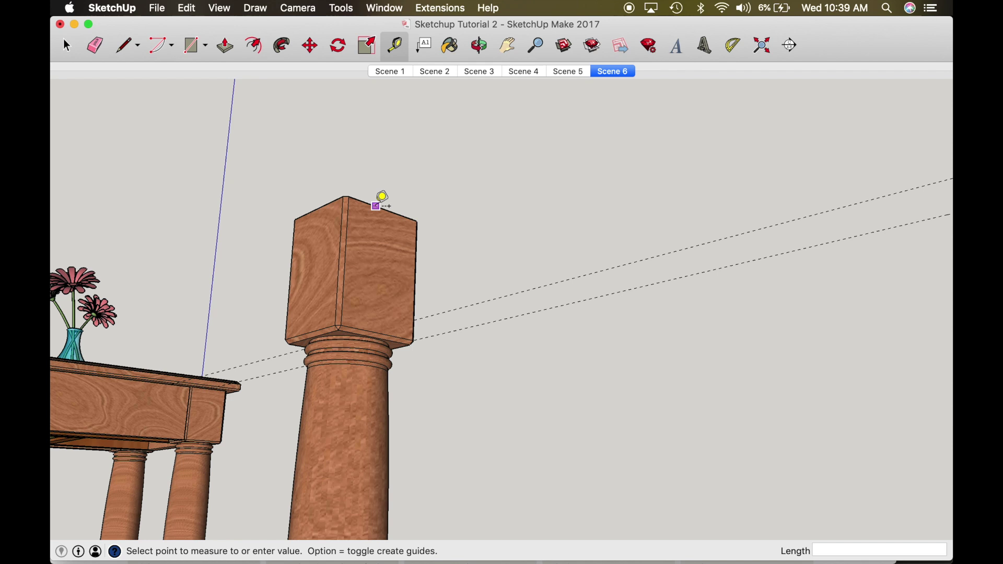
left_click(348, 320)
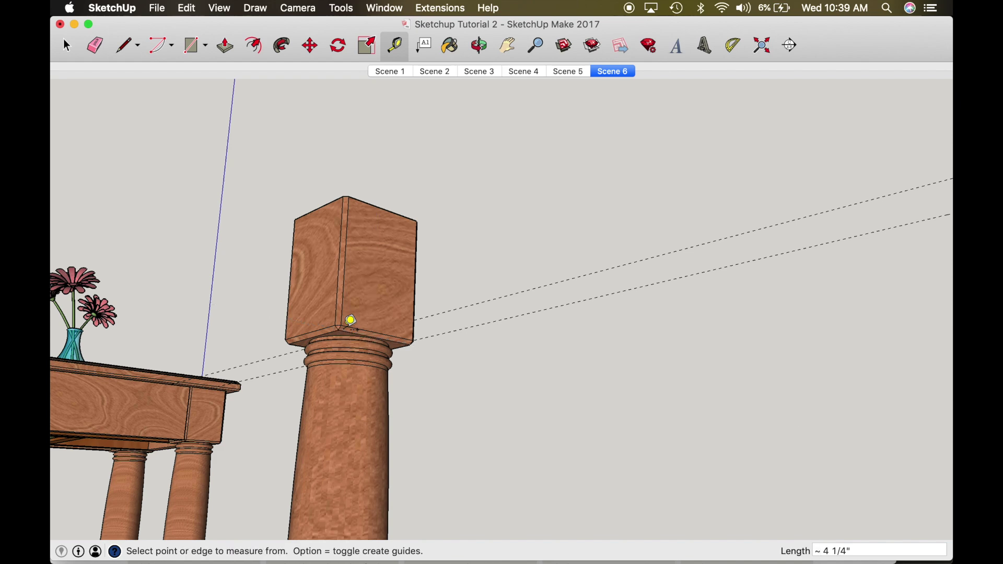
- Push/Pull the new square downward 4 1/4 inches to form the leg's top block
key("o")
left_click_drag(353, 328, 336, 392)
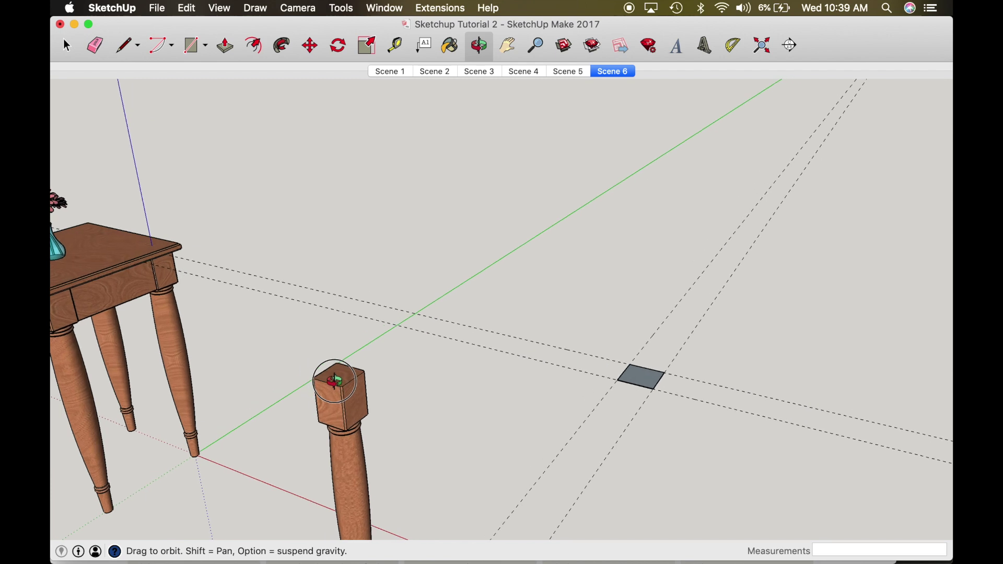
key("p")
left_click(629, 381)
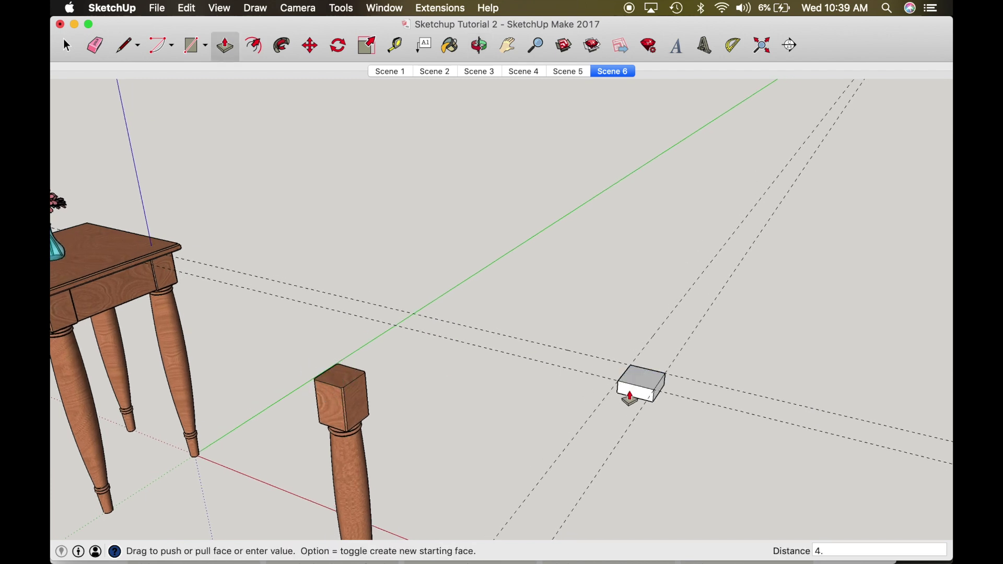
key("Return")
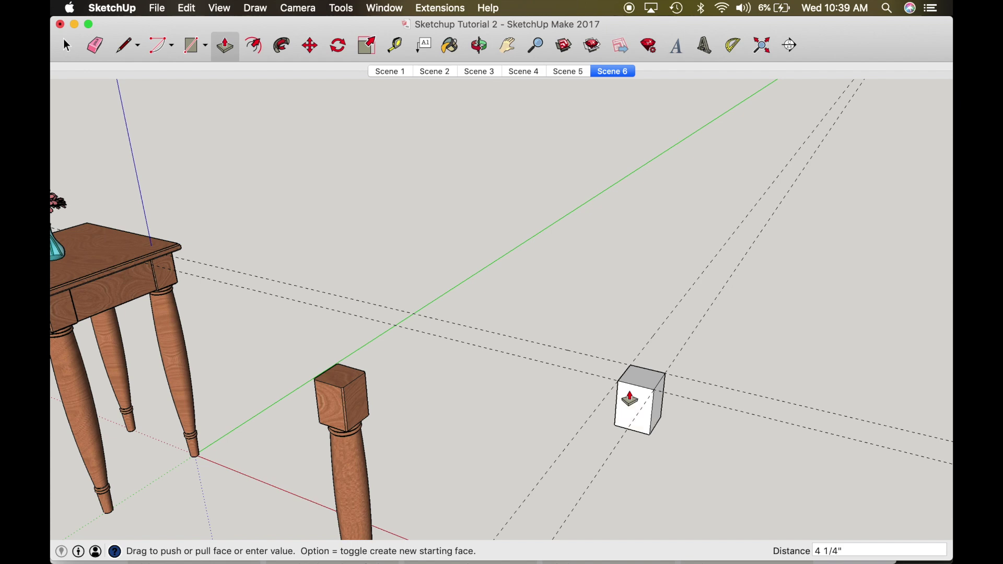
- Place two diagonal guides corner to corner across the underside of the new block to locate its center
key("o")
left_click_drag(629, 390, 655, 144)
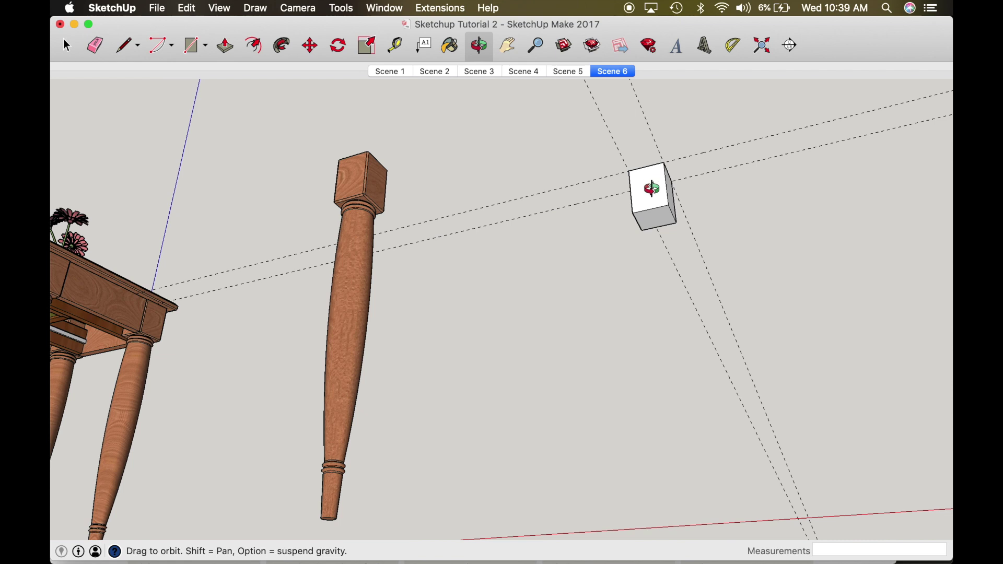
left_click_drag(649, 190, 638, 127)
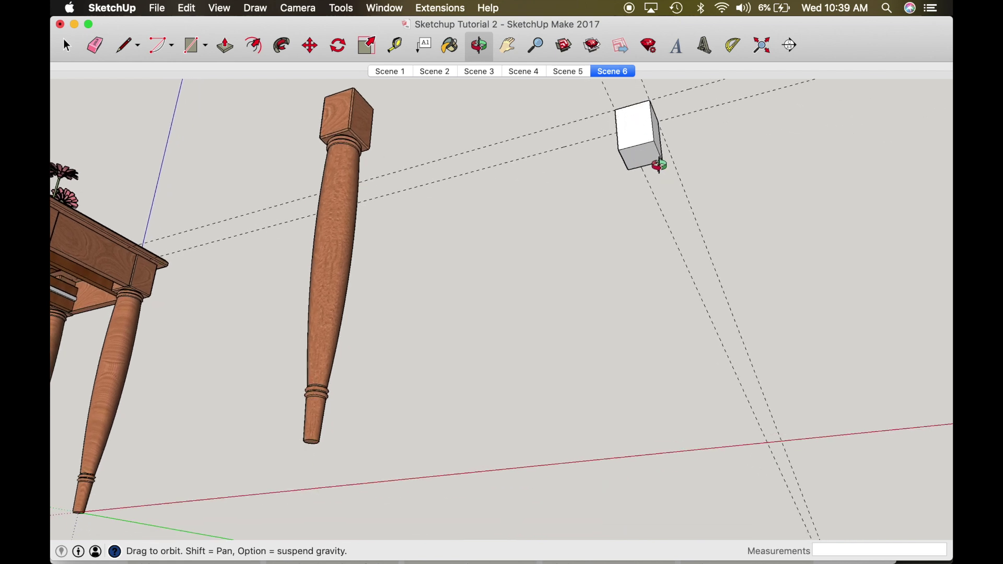
scroll(644, 157, "up", 5)
key("t")
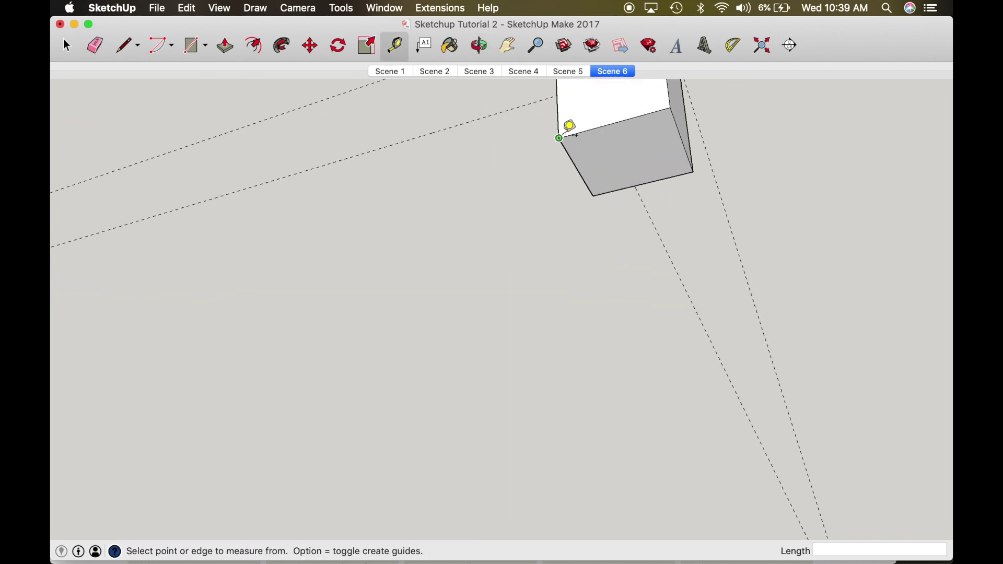
left_click(559, 139)
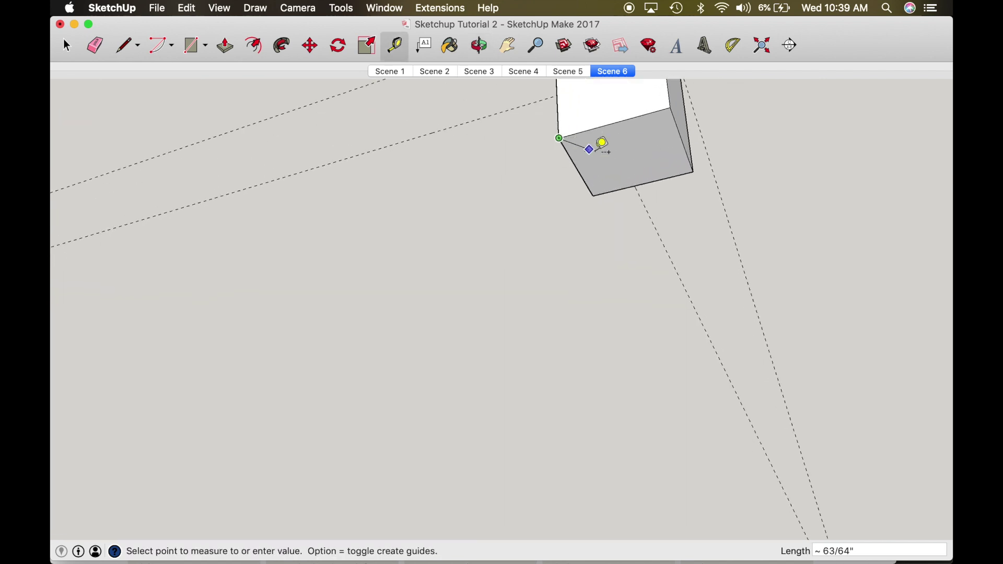
left_click(688, 169)
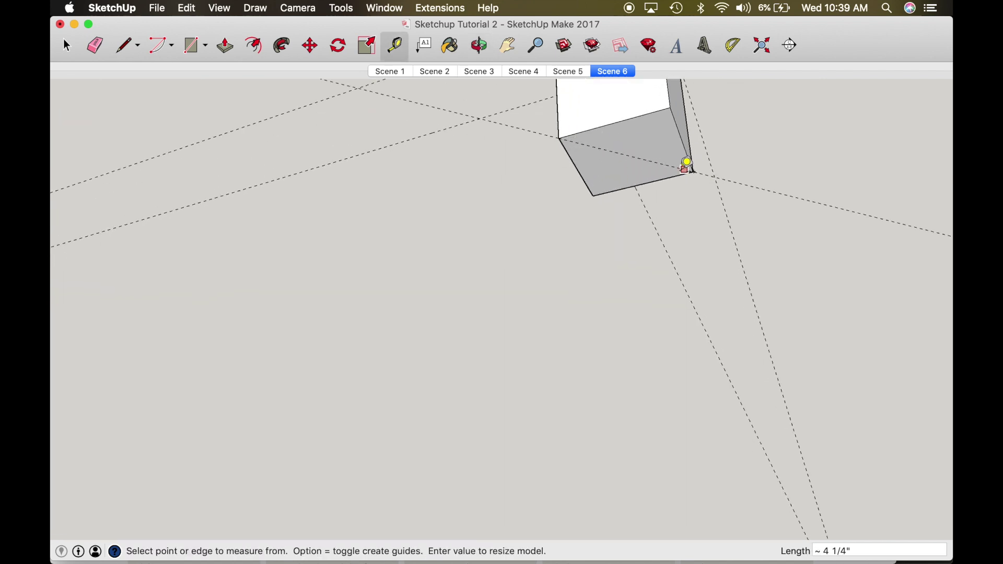
left_click(593, 196)
left_click(677, 99)
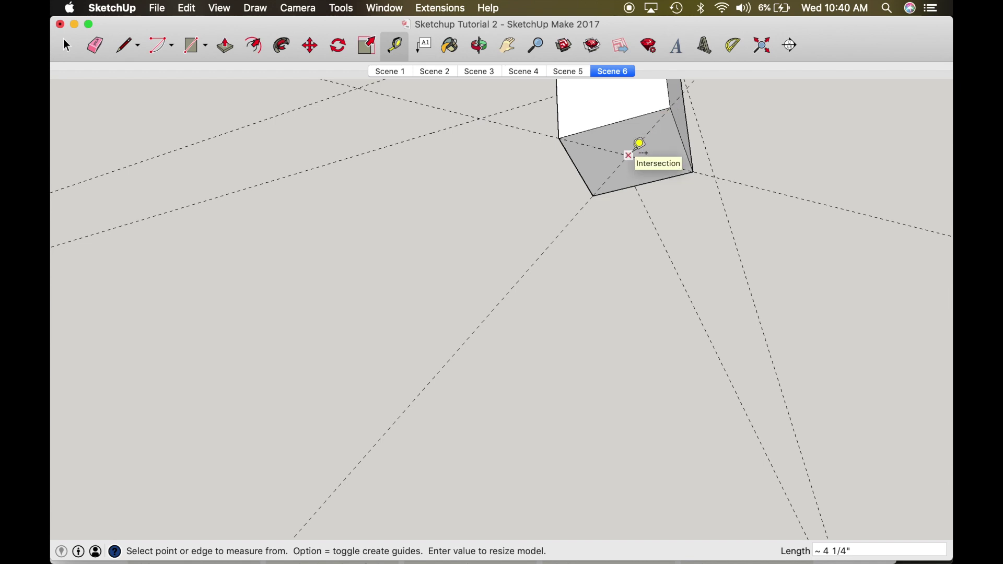
- Measure the turned part of the leg copy from beneath its square block down to the foot
key("o")
scroll(633, 154, "down", 5)
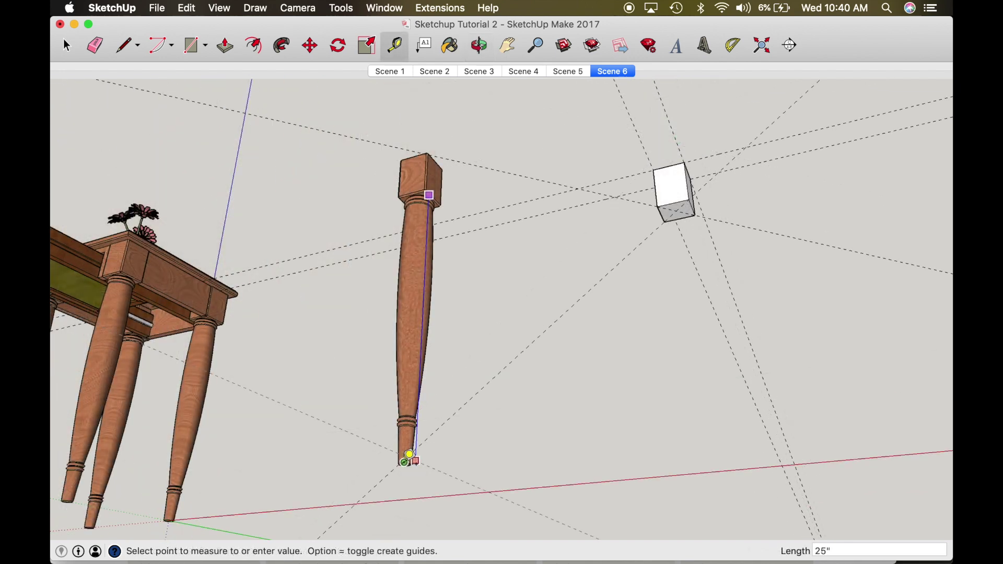
left_click(410, 456)
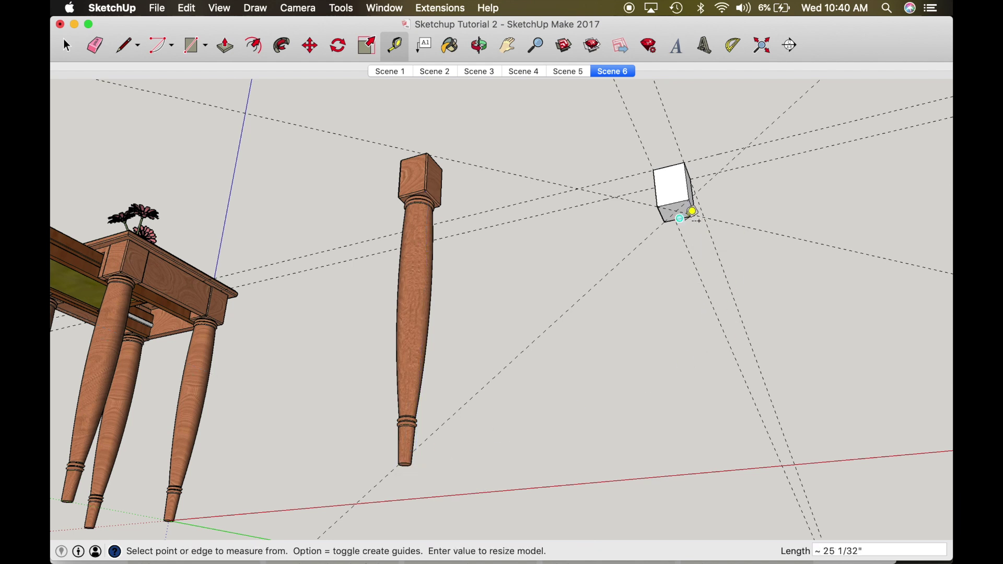
- Draw a 25 inch line straight down along the blue axis from the diagonal guides' intersection under the block
key("l")
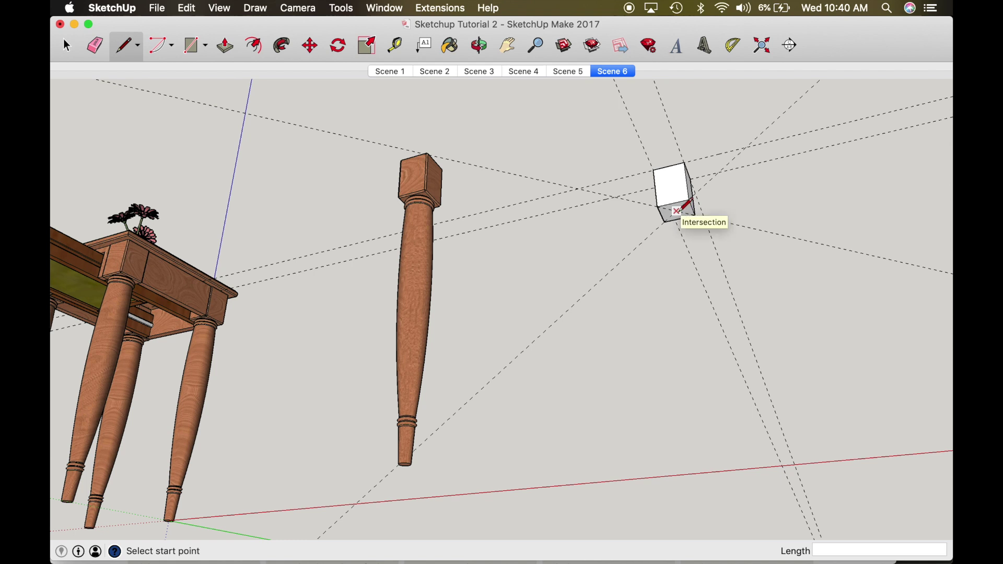
left_click(679, 216)
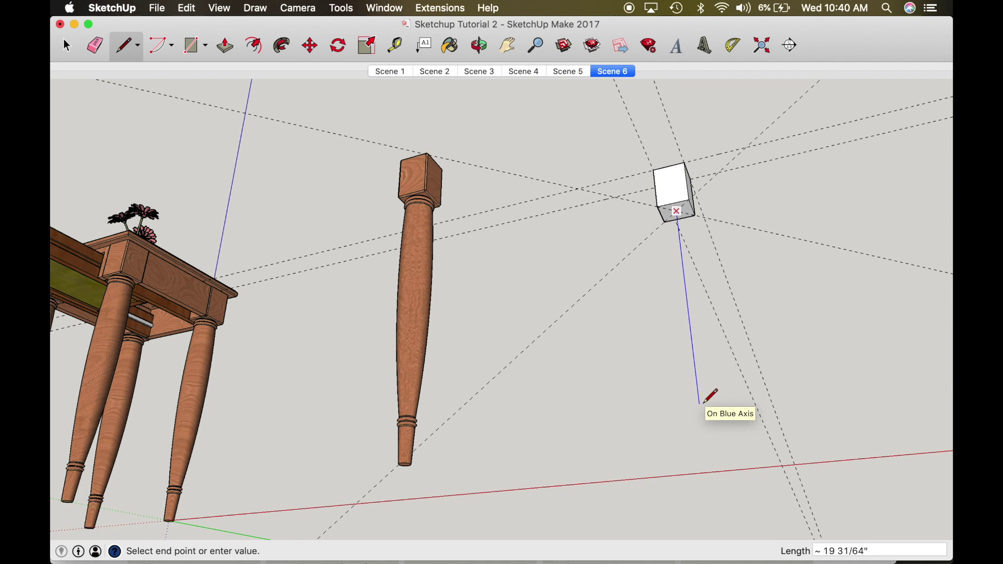
key("shift")
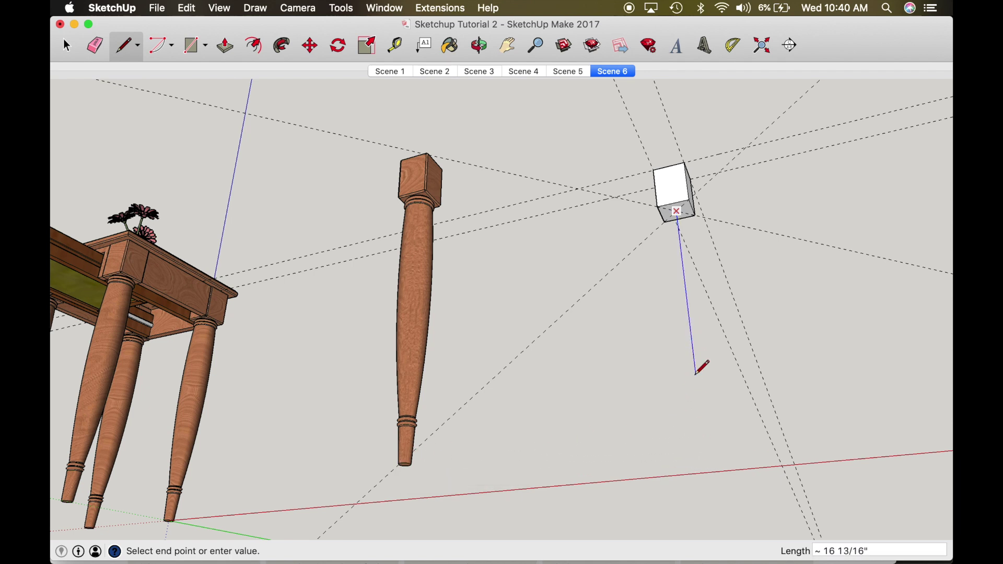
type("25")
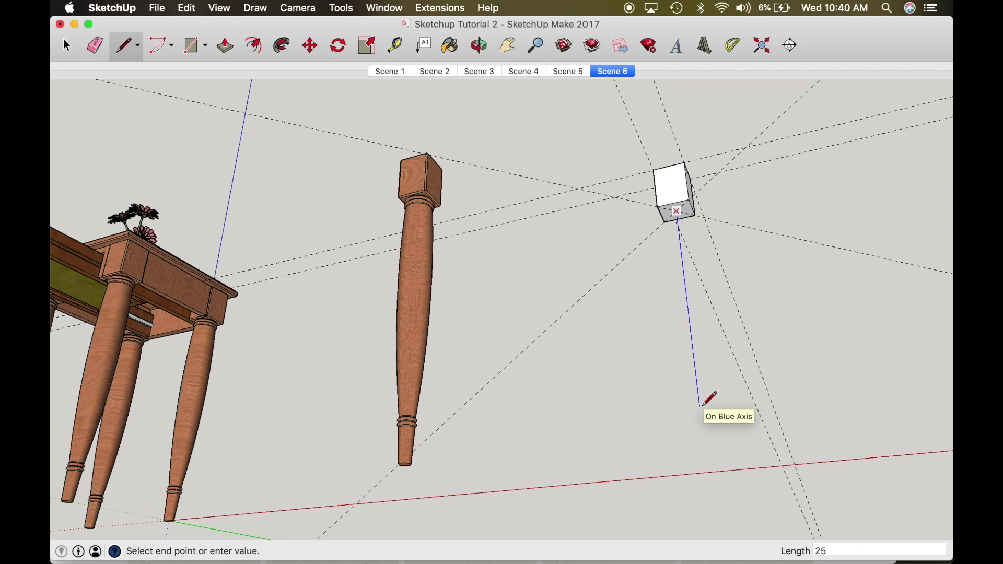
key("Return")
- Draw a horizontal circle with a .25 inch radius centered on the lower end of the vertical line
key("o")
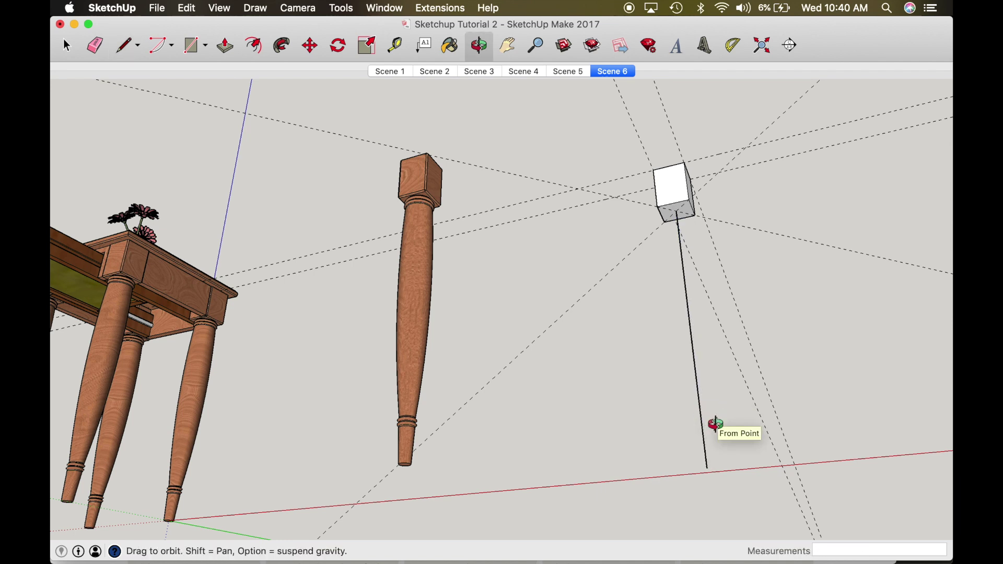
left_click_drag(716, 424, 707, 398)
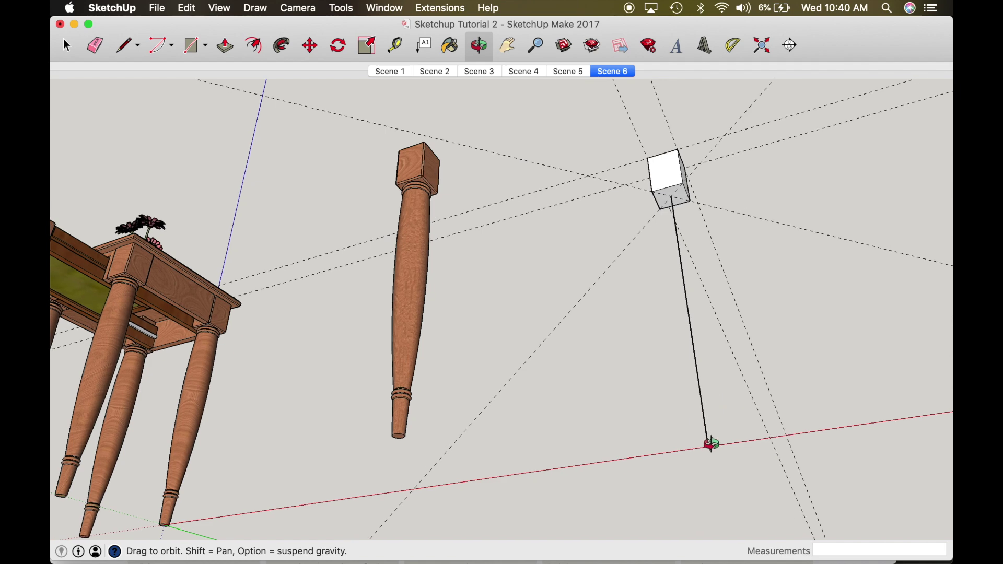
scroll(707, 441, "up", 5)
scroll(707, 441, "down", 2)
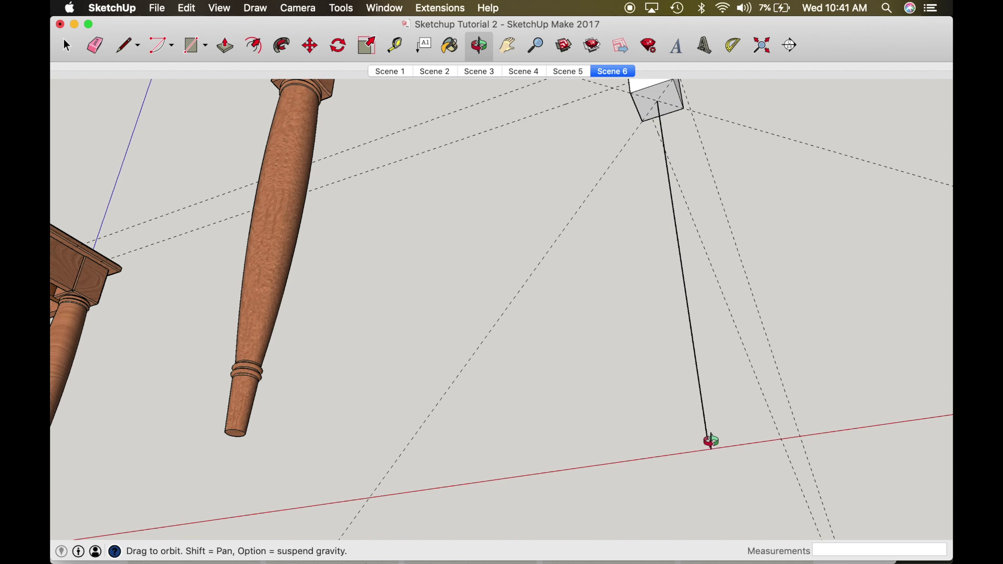
scroll(712, 442, "up", 6)
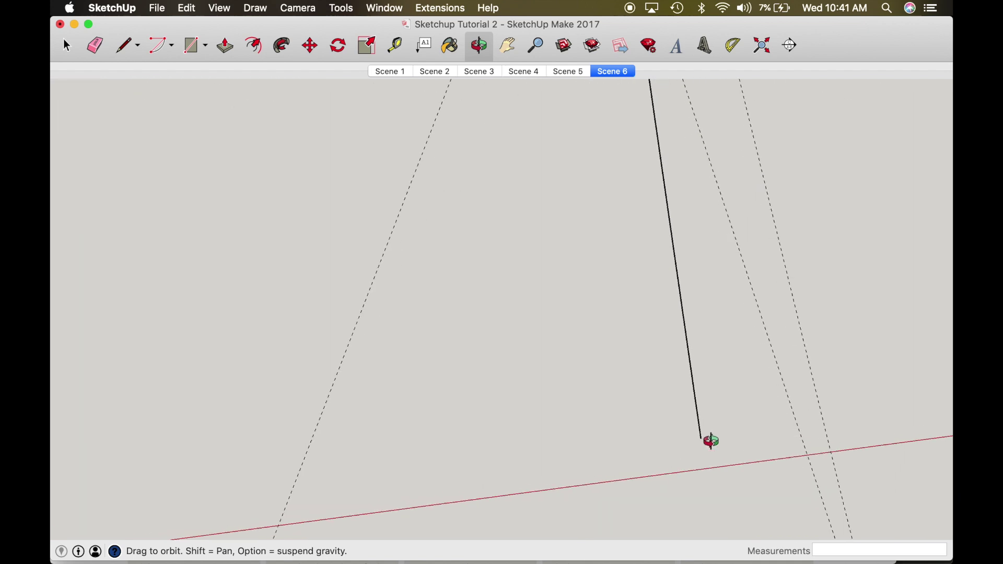
key("c")
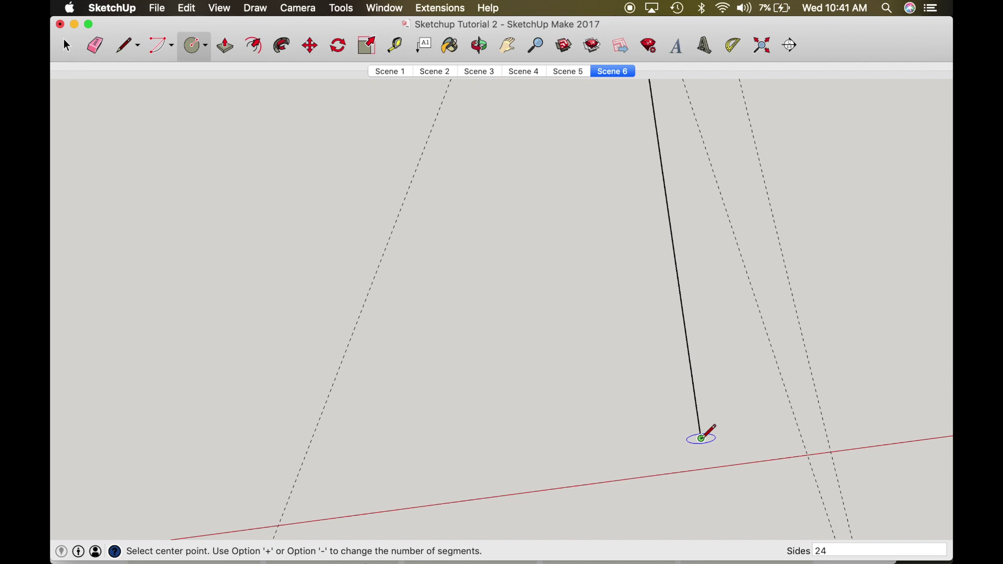
left_click(701, 438)
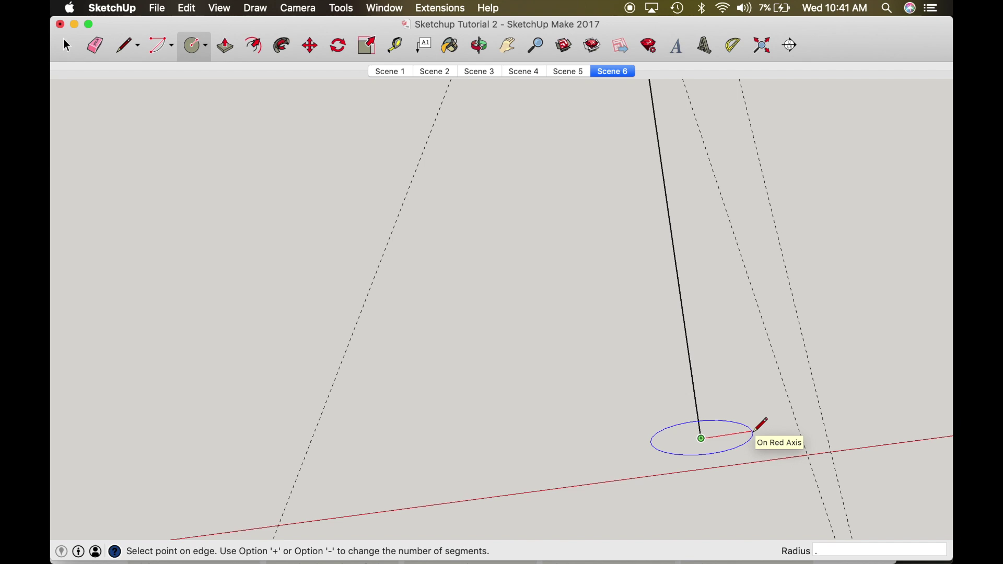
type("5")
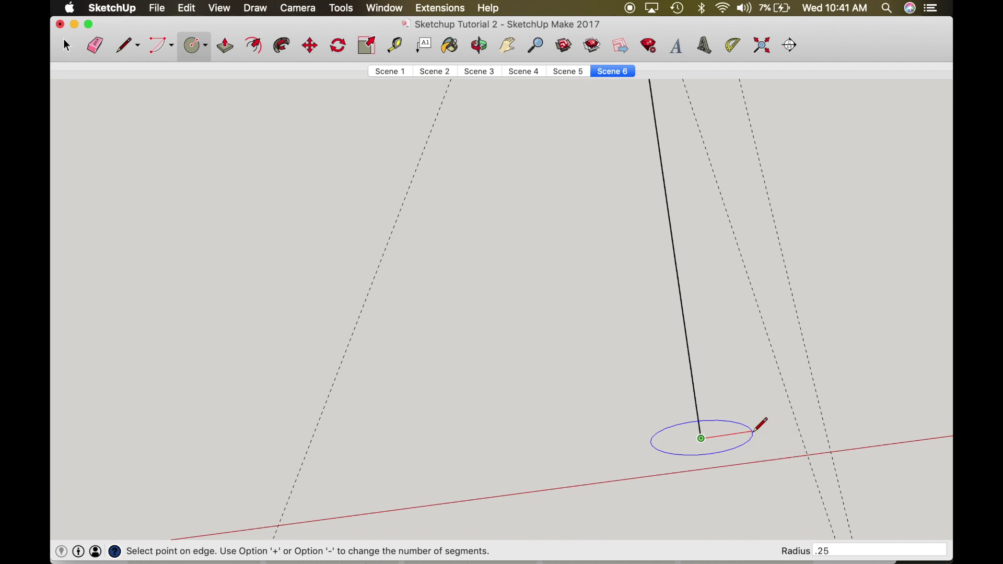
key("Return")
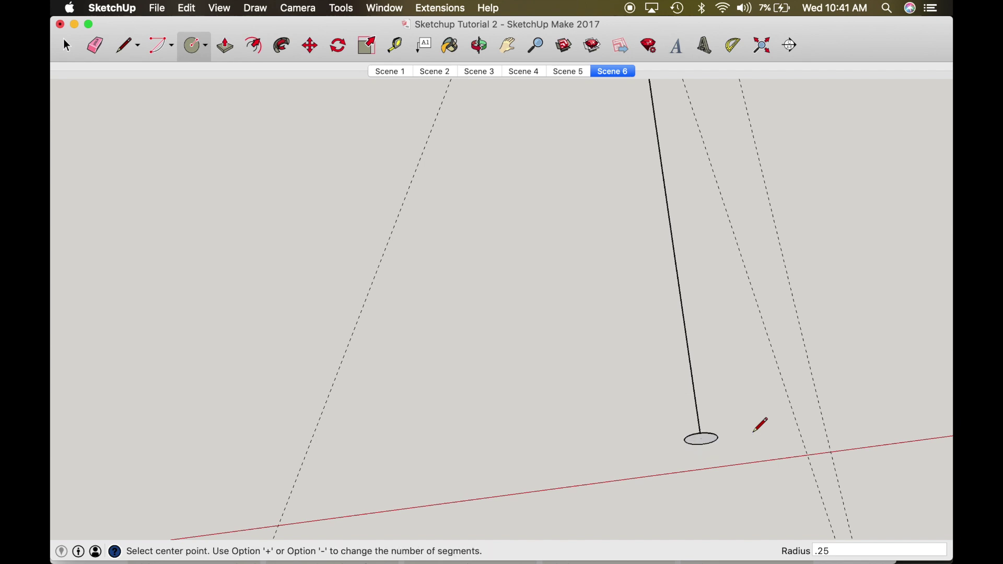
- Measure the diameter of the reference leg copy's round foot across its underside
key("o")
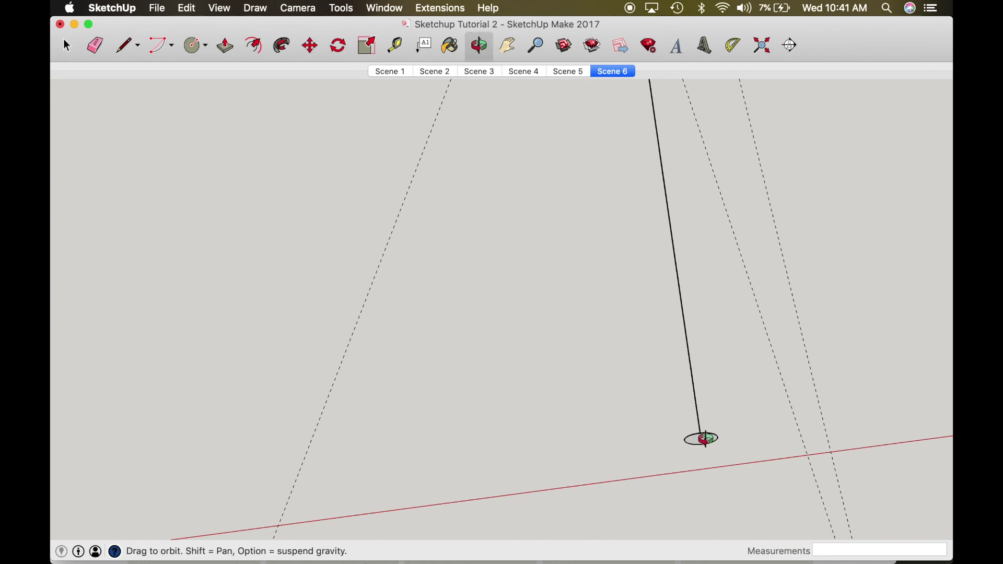
left_click_drag(700, 437, 687, 345)
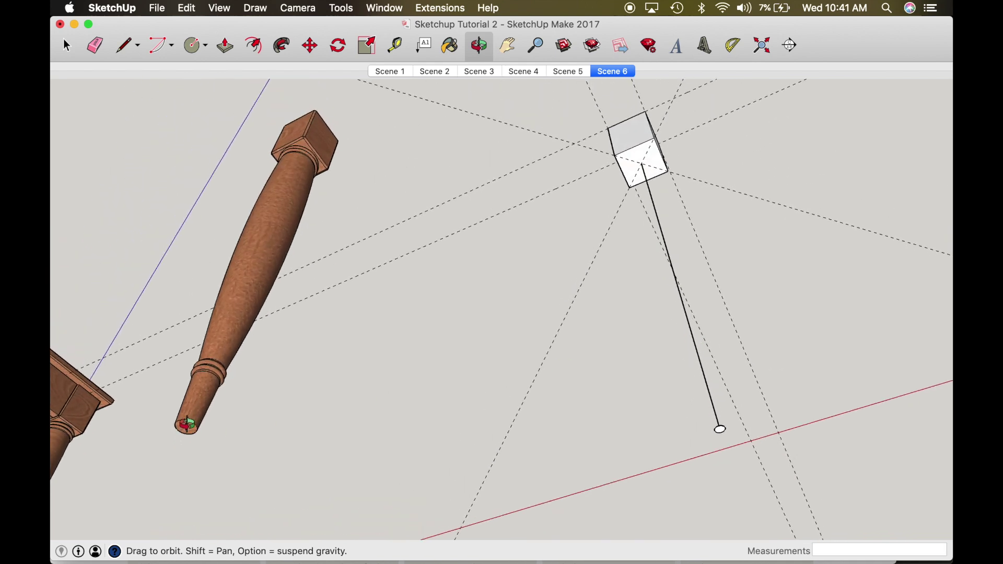
scroll(187, 424, "up", 5)
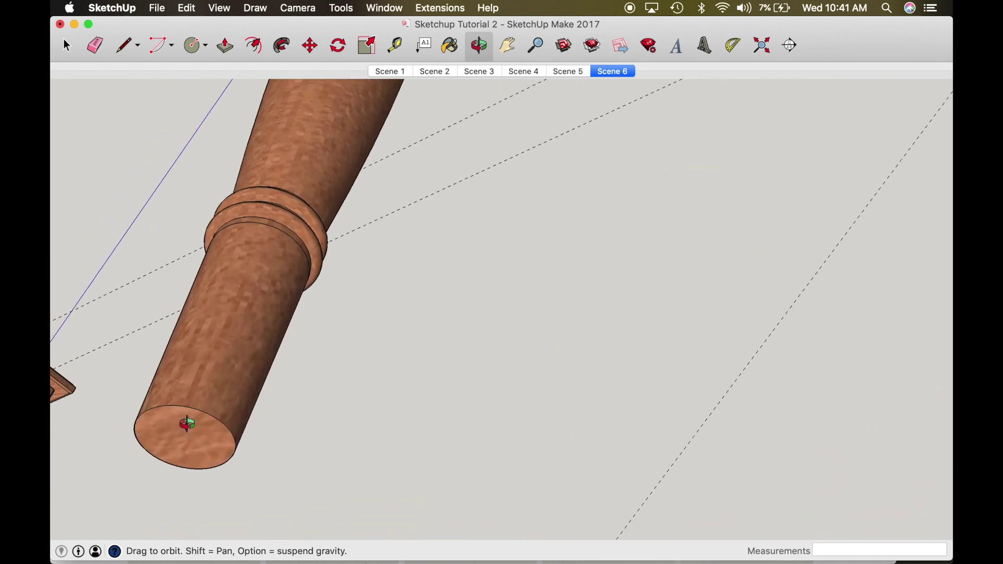
key("t")
left_click(137, 437)
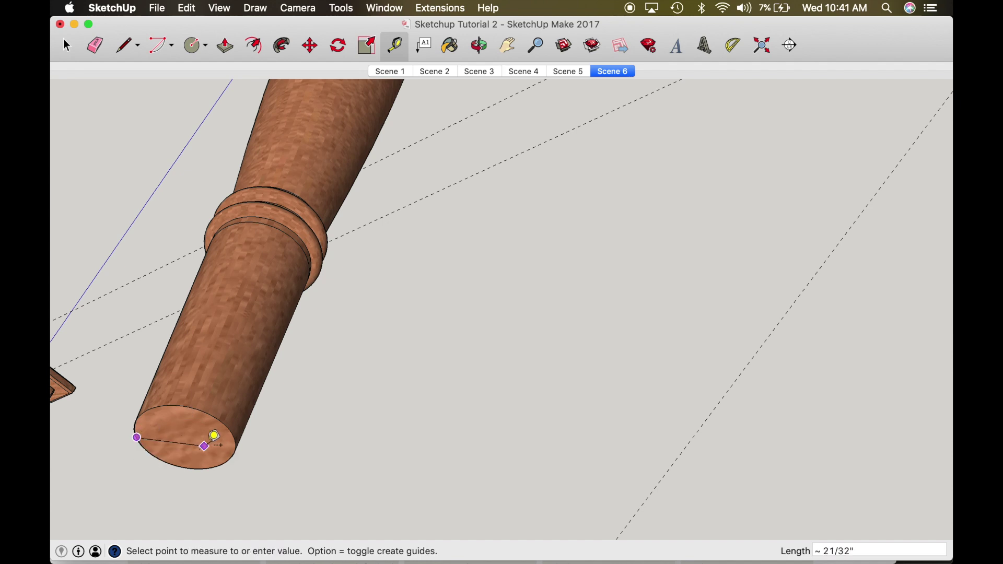
left_click(242, 435)
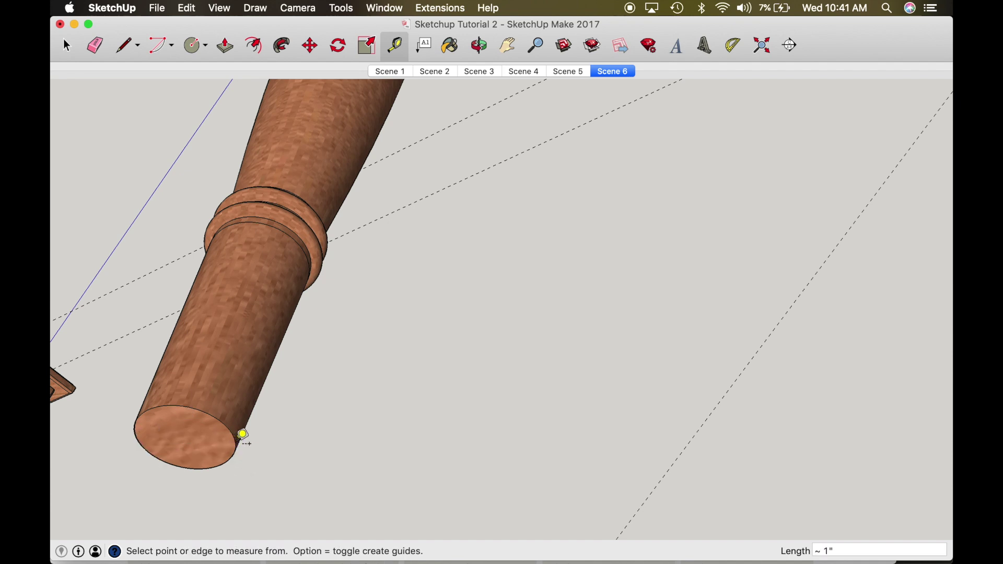
scroll(242, 435, "down", 5)
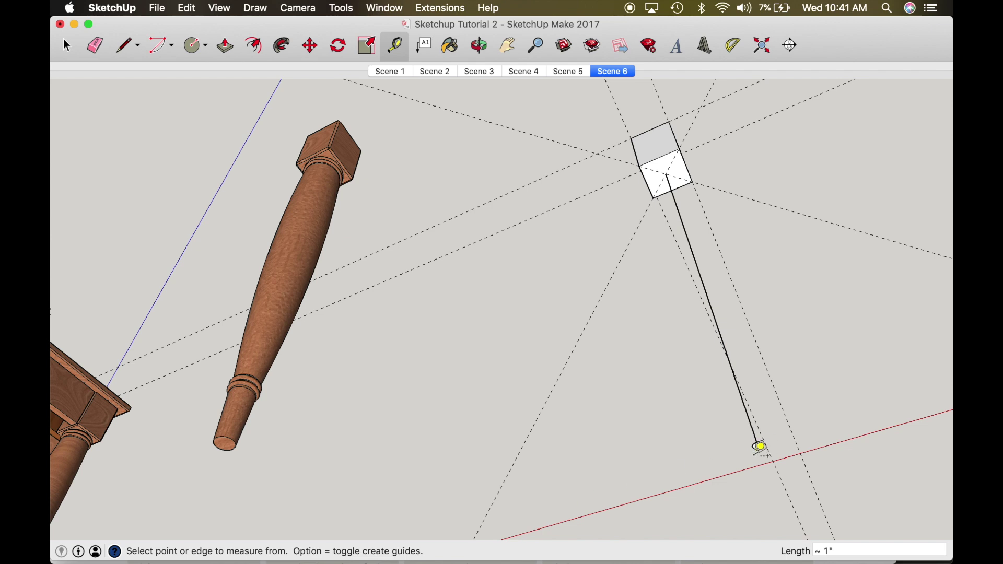
- Undo the small foot circle and draw a horizontal circle with a .5 inch radius centered on the vertical line's lower end
key("super+z")
scroll(762, 442, "up", 5)
key("c")
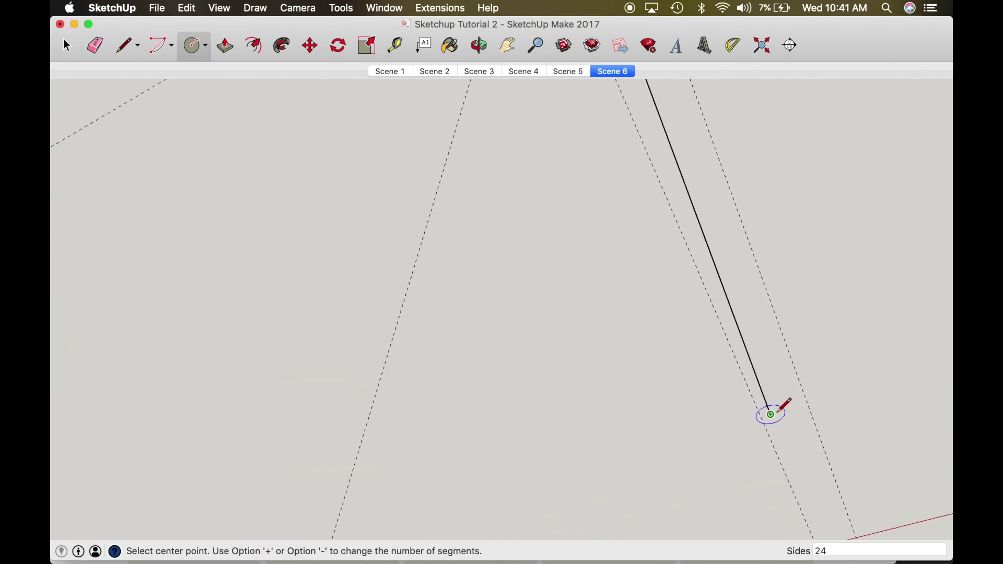
left_click(770, 414)
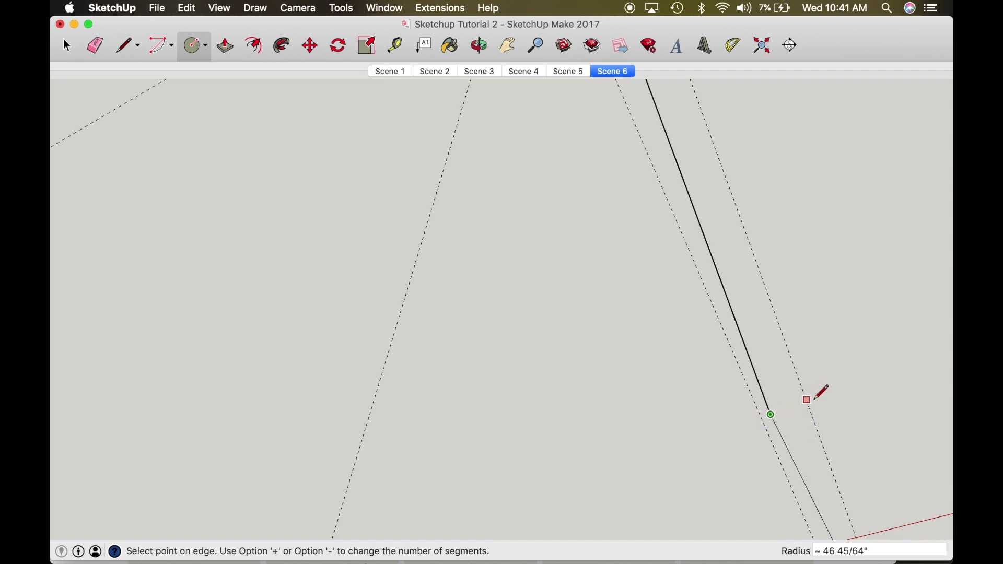
left_click(854, 388)
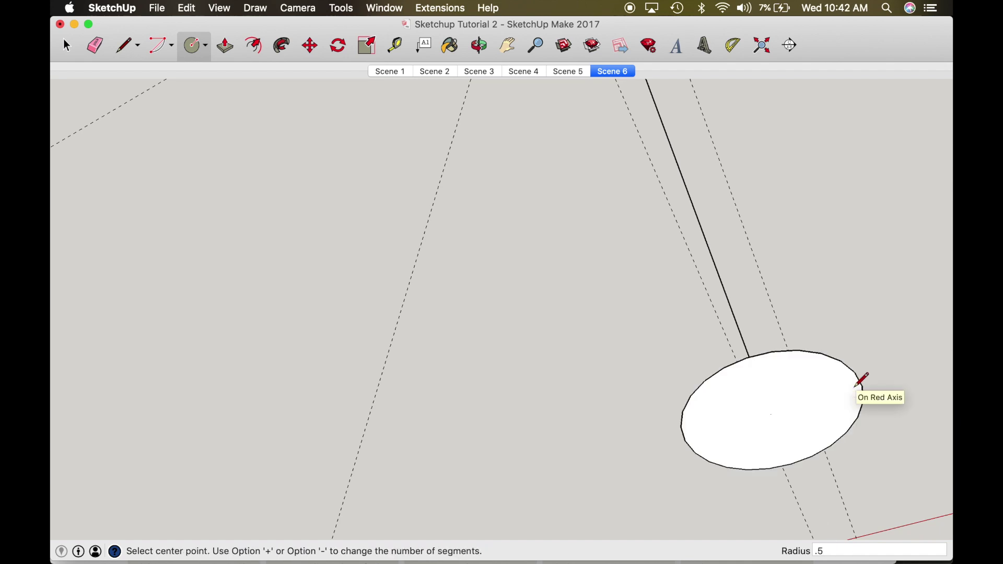
- Place a guide parallel to the red axis, offset 1 1/2 inches so it runs through the center of the foot circle
key("o")
left_click_drag(796, 345, 788, 409)
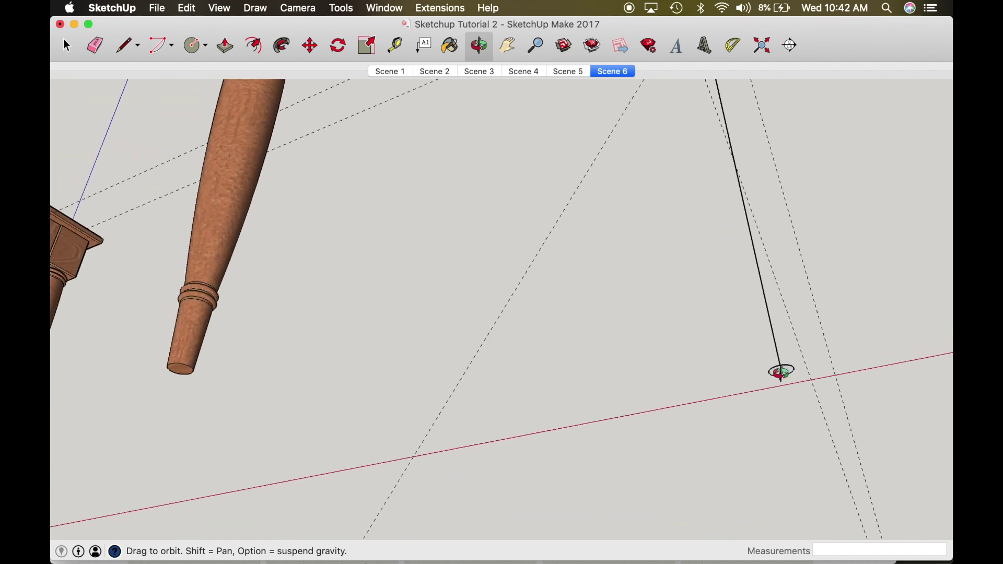
left_click_drag(778, 370, 777, 402)
left_click_drag(777, 362, 776, 459)
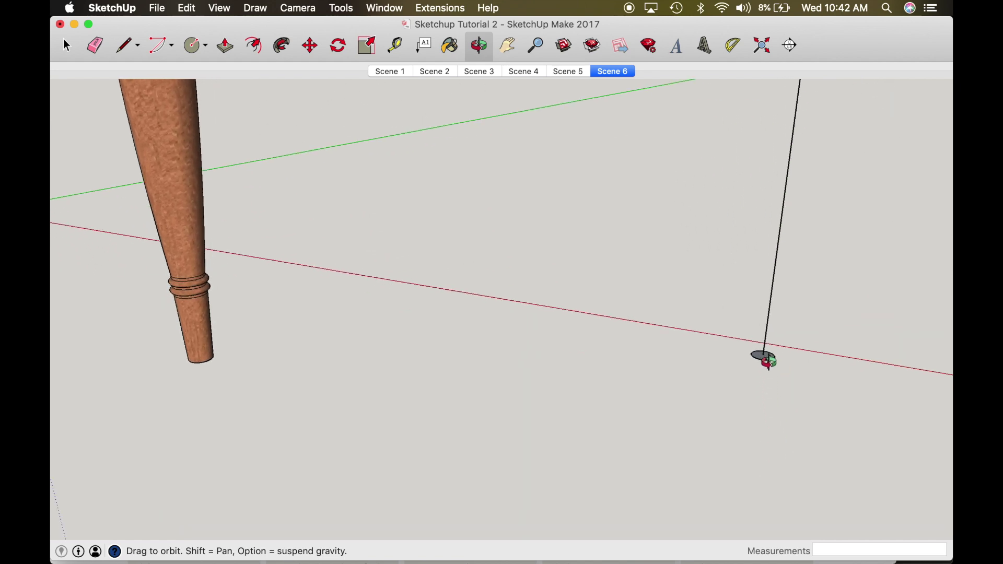
scroll(766, 357, "down", 5)
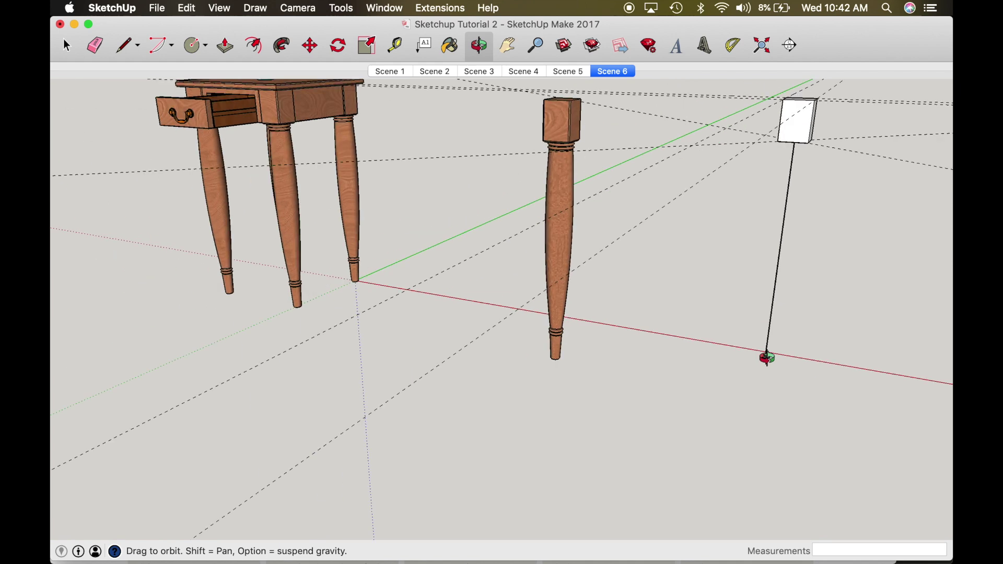
scroll(766, 357, "down", 3)
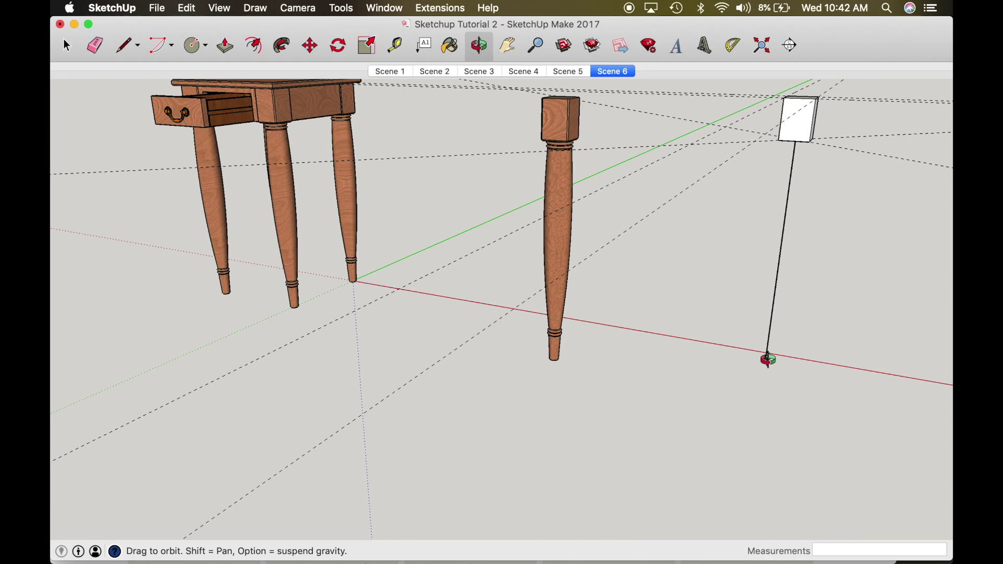
left_click_drag(768, 359, 785, 195)
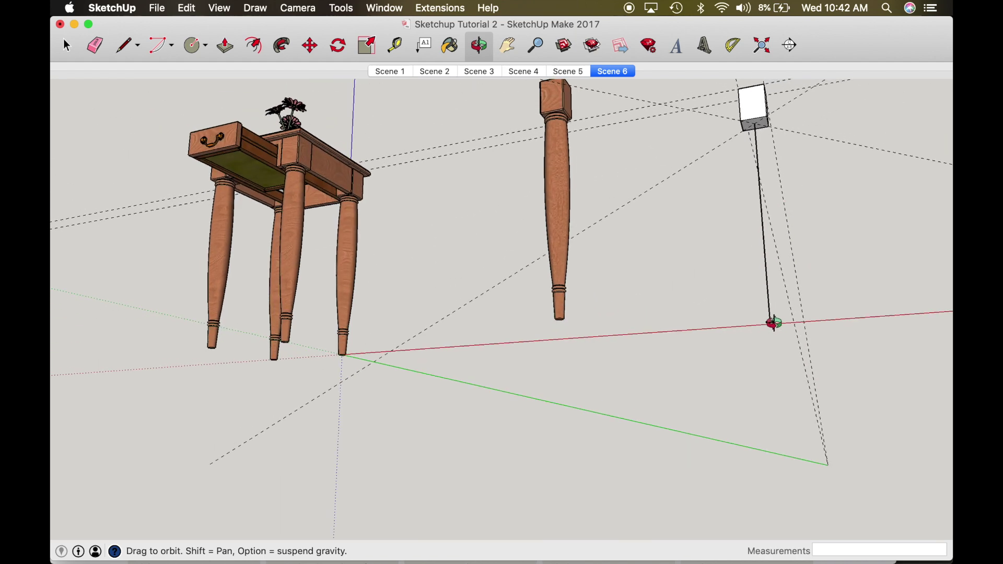
left_click_drag(775, 323, 782, 443)
key("t")
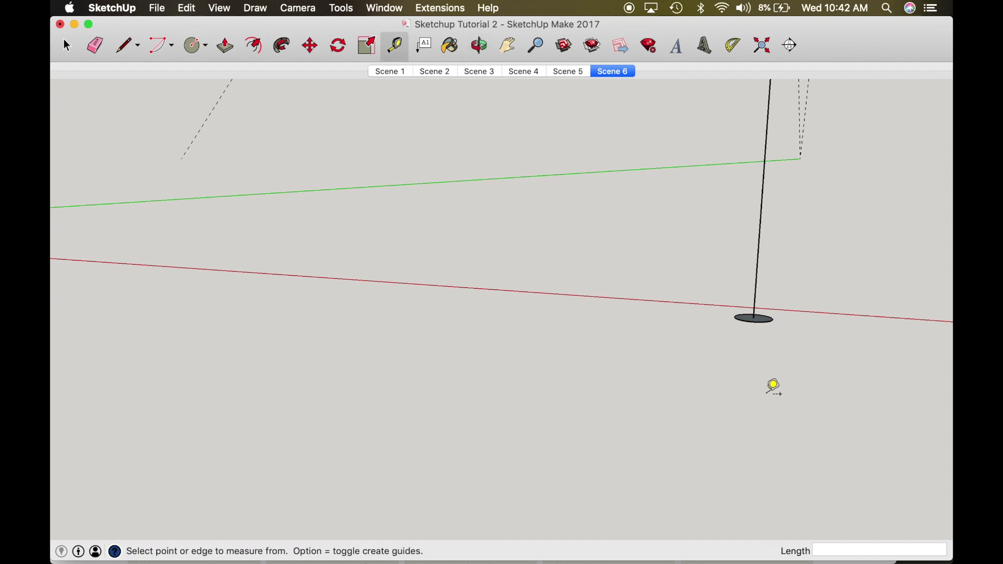
left_click(856, 314)
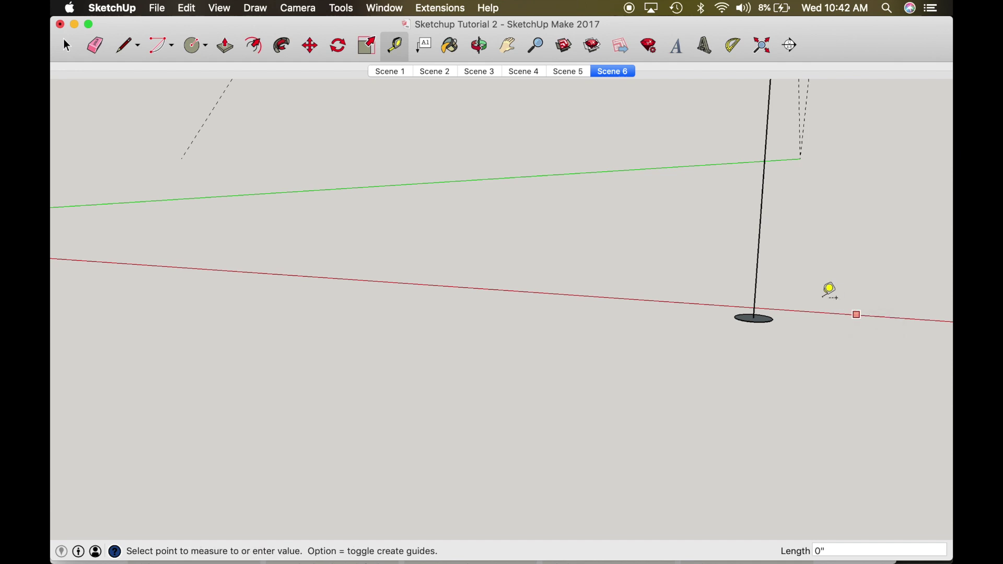
left_click(760, 309)
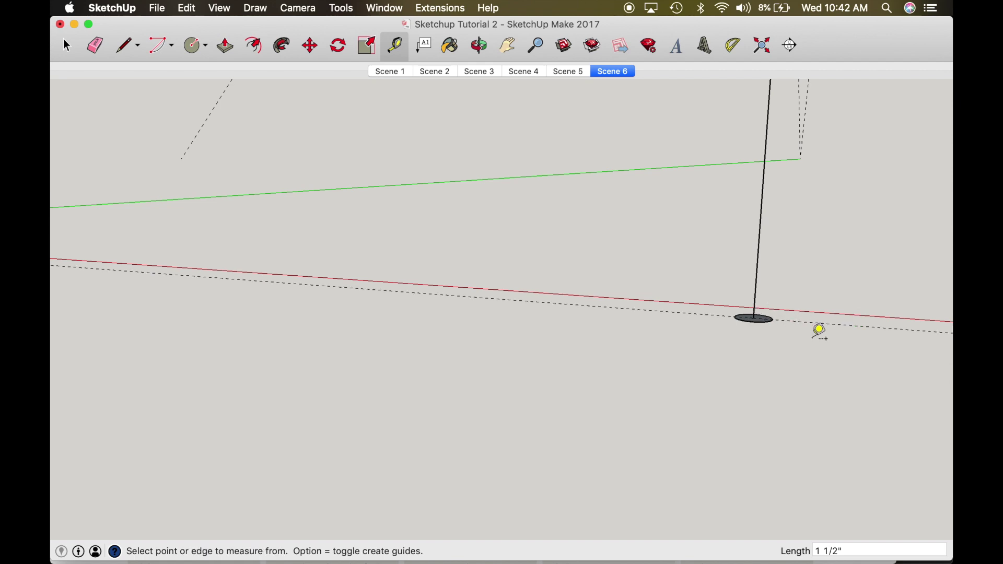
- Measure the tapered foot of the reference leg copy from its bottom edge up to the line just below the beads
key("o")
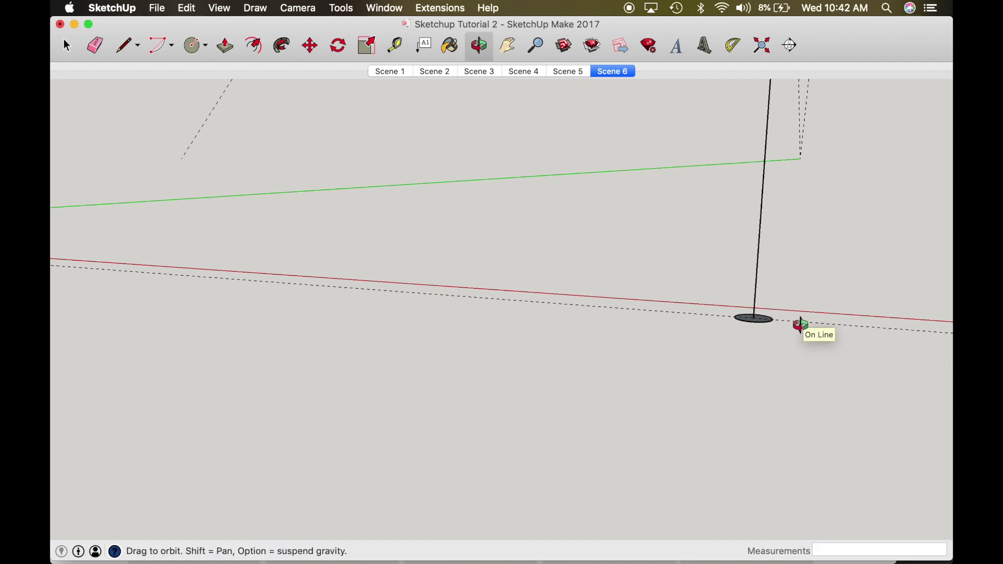
left_click_drag(799, 320, 819, 343)
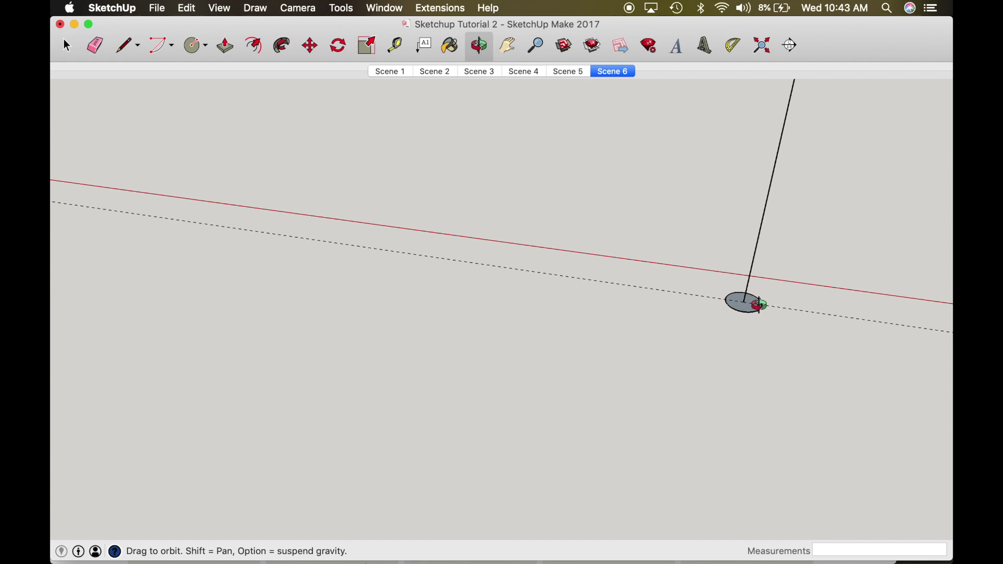
left_click_drag(757, 303, 809, 176)
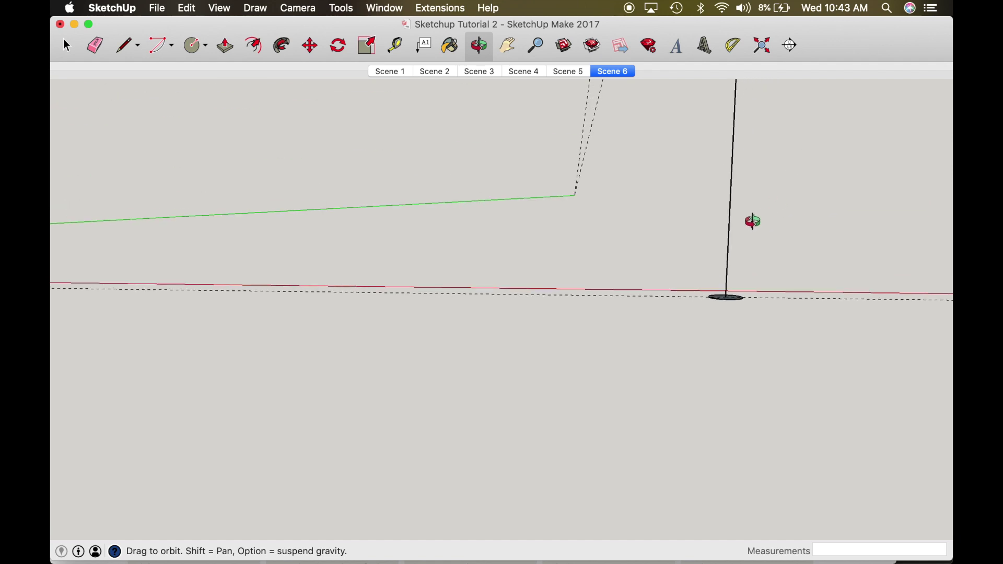
left_click_drag(718, 247, 690, 248)
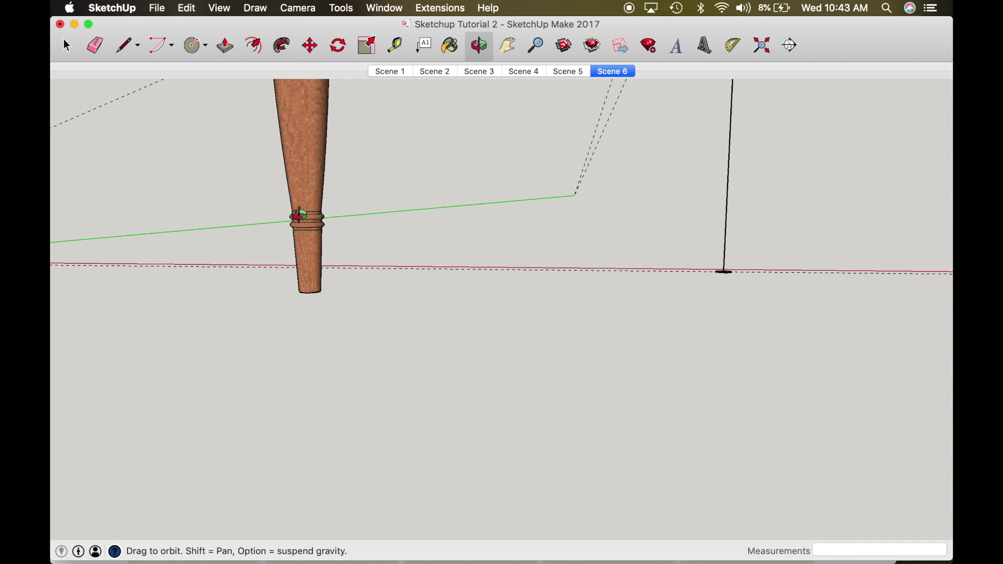
left_click_drag(308, 217, 321, 217)
scroll(322, 217, "down", 3)
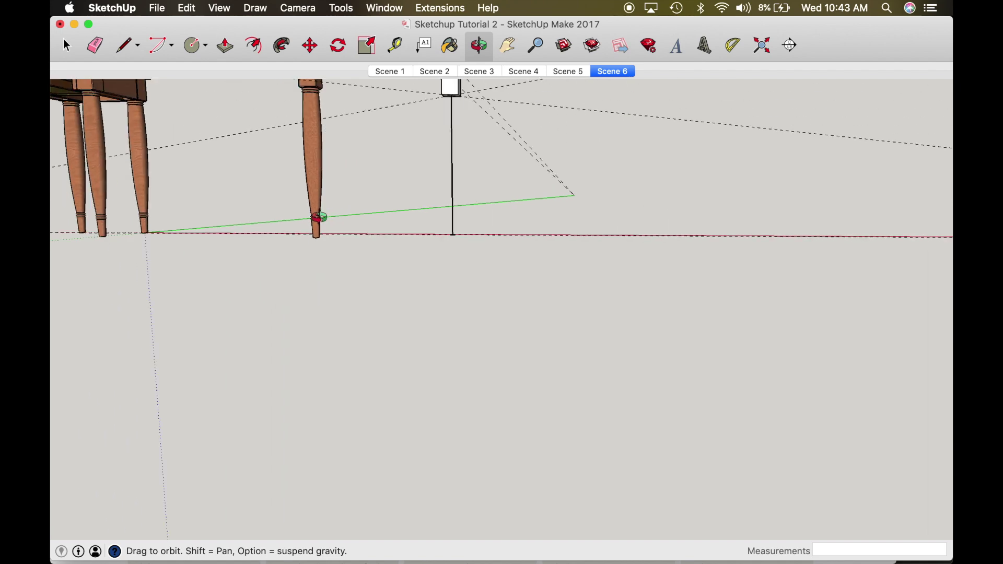
scroll(320, 216, "up", 5)
scroll(320, 217, "down", 3)
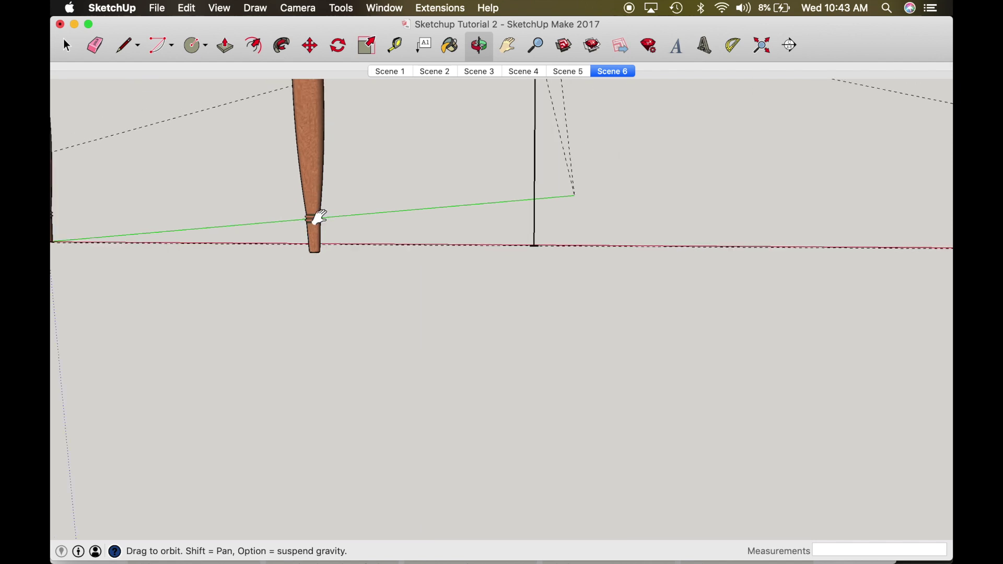
left_click_drag(320, 217, 337, 282)
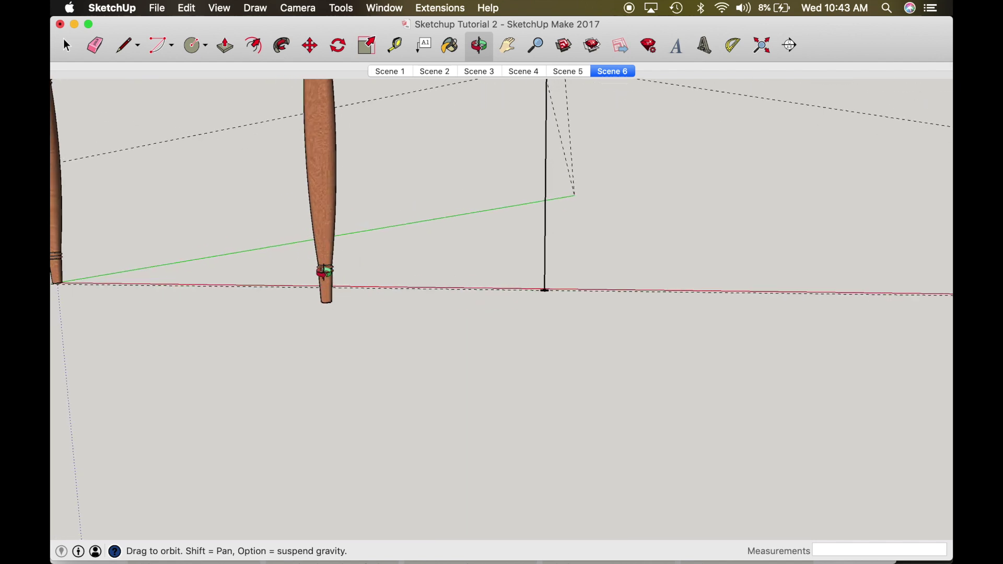
scroll(324, 273, "up", 6)
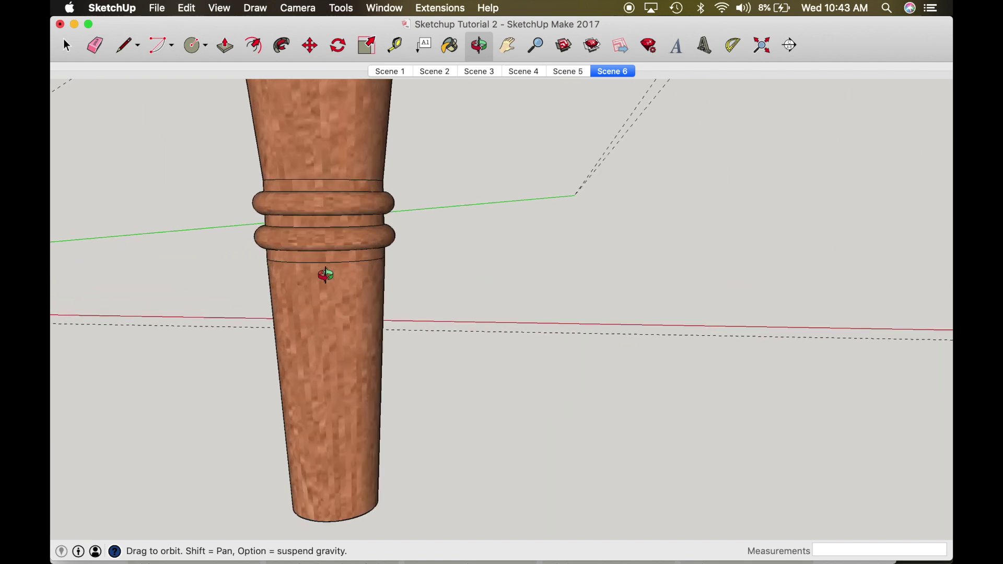
key("t")
left_click(330, 521)
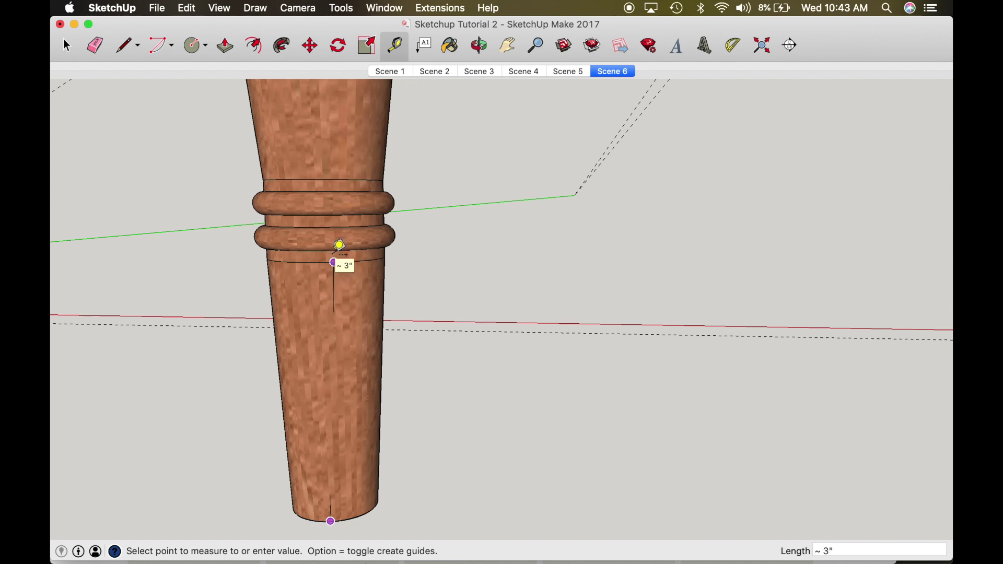
- Place a horizontal guide 3 inches straight above the guide that runs through the foot circle
key("o")
left_click_drag(340, 262, 594, 306)
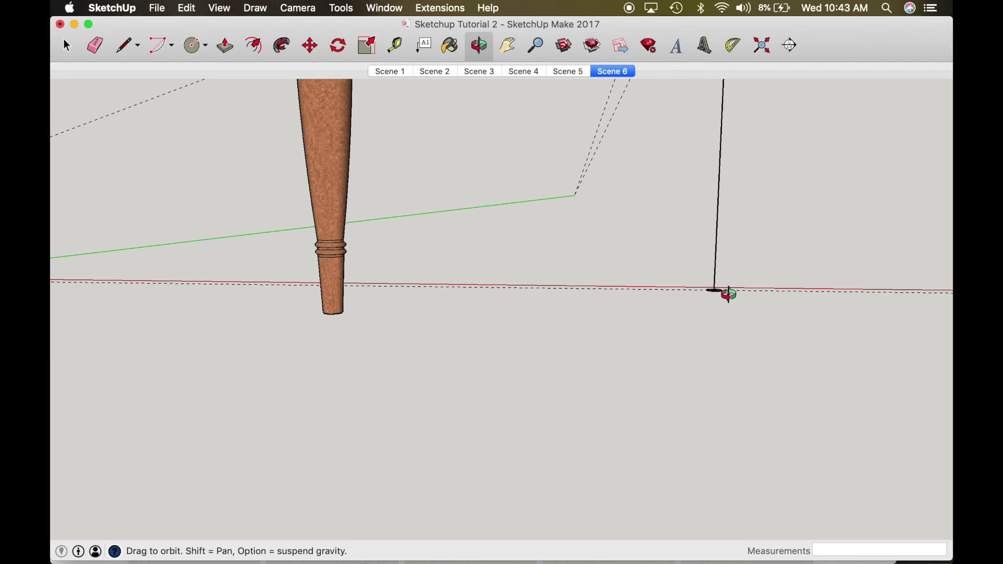
key("Escape")
scroll(752, 285, "up", 3)
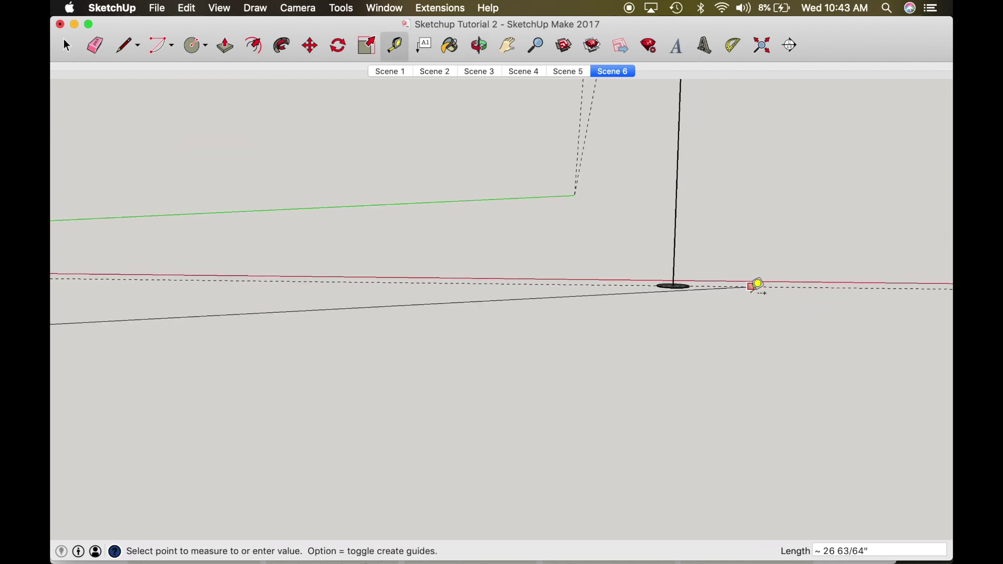
left_click(756, 286)
left_click(724, 284)
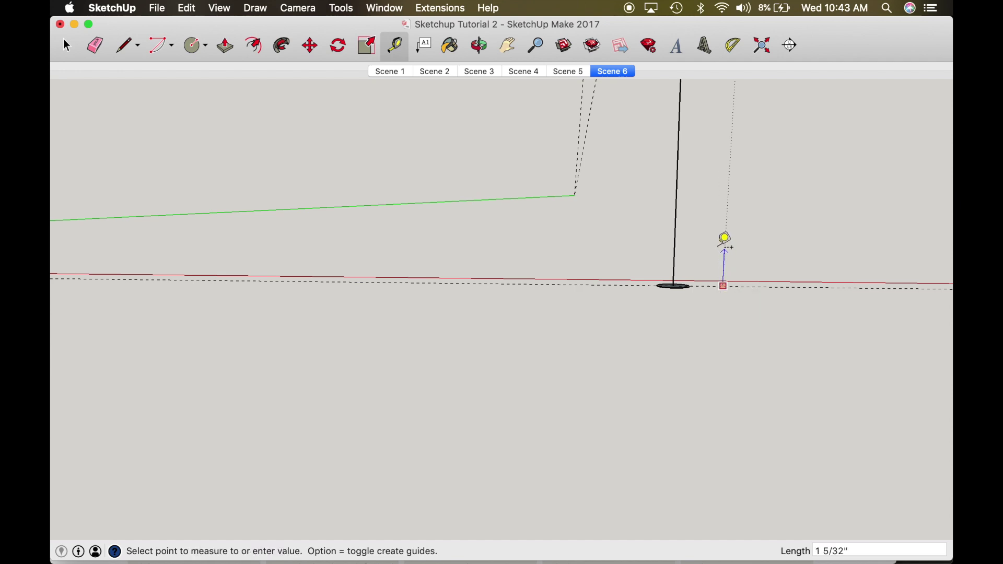
left_click(715, 253)
left_click(708, 286)
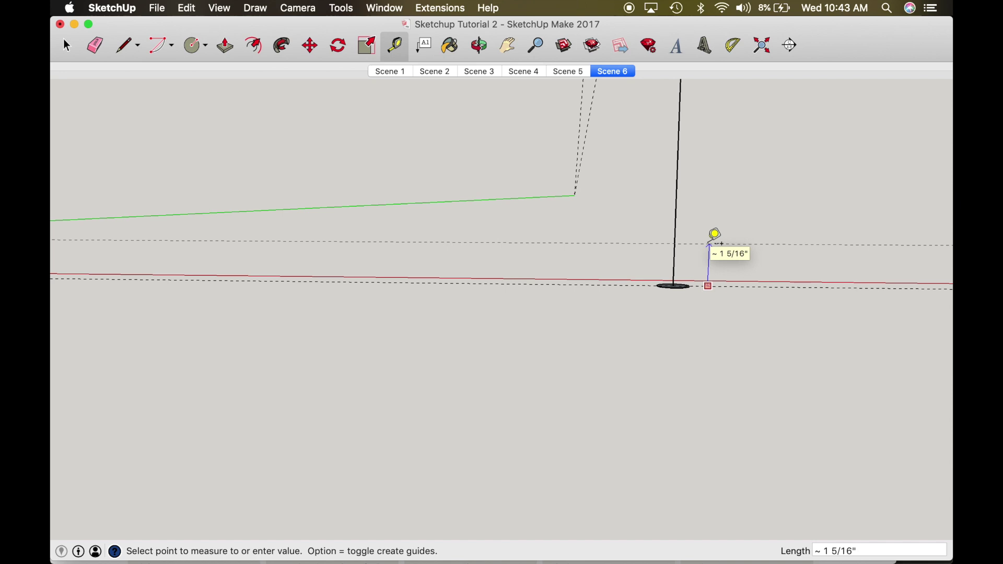
type("3")
key("Return")
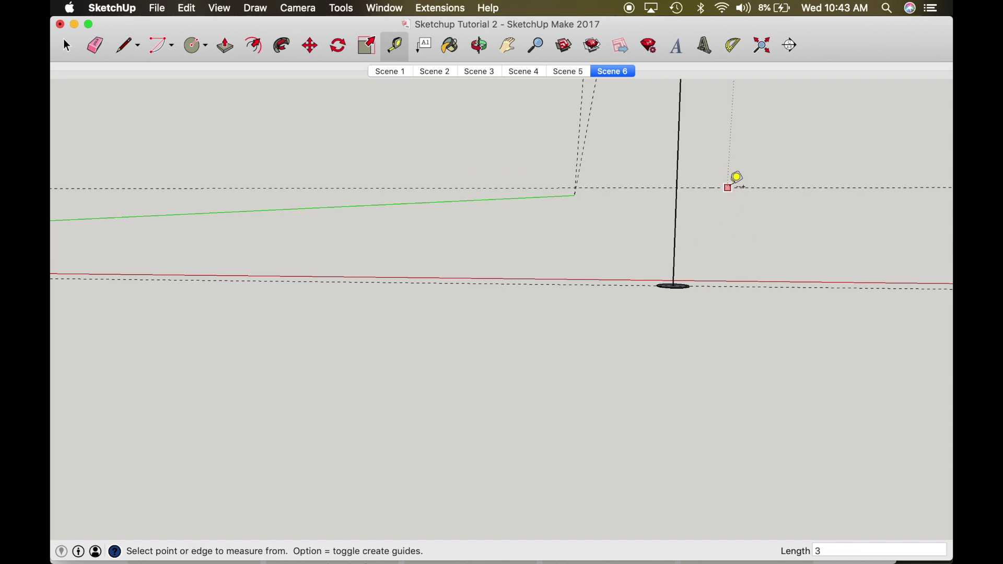
- Place another parallel guide .25 inches above the 3 inch guide
left_click(752, 187)
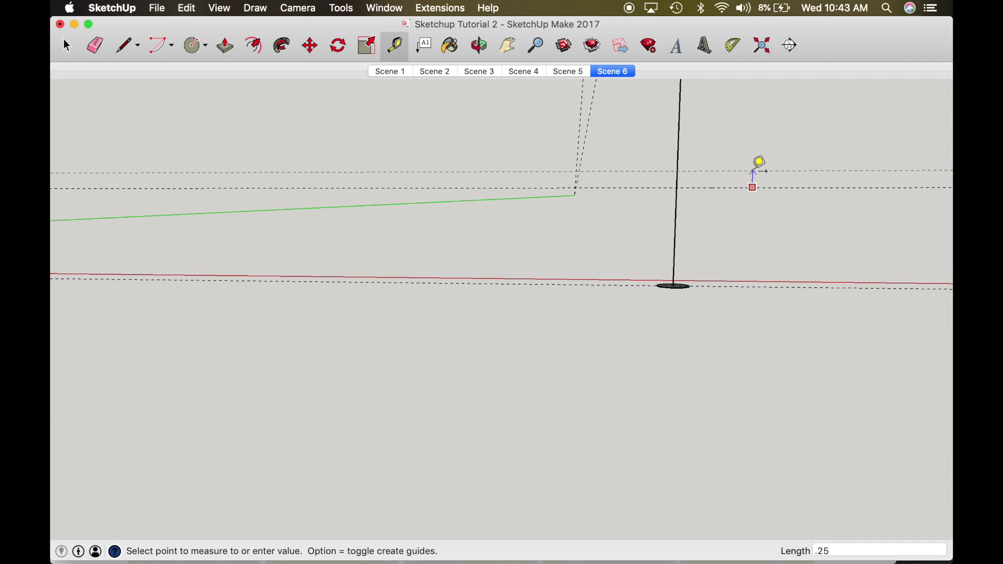
type(".25")
key("Return")
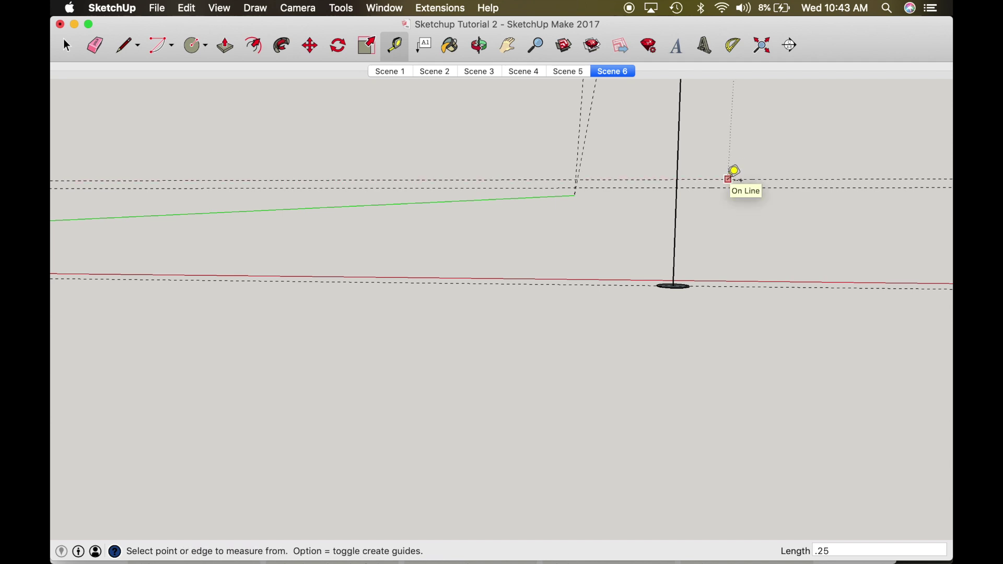
- Stack two more parallel guides above the upper foot guide, the first offset 1/8 inch and the second .25 inches above that
left_click(729, 180)
left_click(719, 159)
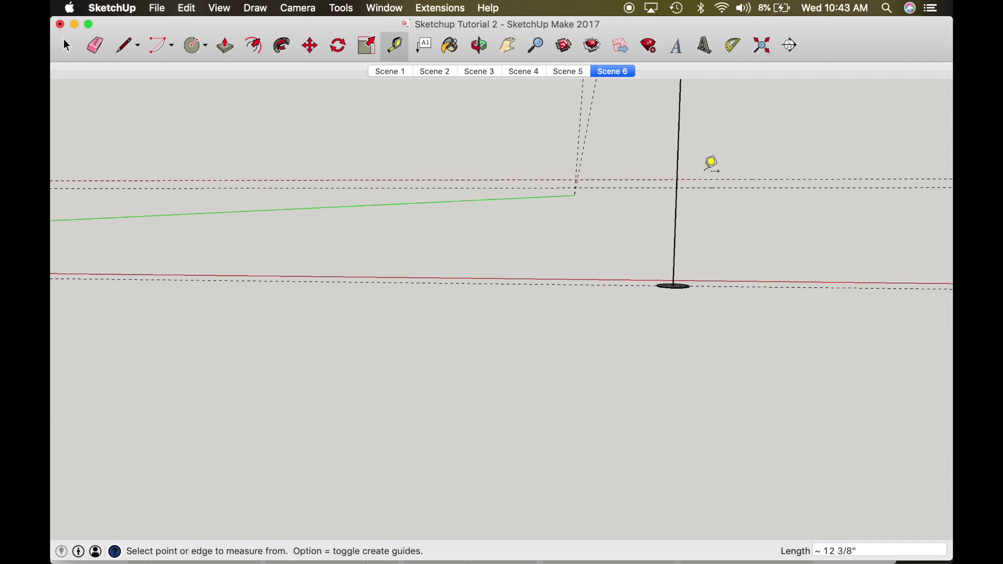
left_click(715, 176)
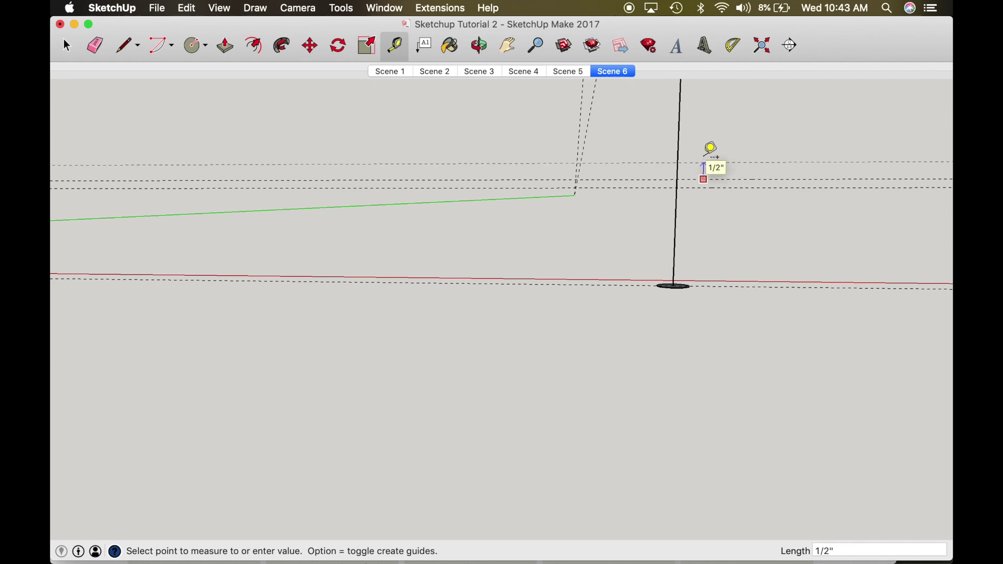
key("Escape")
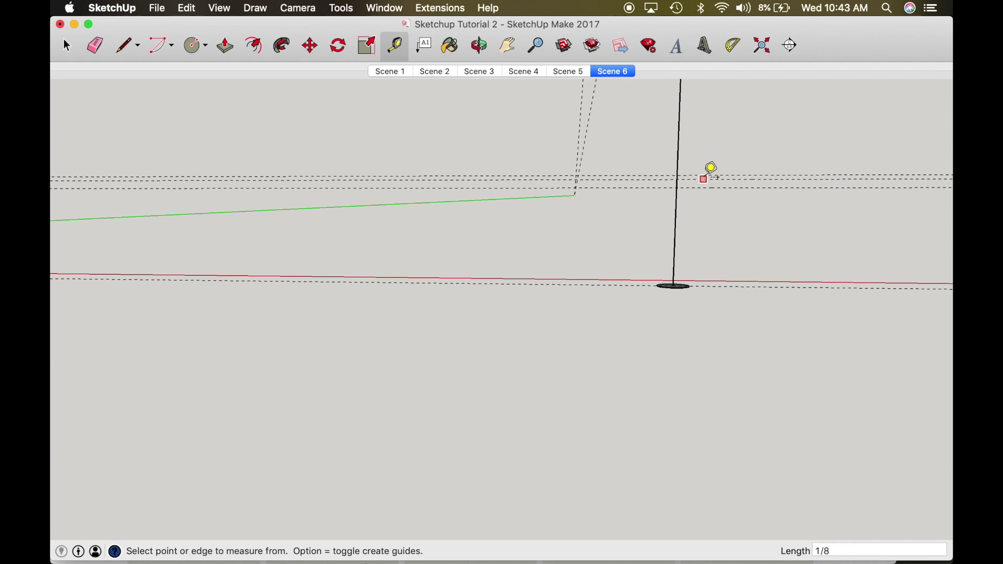
left_click(715, 174)
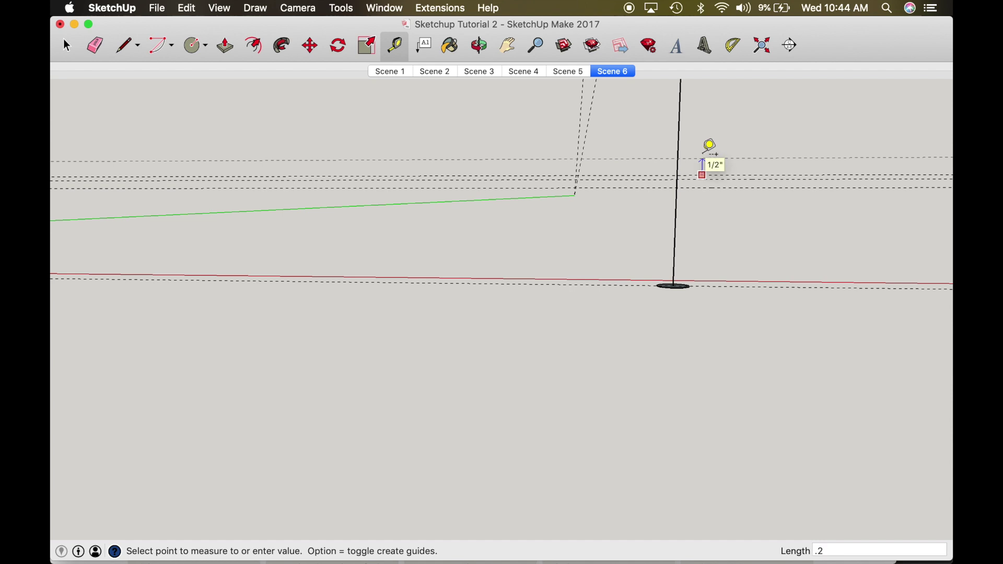
left_click(716, 155)
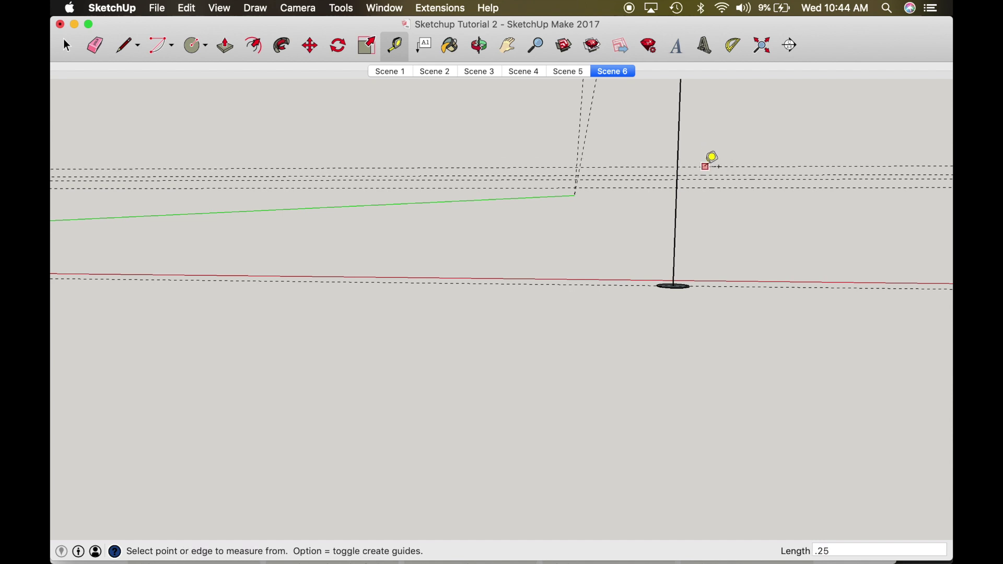
- Delete the two diagonal guides crossing the bottom face of the white block on the new leg
middle_click_drag(711, 156, 428, 159)
left_click_drag(427, 159, 429, 291)
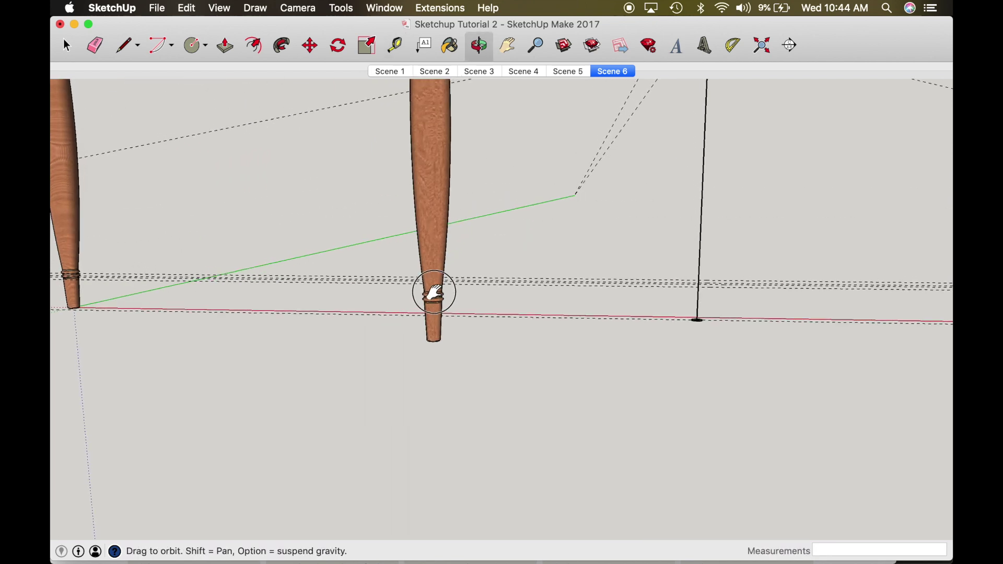
mouse_move(420, 251)
left_mouse_down()
mouse_move(416, 335)
mouse_move(427, 264)
left_mouse_up()
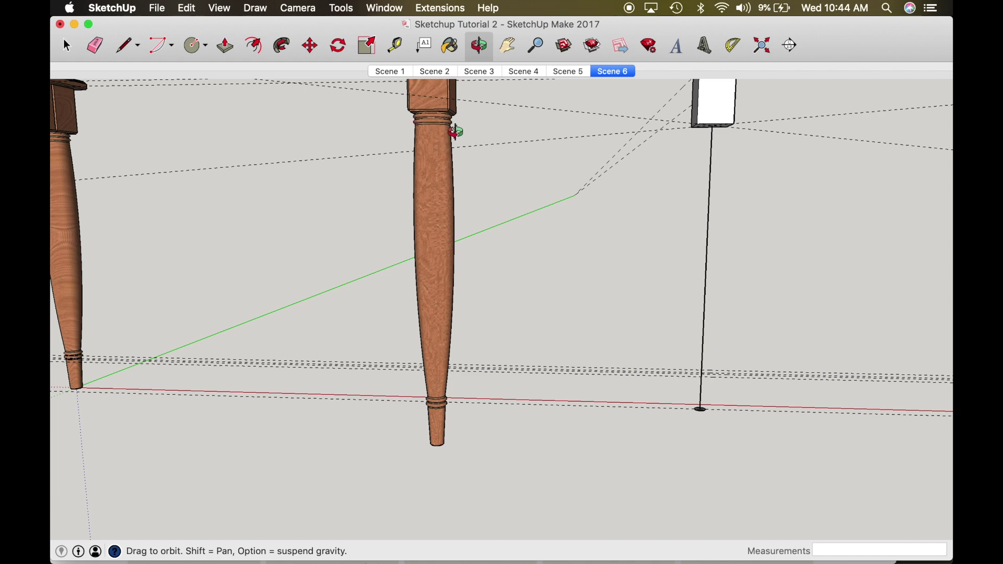
scroll(444, 109, "up", 5)
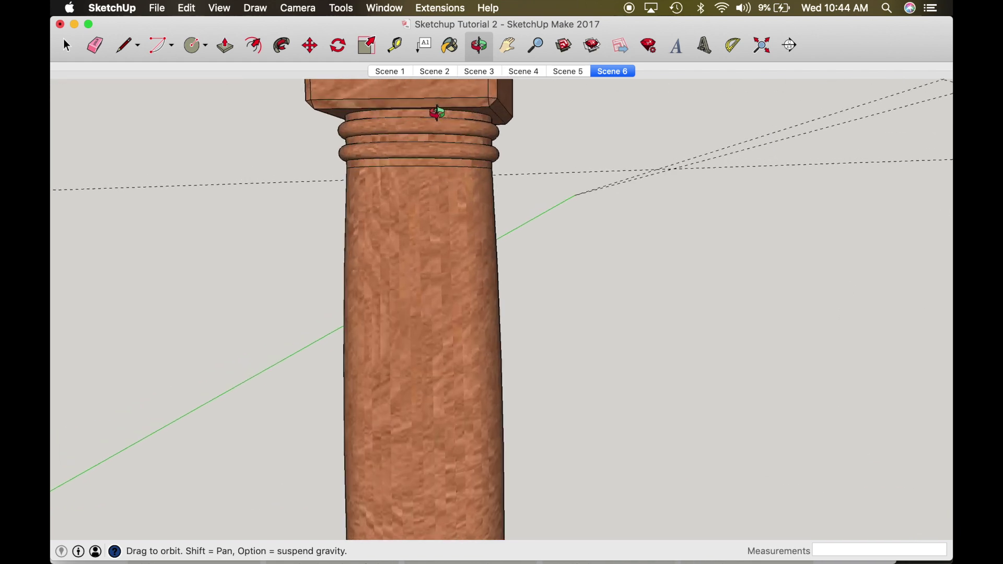
left_click_drag(439, 105, 459, 100, "shift")
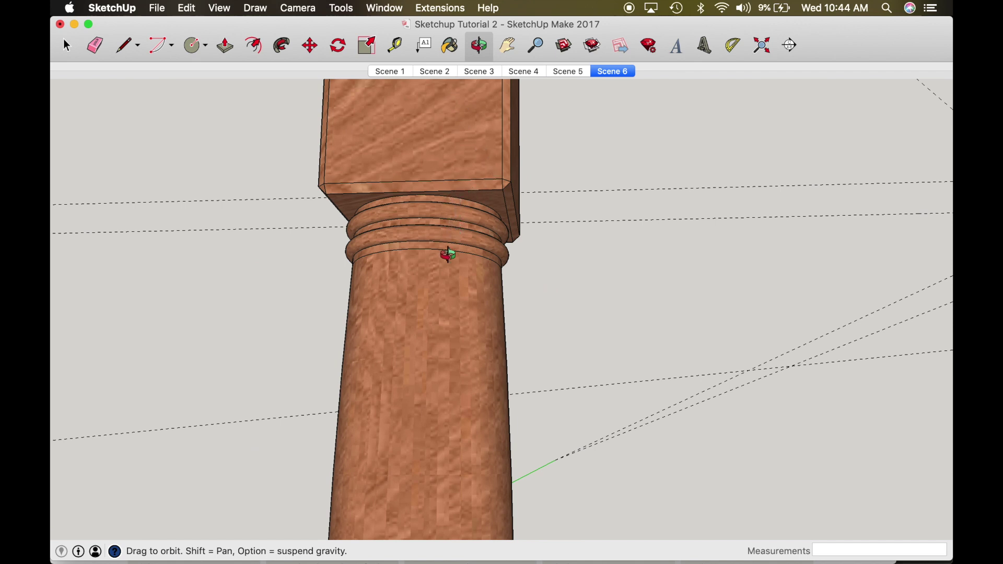
scroll(459, 236, "down", 5)
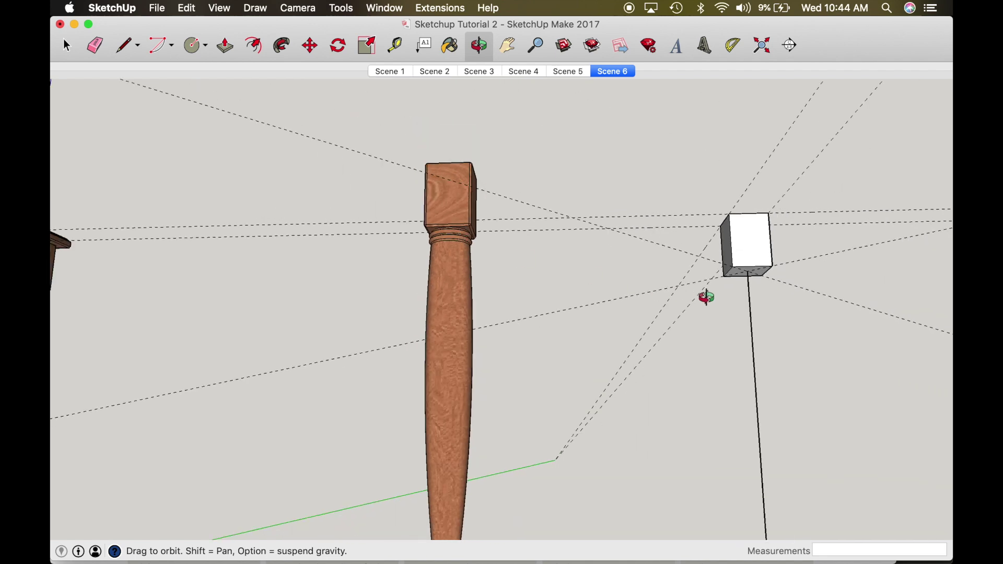
scroll(752, 273, "up", 5)
left_click_drag(754, 272, 612, 223, "shift")
key("t")
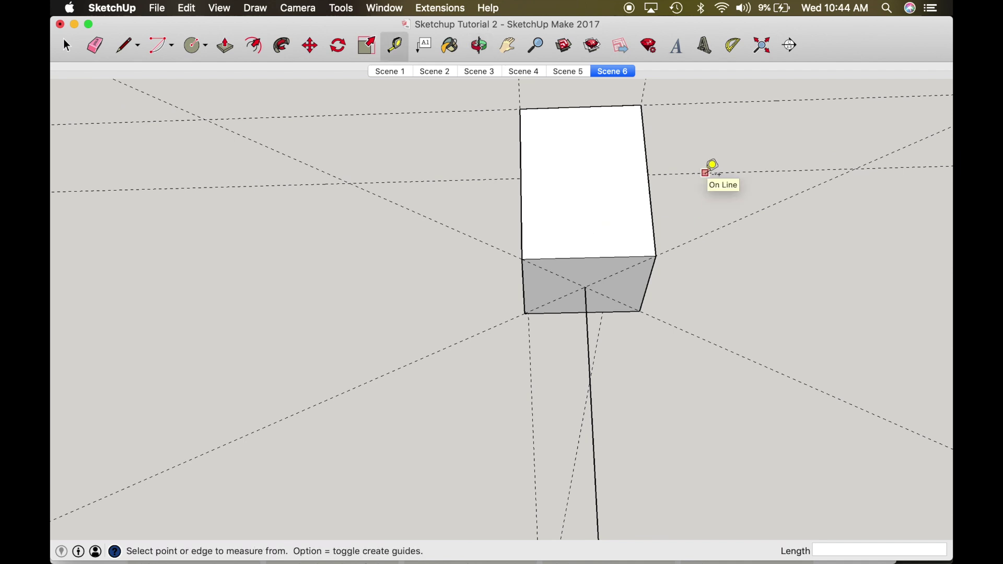
key("space")
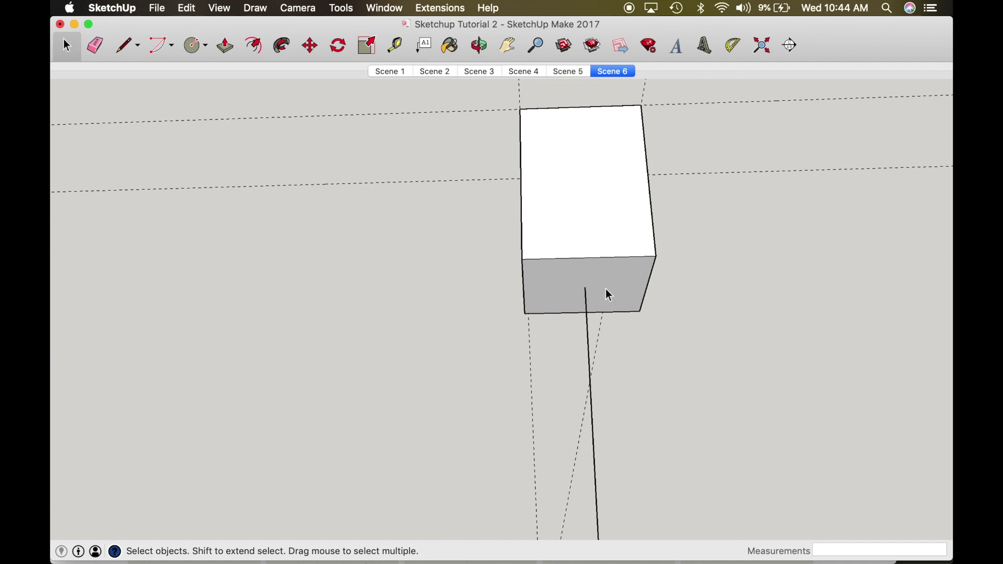
- Place a guide parallel to the red axis through the center of the block's bottom face, at the upper end of the vertical center line
key("t")
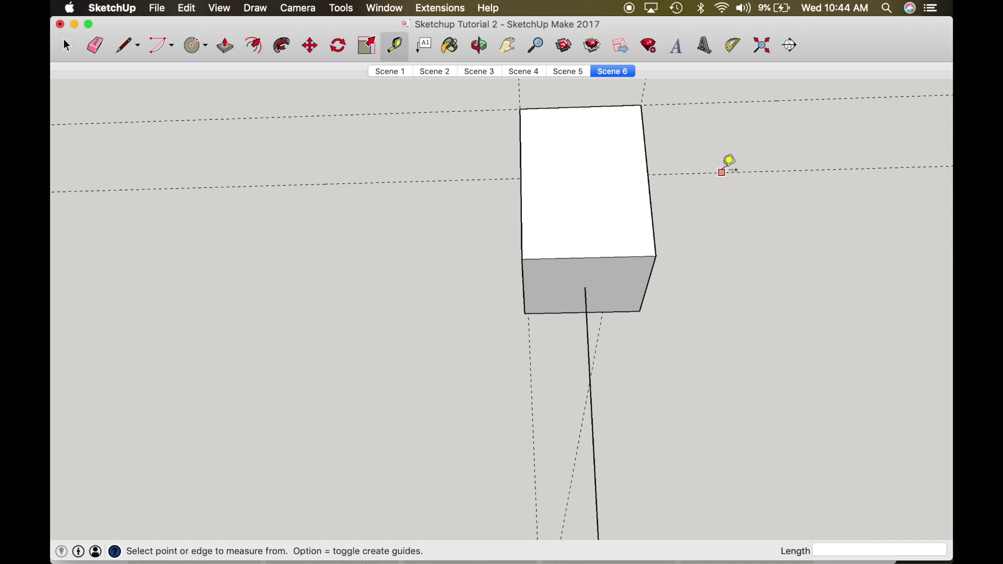
left_click(721, 173)
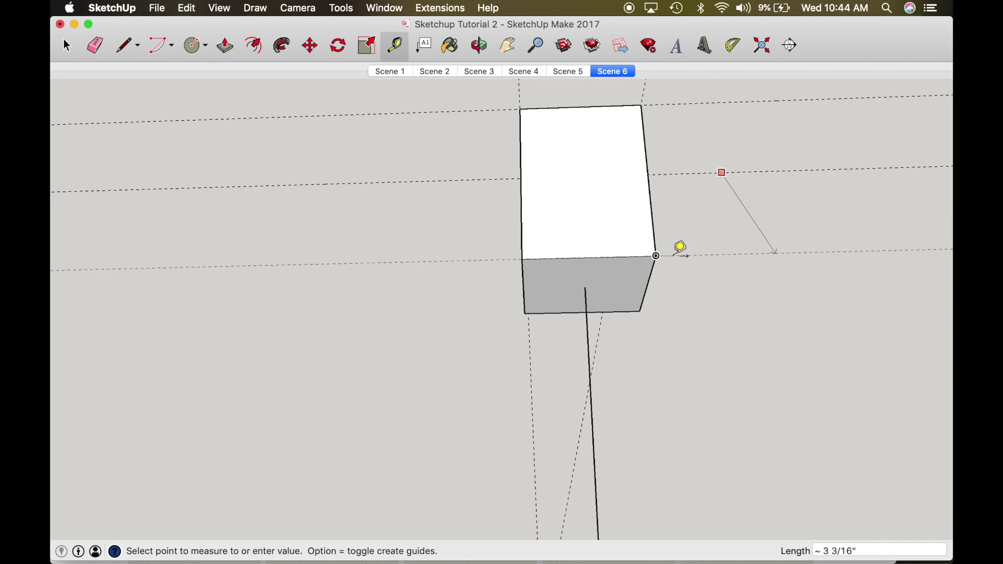
left_click(585, 286)
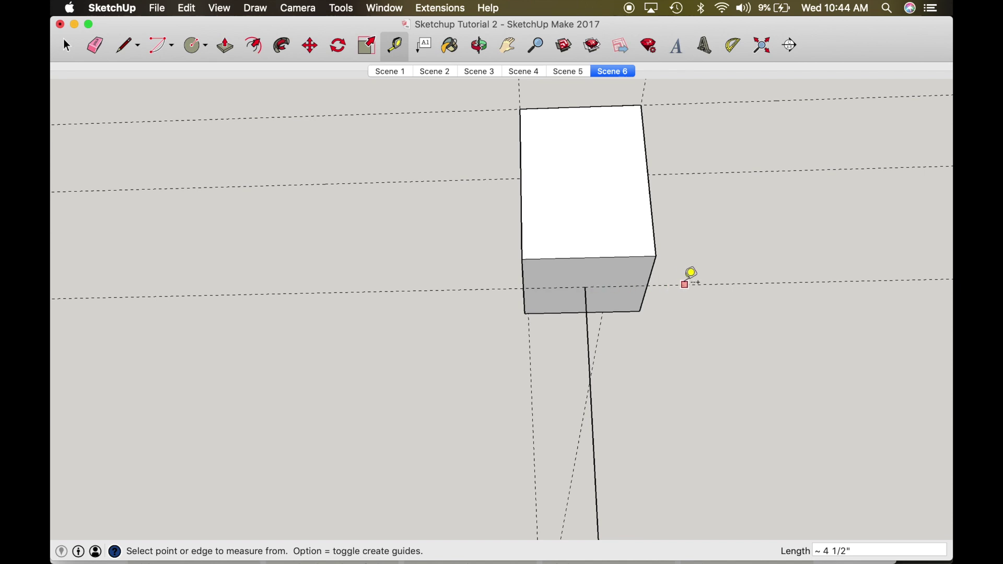
- Place a guide 1/8 inch straight below the block's center guide and another .25 inches below that one
left_click(689, 285)
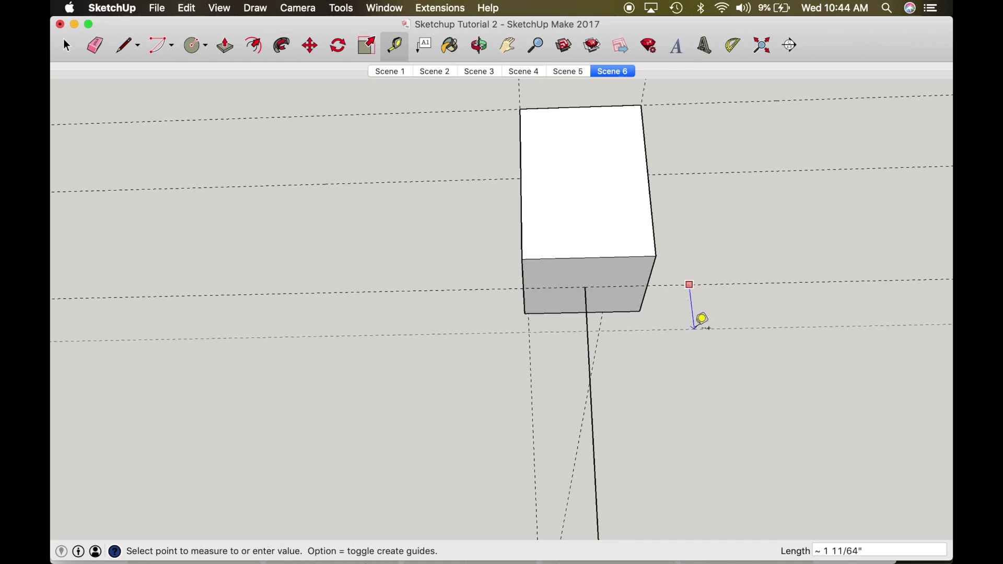
type("1/")
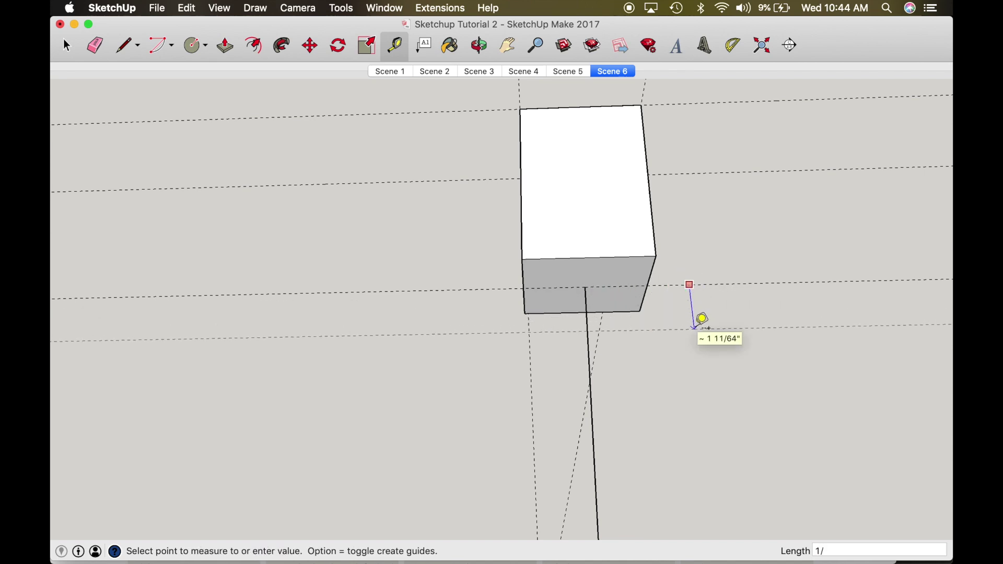
type("8")
key("Return")
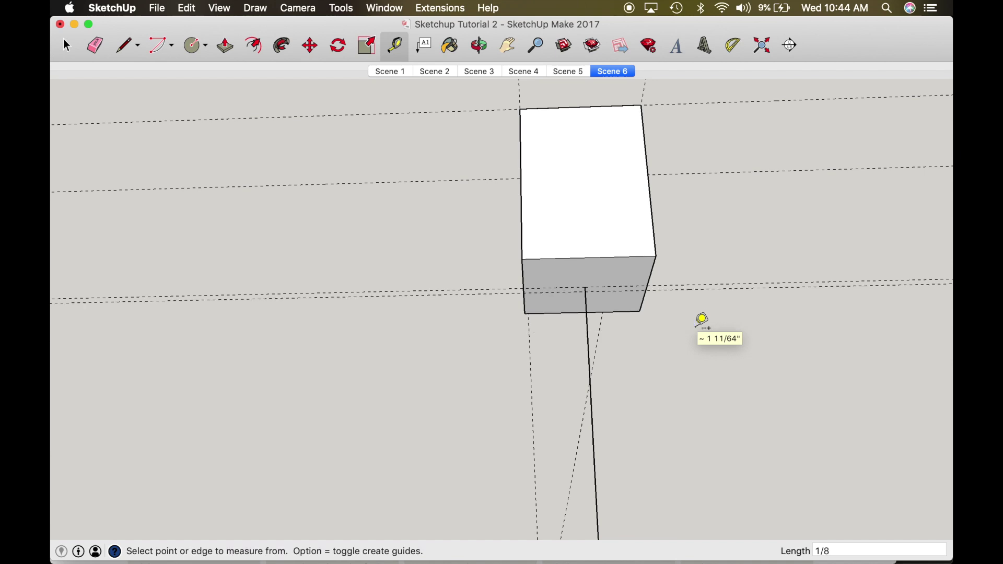
left_click(692, 289)
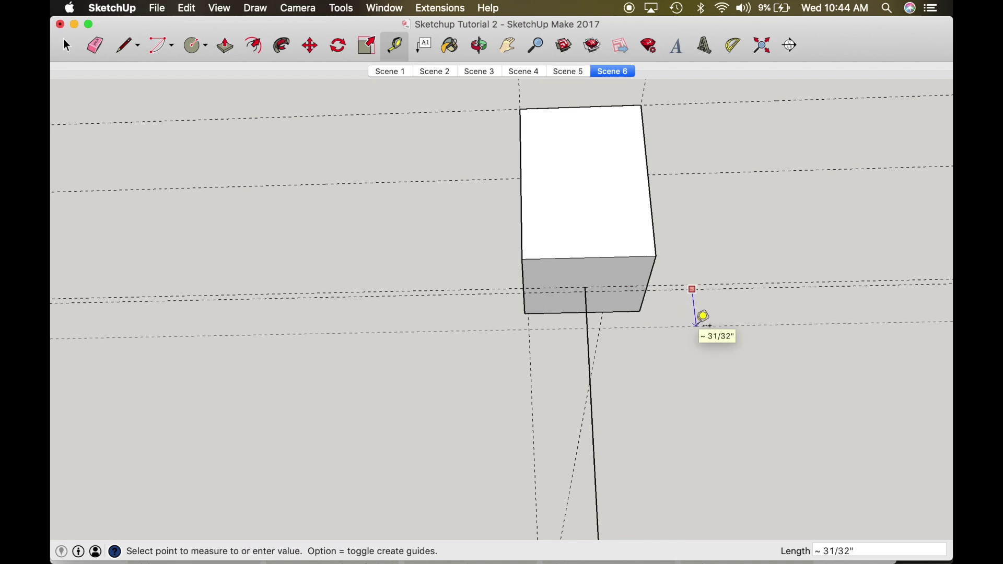
left_click(703, 317)
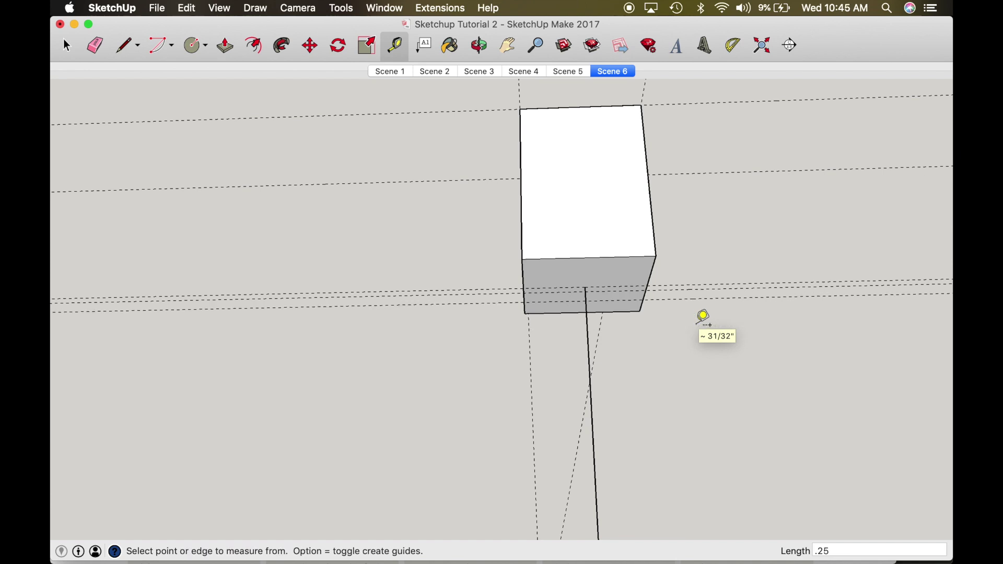
- Continue the guides under the block downward with one offset 1/8 inch and another .25 inches below it
left_click(687, 299)
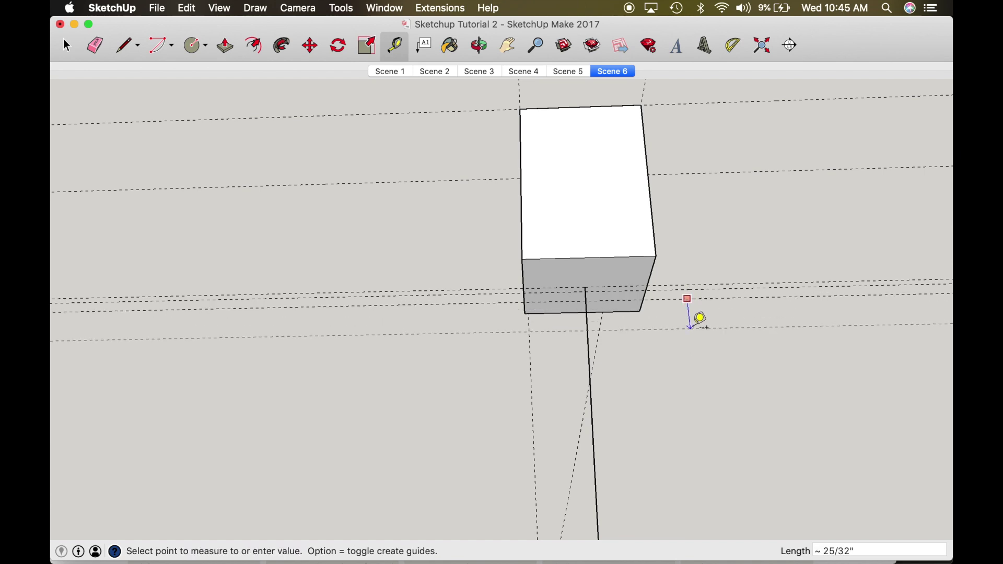
left_click(700, 317)
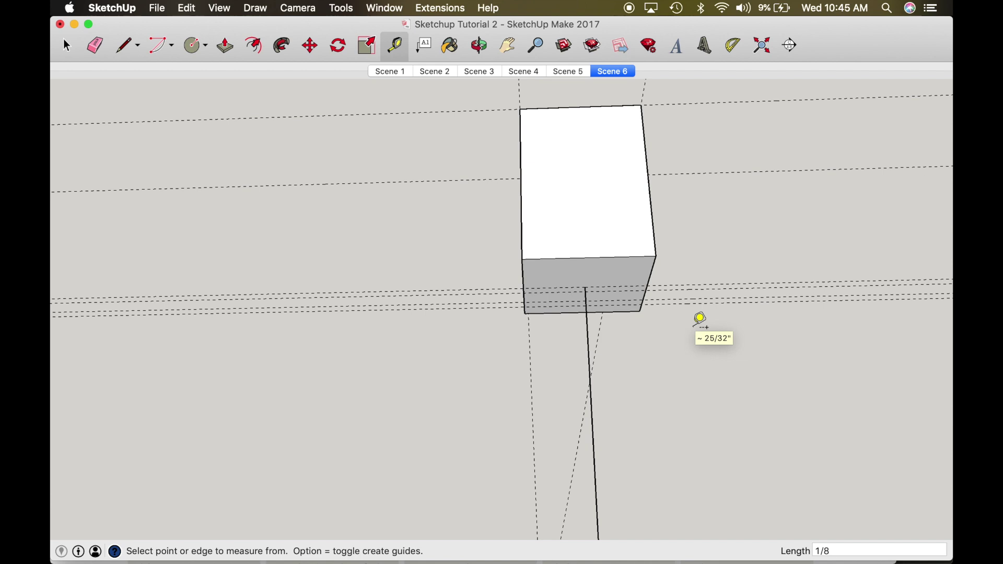
left_click(688, 303)
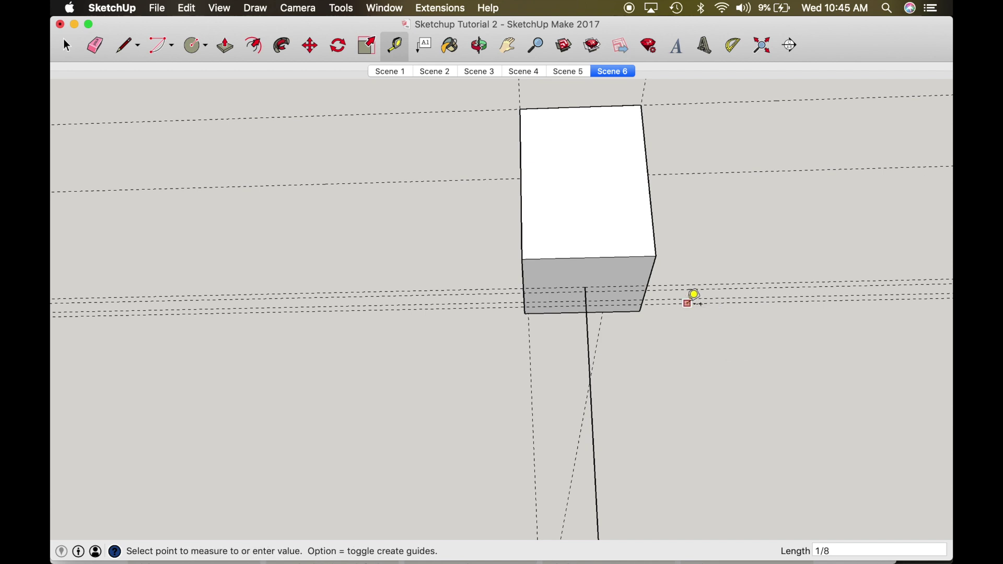
left_click(696, 328)
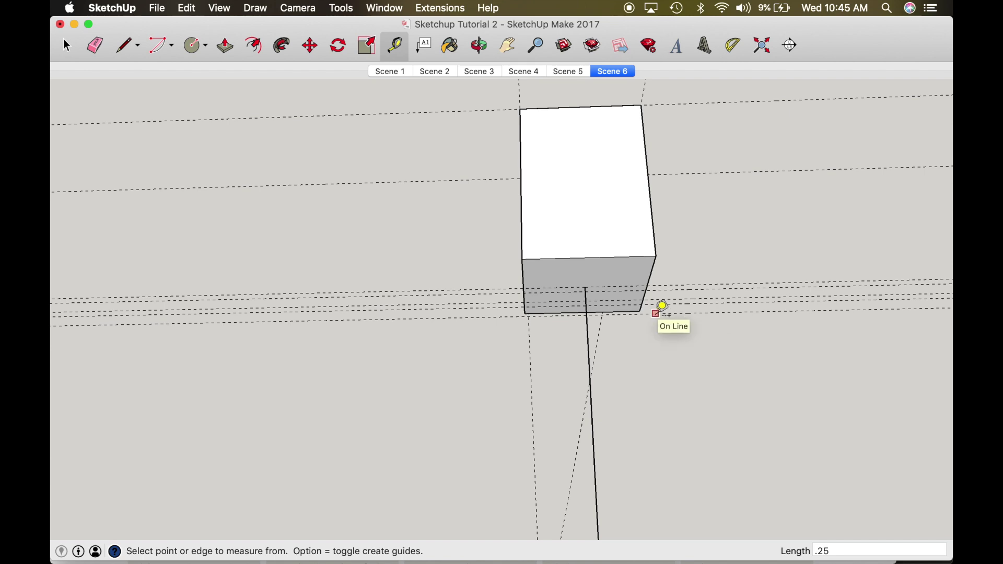
- Add a final guide 1/8 inch below the lowest guide under the block
scroll(661, 307, "down", 5)
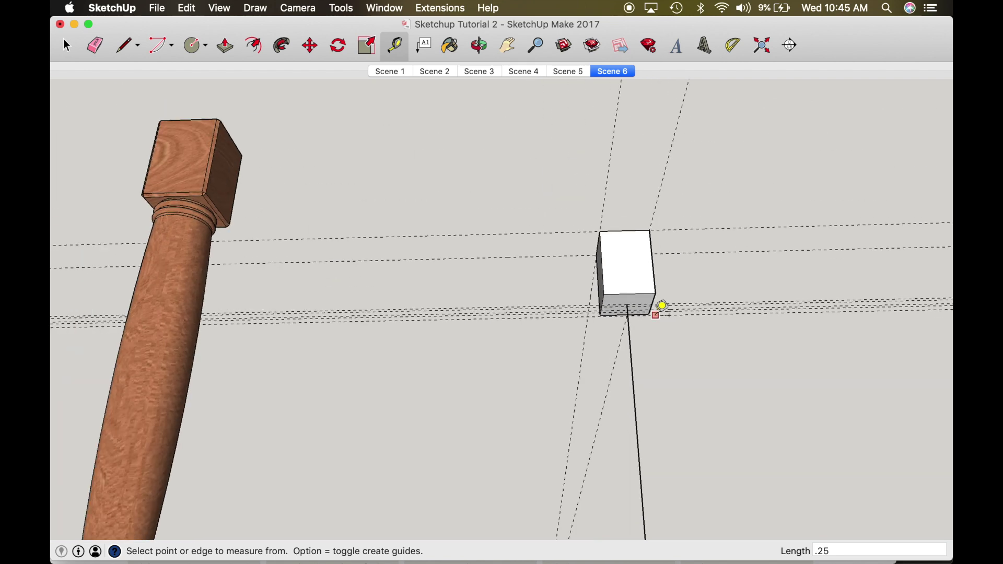
scroll(663, 306, "up", 8)
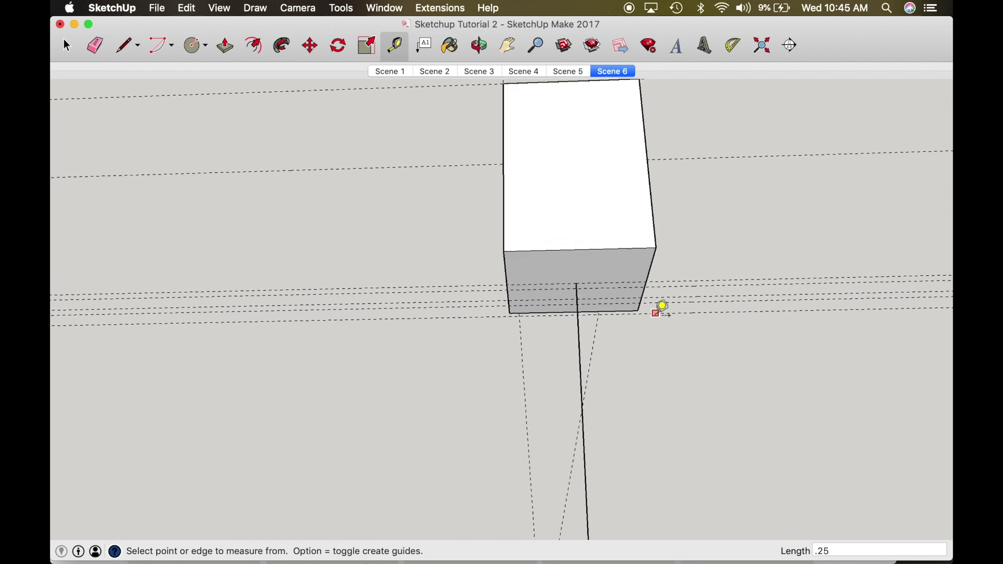
left_click(665, 313)
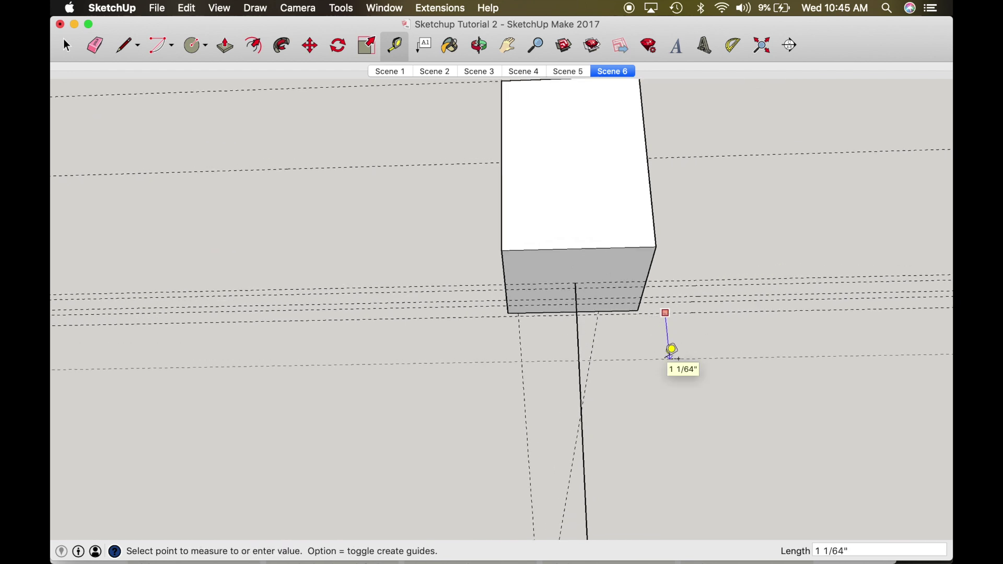
type("1/8")
key("Return")
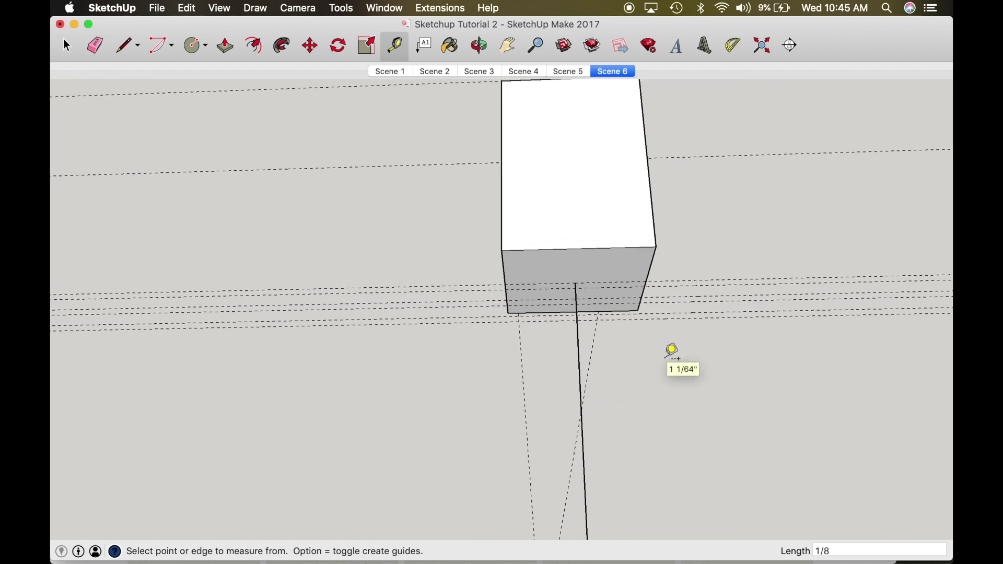
- Place a guide 1/8 inch above the topmost guide in the group near the foot
key("o")
scroll(628, 307, "down", 10)
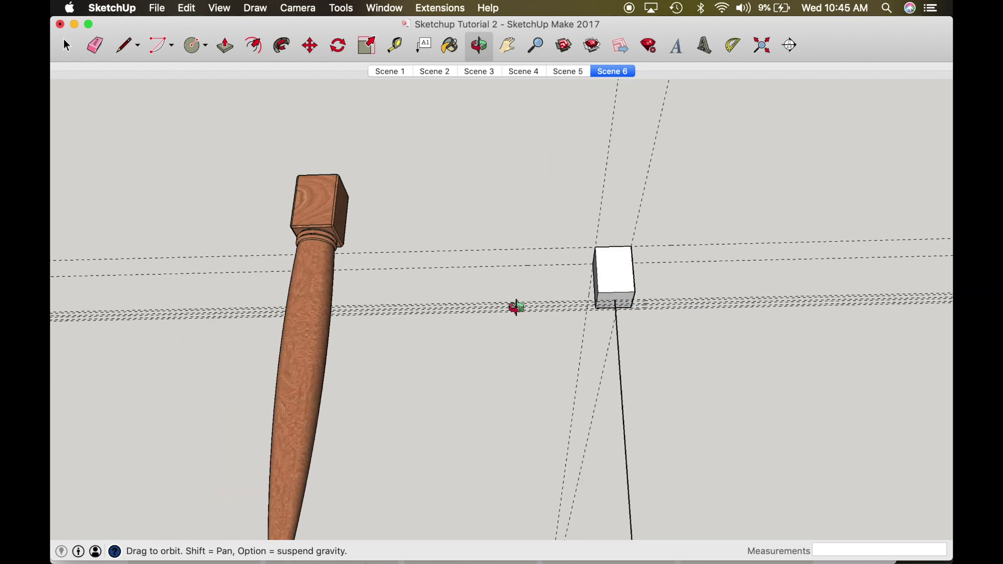
scroll(329, 244, "up", 8)
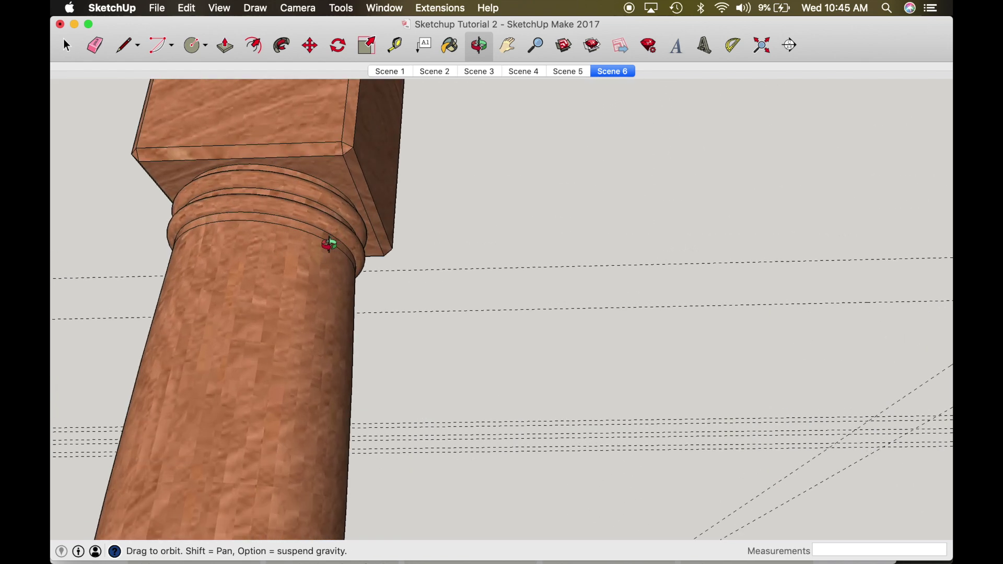
left_click_drag(329, 244, 315, 218)
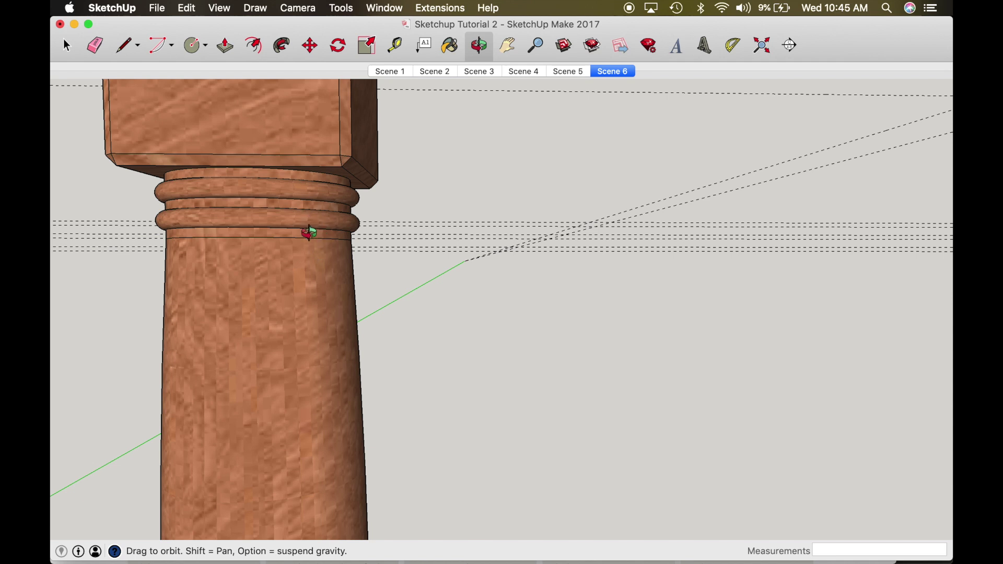
scroll(313, 260, "down", 6)
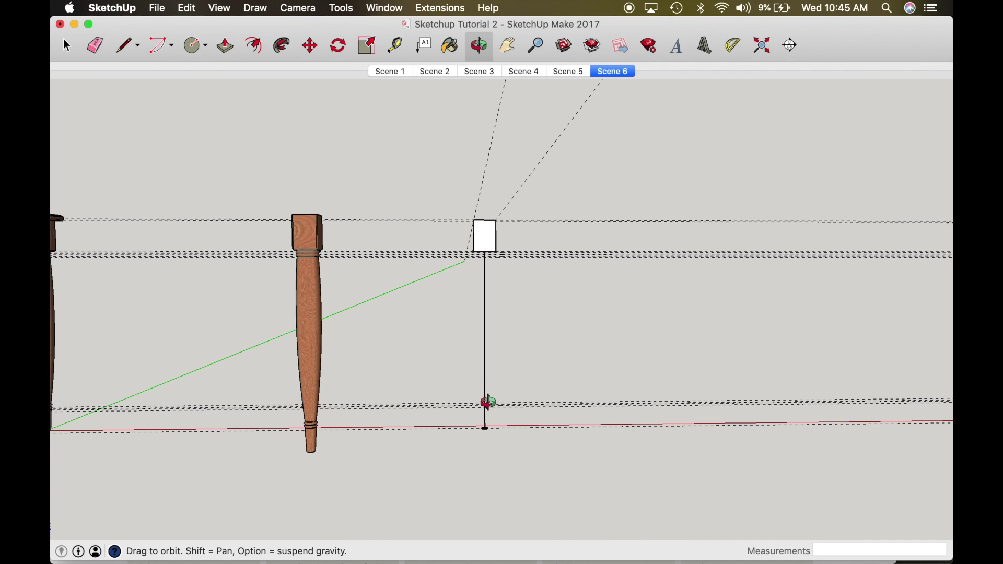
scroll(488, 403, "up", 5)
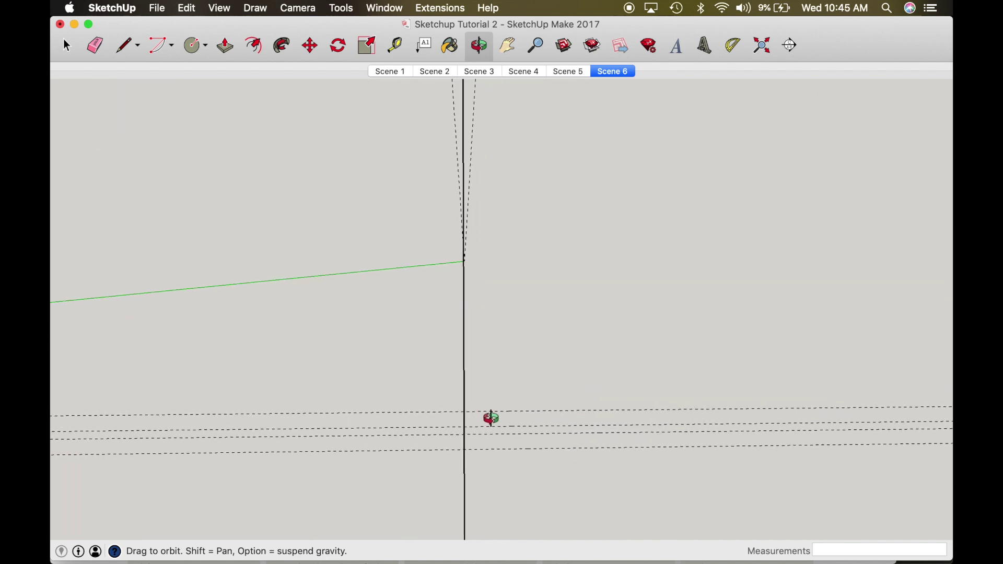
key("t")
left_click(489, 411)
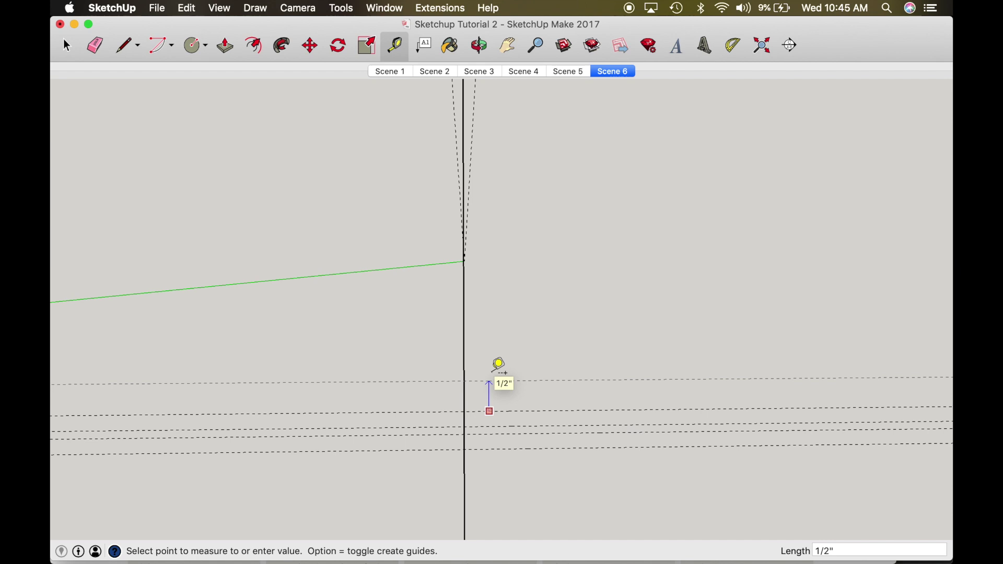
type("1/8")
key("Return")
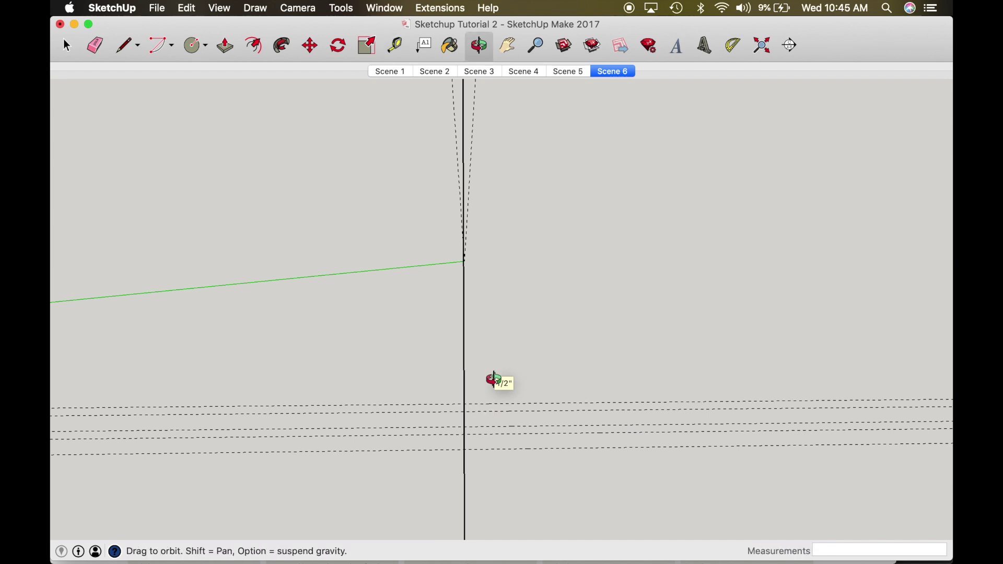
- Place vertical guides 1 1/2 inches in from the edges, down the center of two adjacent faces of the white block
left_click_drag(476, 432, 479, 435)
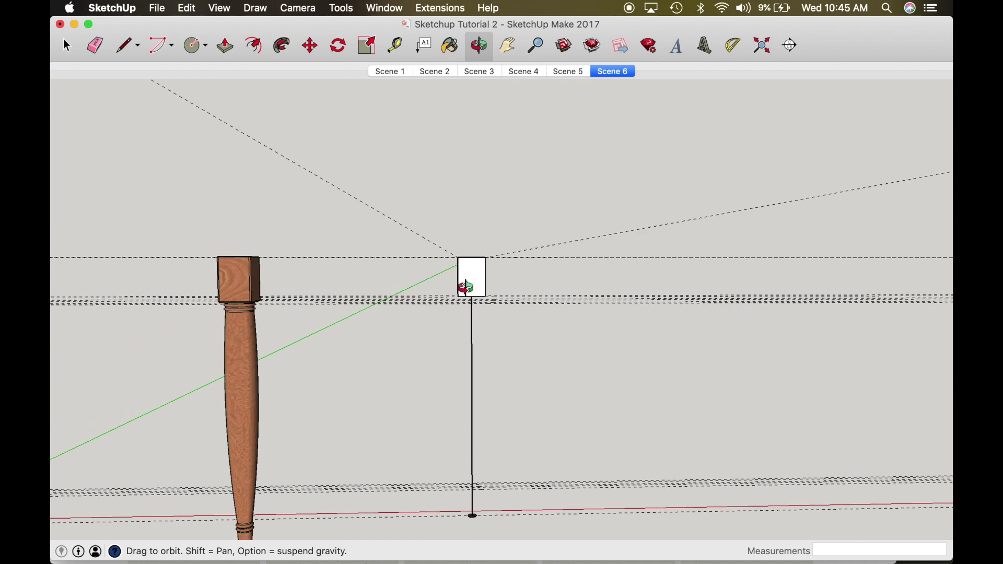
key("t")
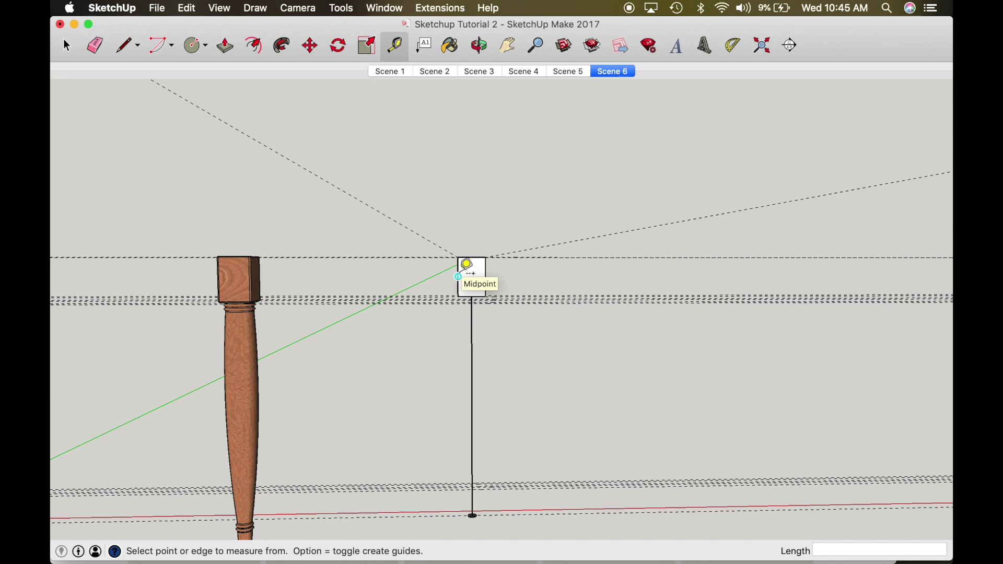
key("o")
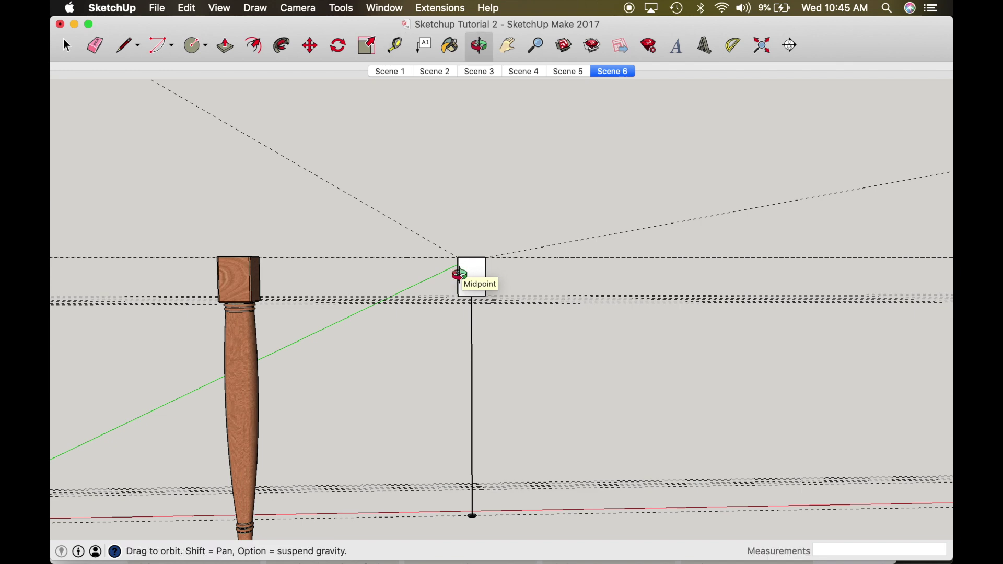
scroll(459, 273, "up", 6)
left_click_drag(534, 284, 631, 284)
key("t")
left_click(432, 268)
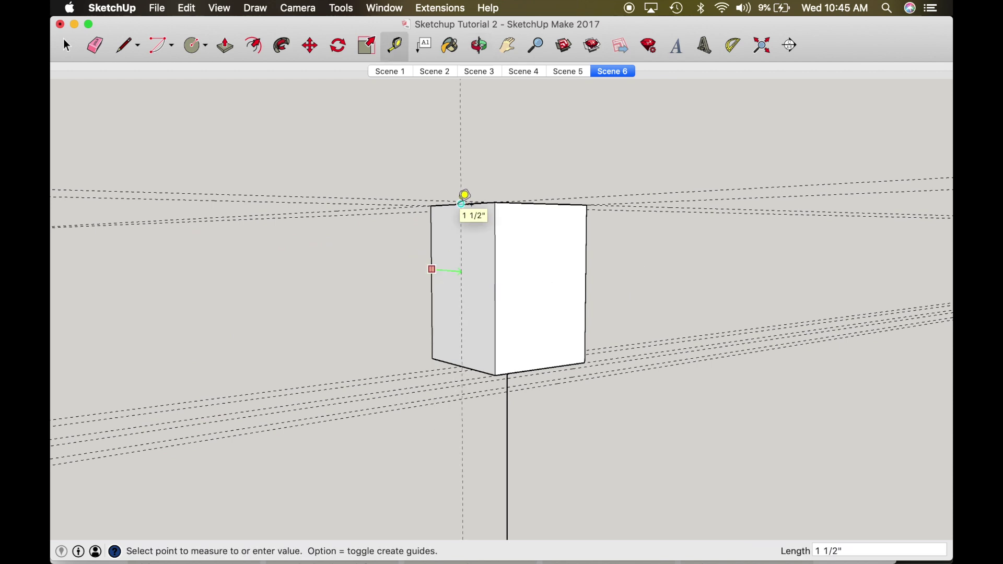
left_click(468, 360)
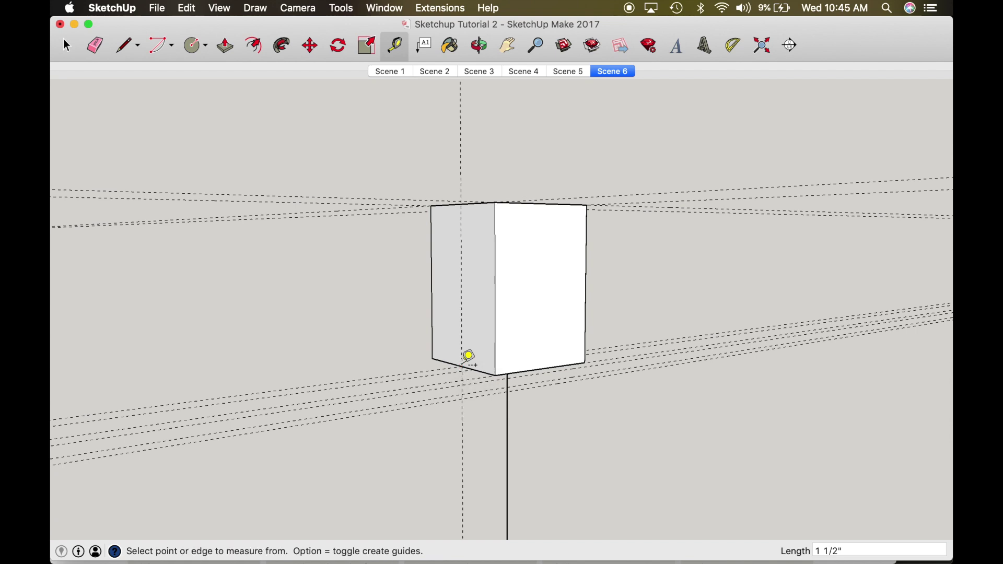
left_click(495, 278)
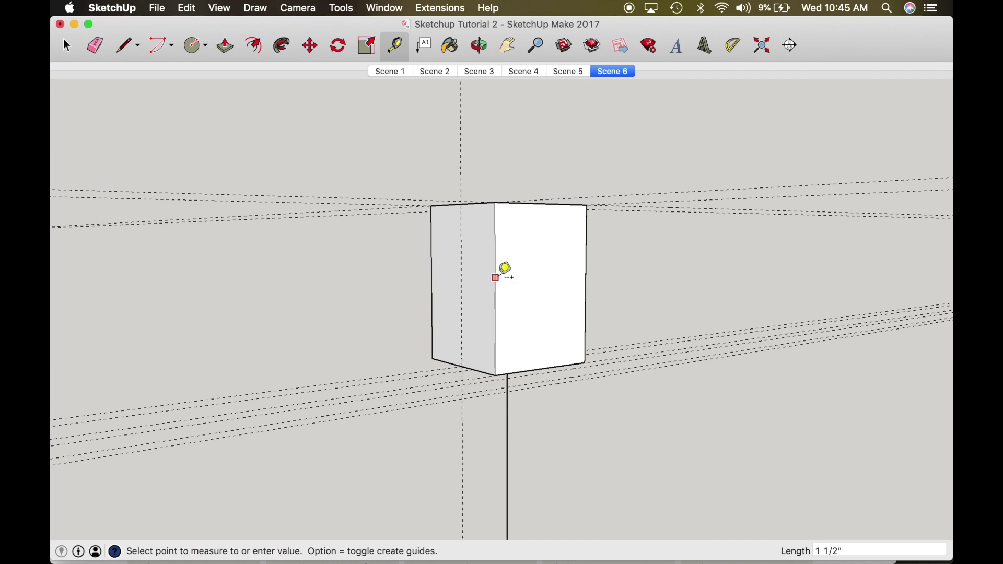
left_click(554, 357)
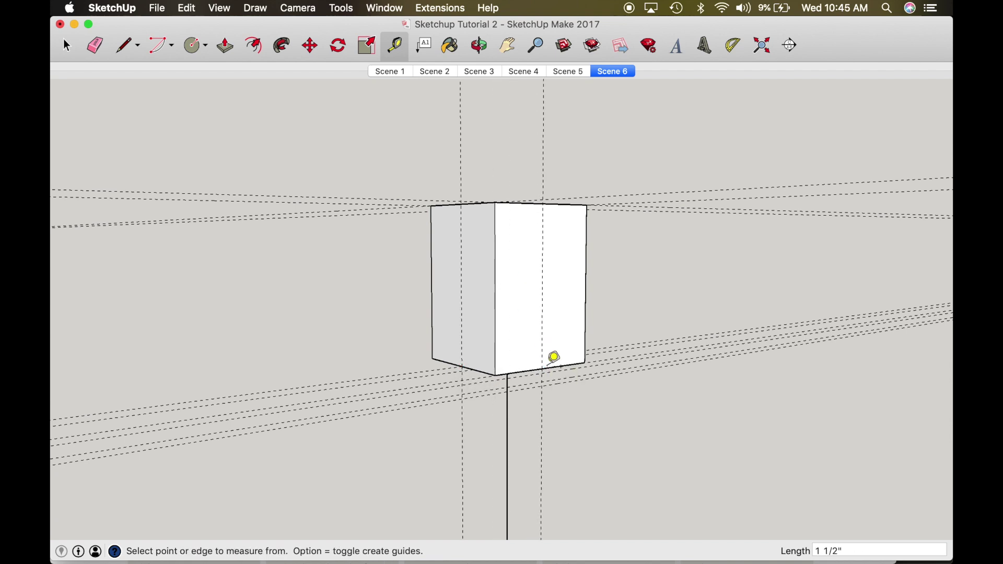
- Add a vertical guide 1 1/2 inches from the edge on the block face opposite the first guided face
key("o")
scroll(544, 364, "down", 6)
left_click_drag(544, 365, 226, 391)
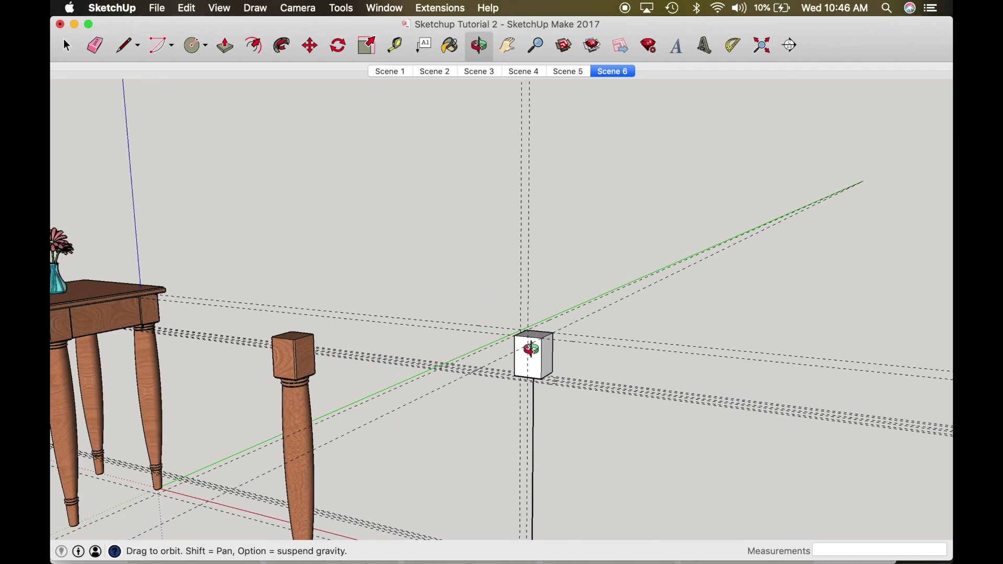
scroll(541, 357, "up", 6)
key("t")
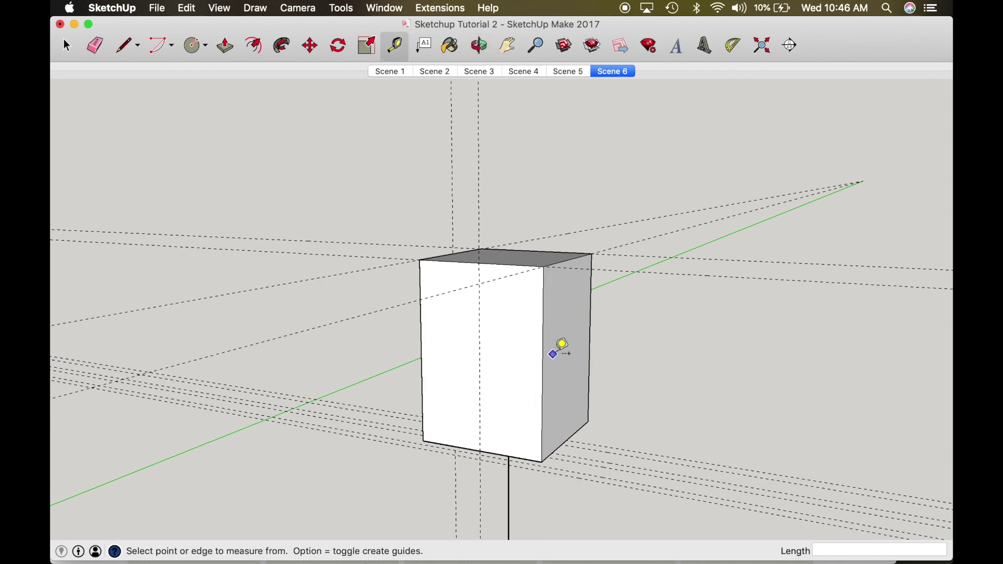
left_click(543, 354)
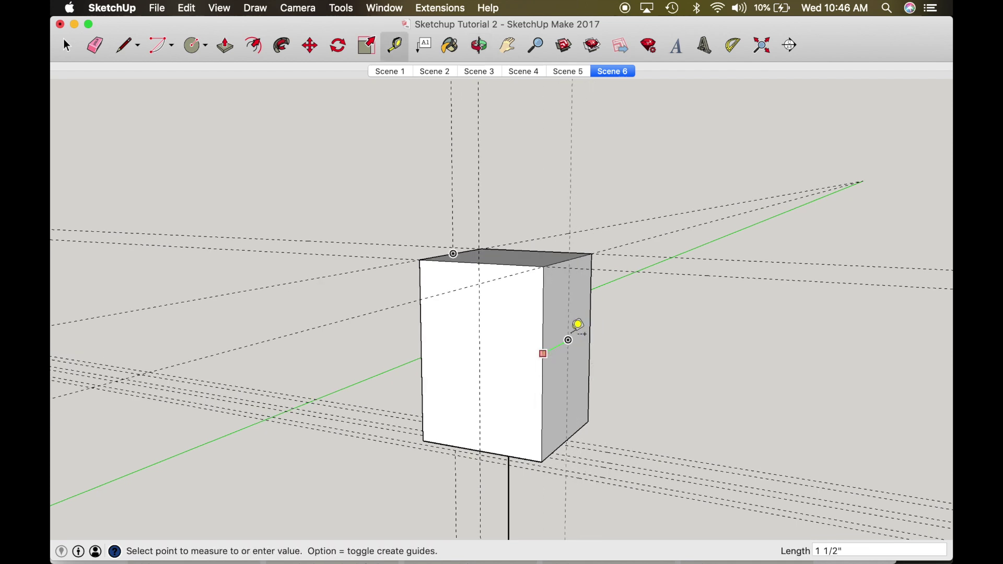
left_click(577, 326)
- Delete the middle vertical guide from the block's front face, keeping the pair on opposite sides of the leg's centerline
key("o")
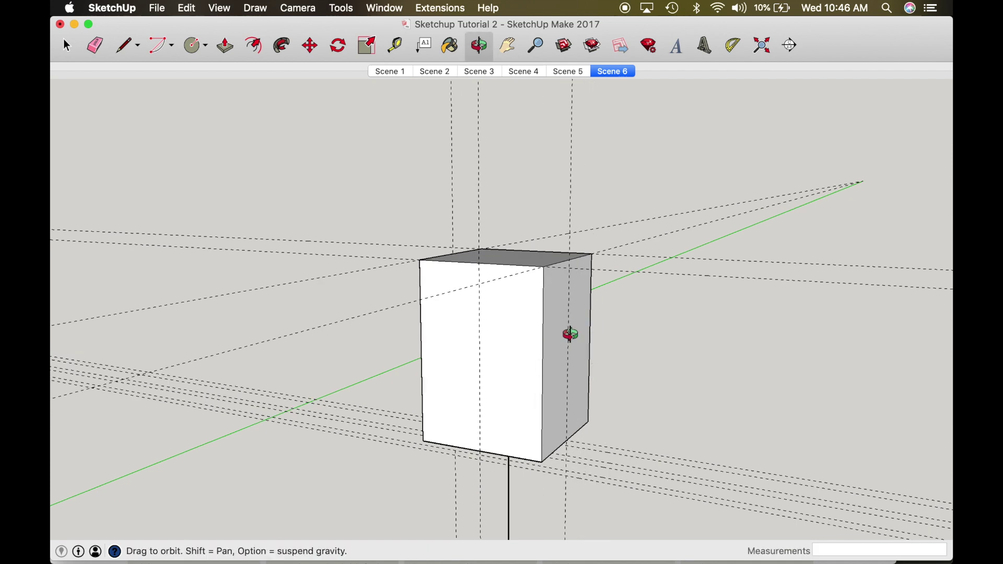
scroll(570, 335, "down", 5)
scroll(570, 335, "down", 3)
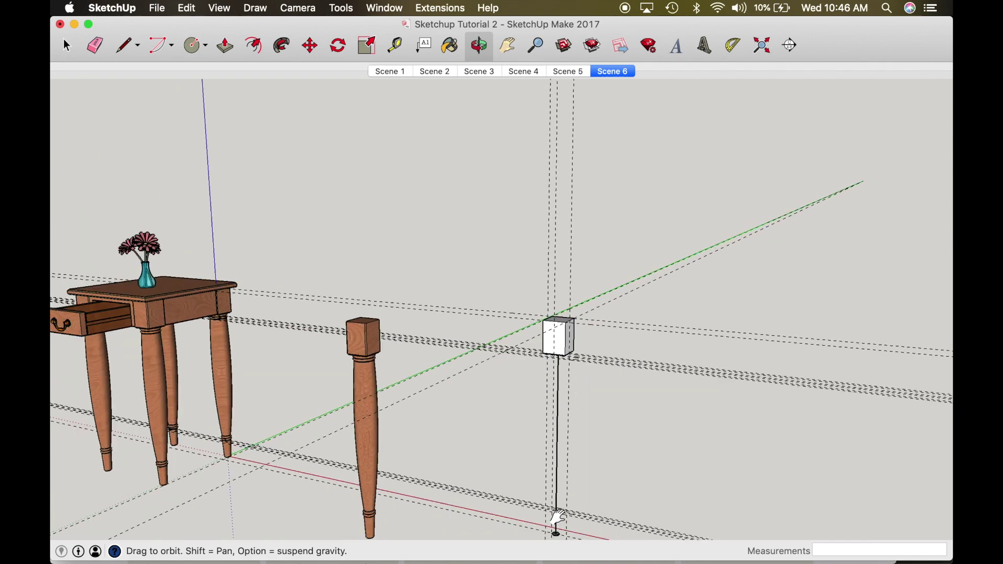
left_click_drag(555, 522, 578, 372, "shift")
scroll(577, 370, "up", 5)
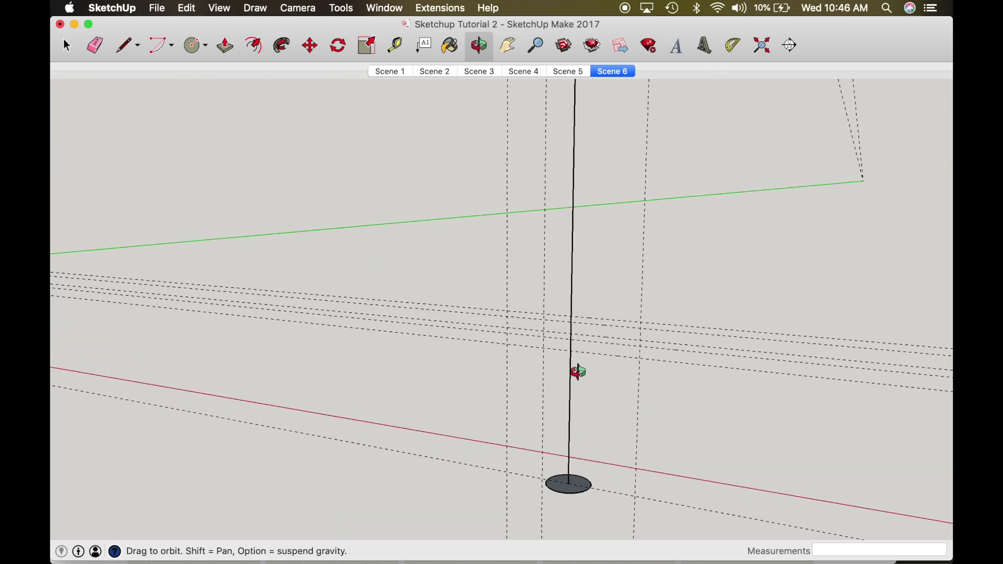
left_click_drag(522, 368, 434, 342)
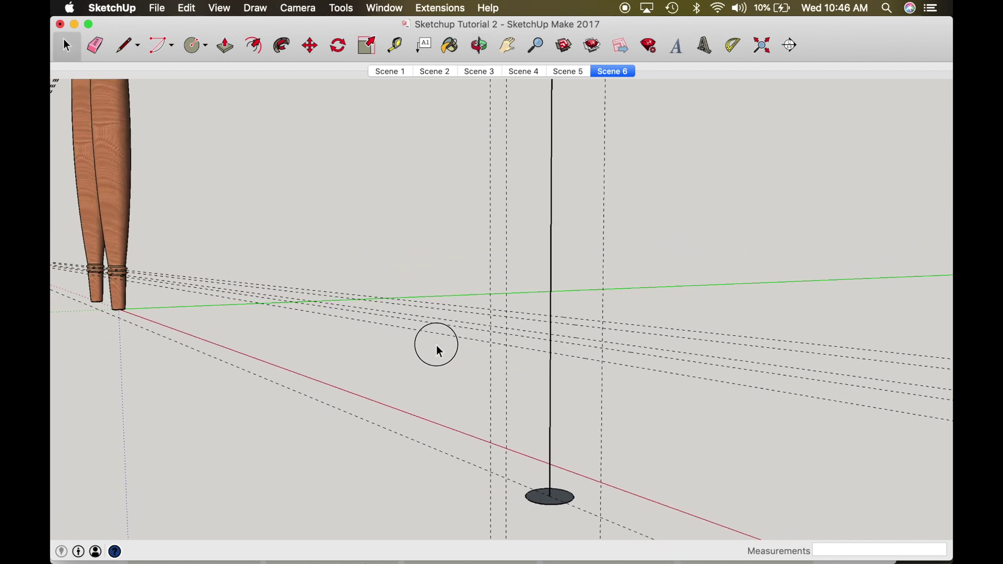
key("space")
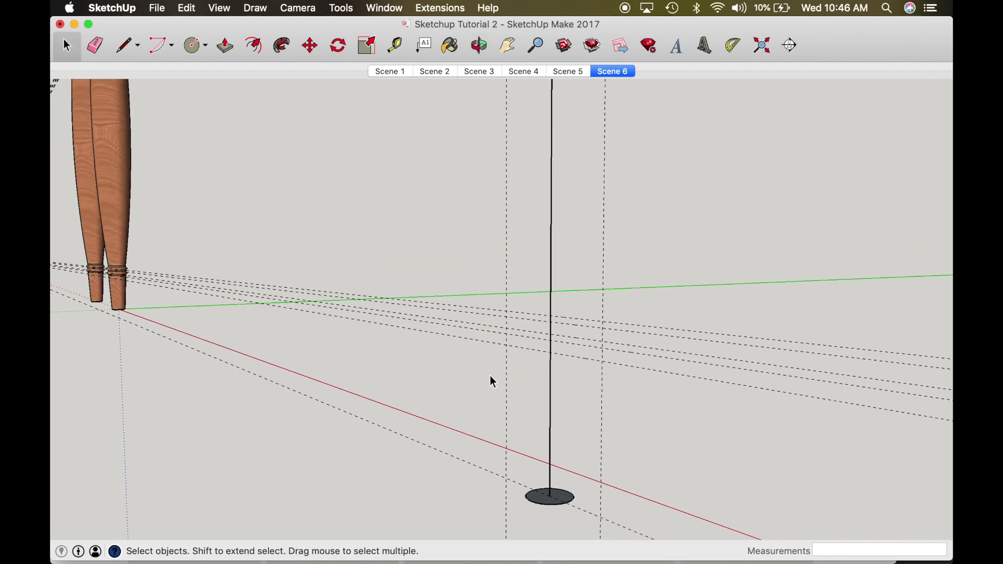
- With the Protractor locked to the green axis, create a guide tilted 5 degrees outward from vertical at the foot circle's edge
key("o")
left_click_drag(519, 434, 694, 242)
left_click_drag(562, 316, 589, 444)
left_click_drag(578, 381, 590, 510)
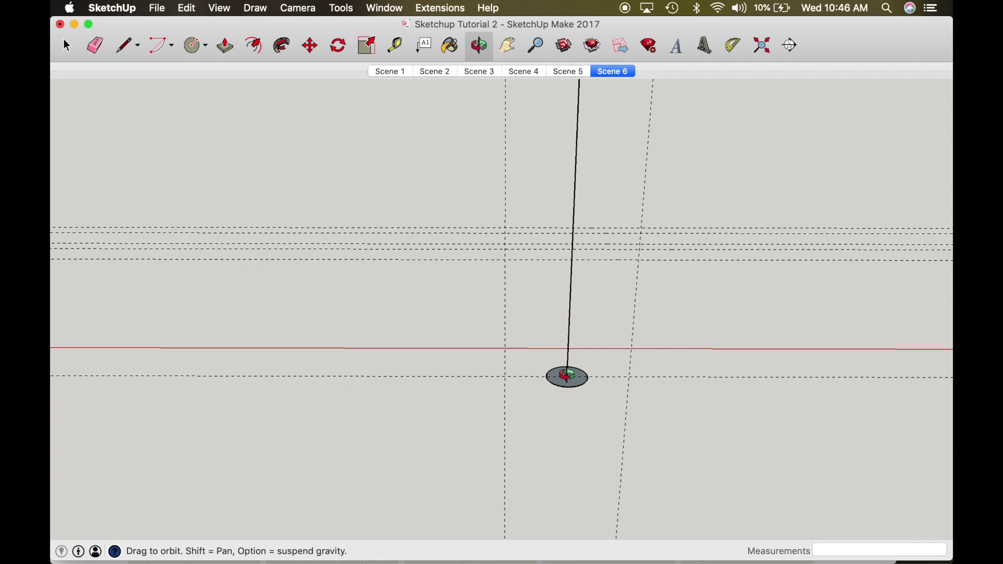
scroll(566, 376, "up", 4)
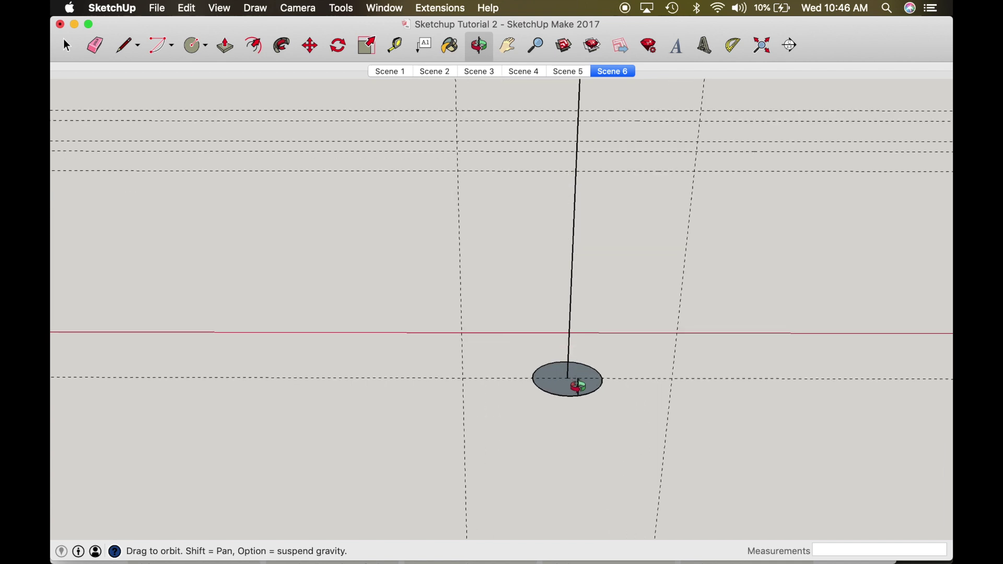
key("t")
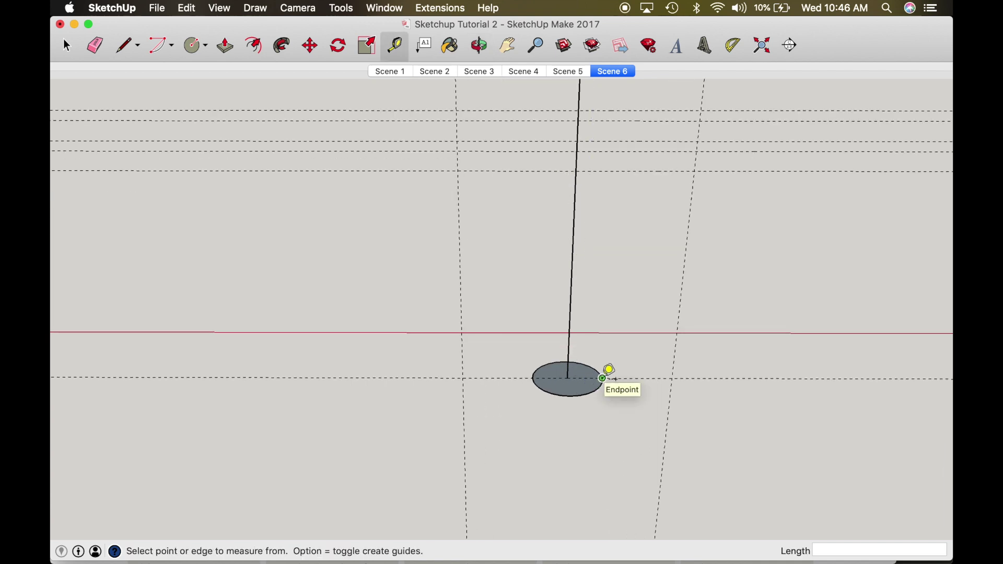
left_click(734, 48)
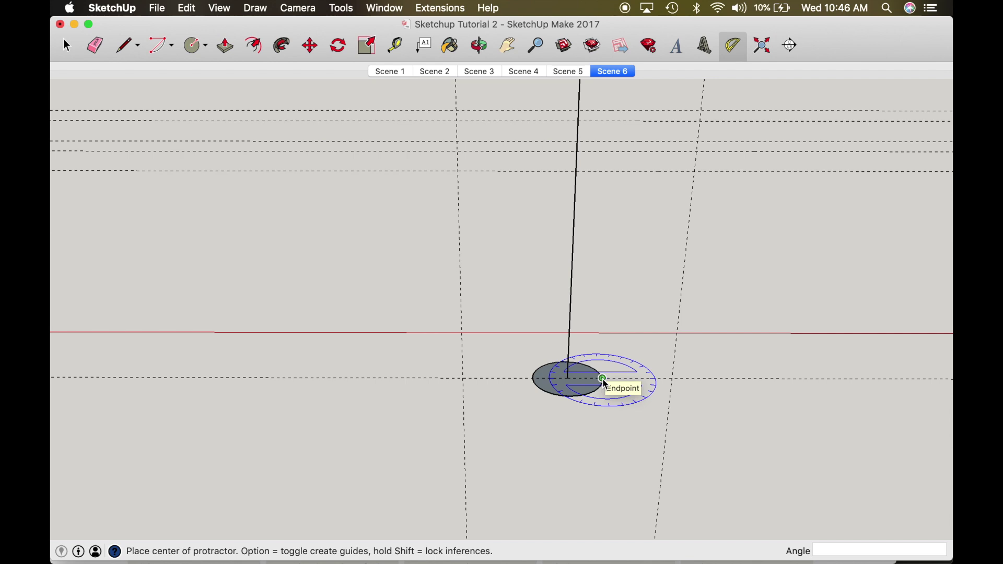
key("Right")
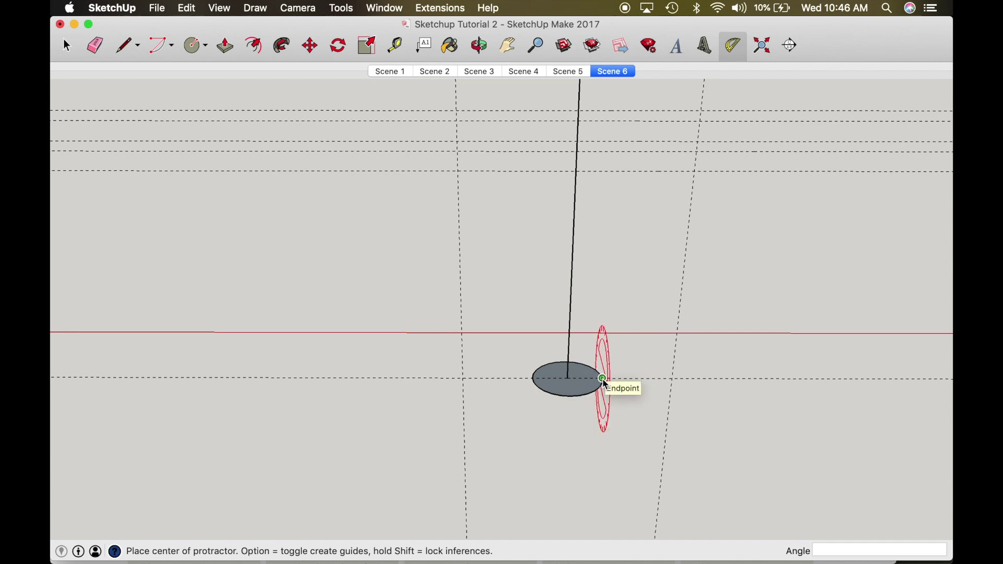
key("Left")
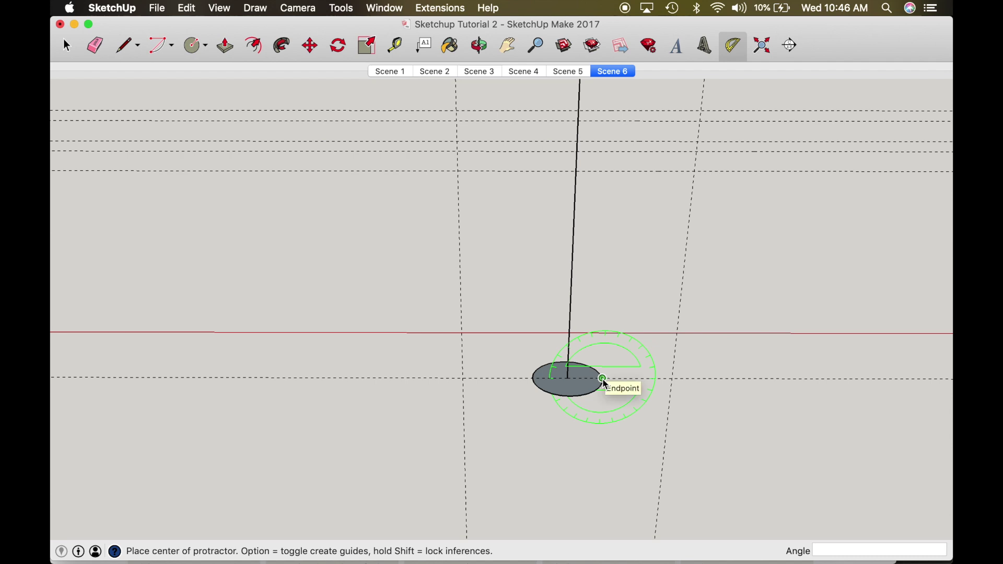
key("Down")
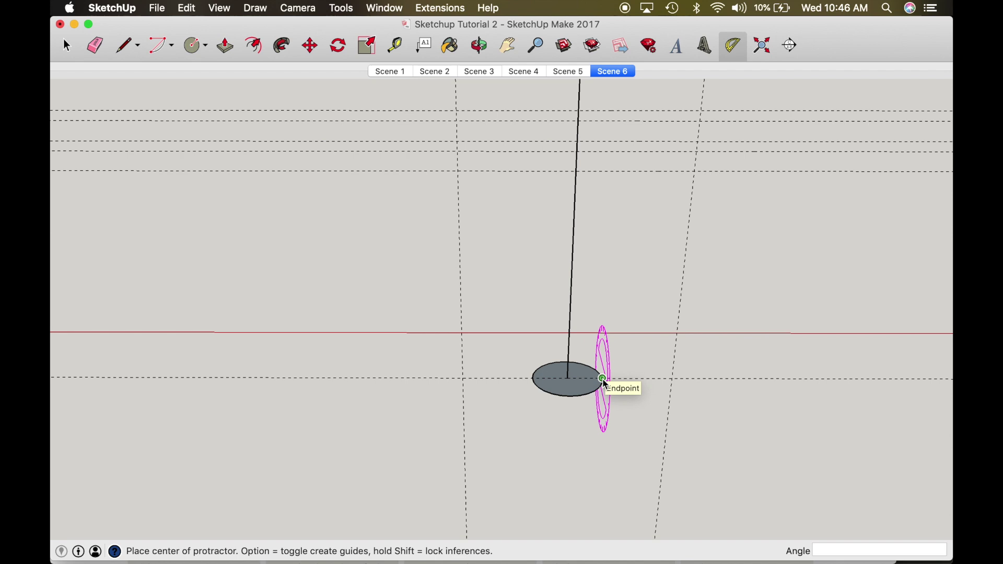
key("Up")
key("Left")
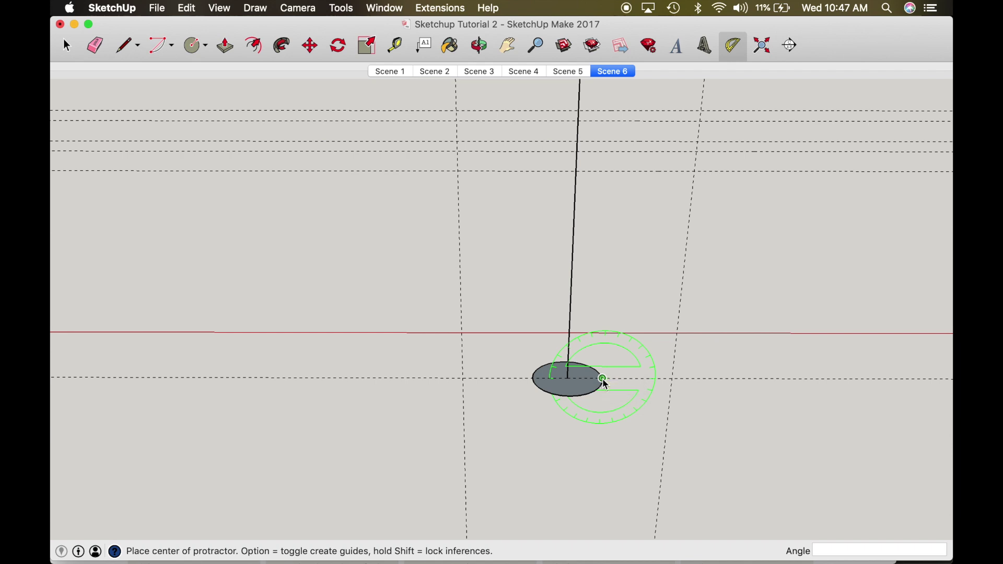
key("Up")
key("Right")
key("Left")
left_click(603, 378)
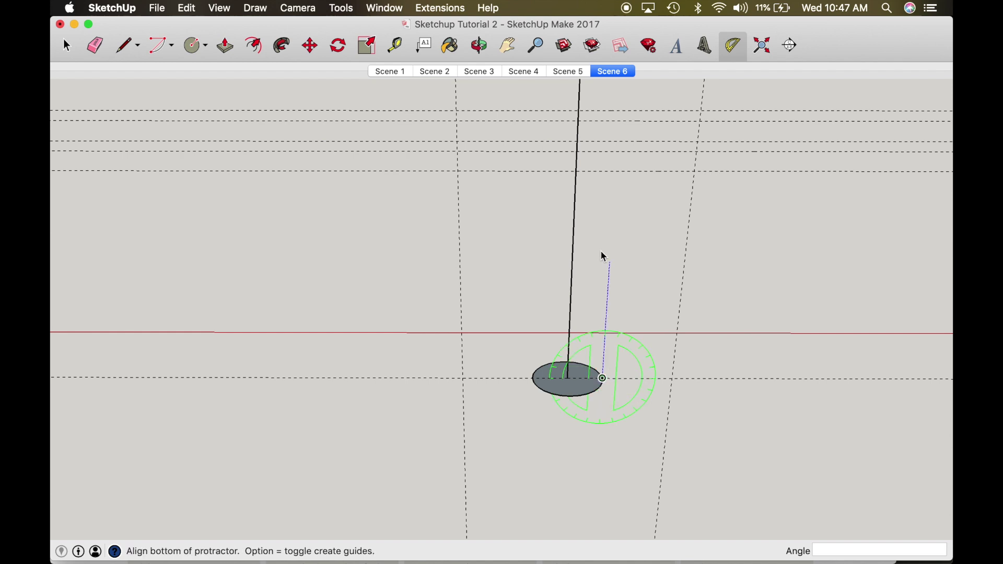
left_click(615, 171)
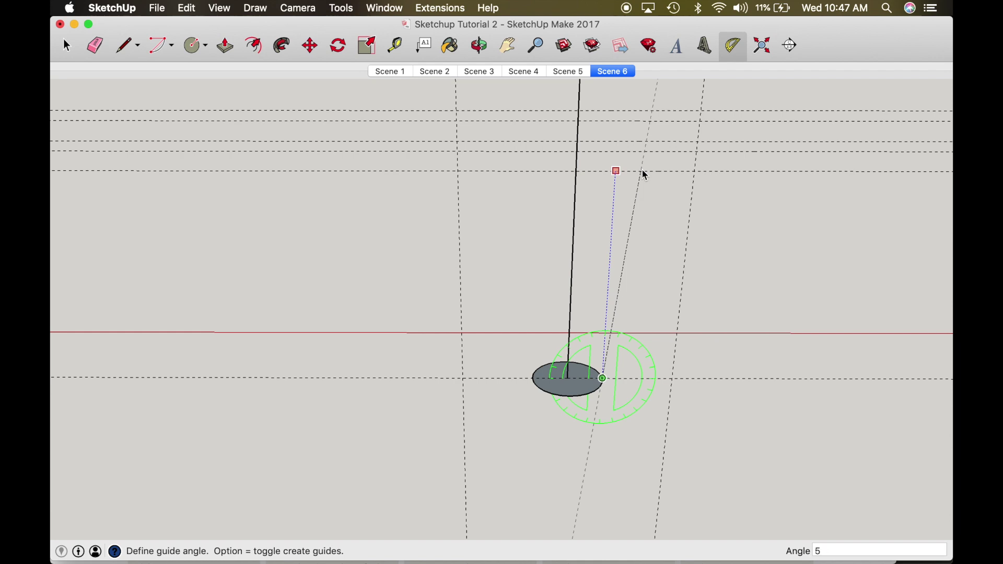
type("5")
key("Return")
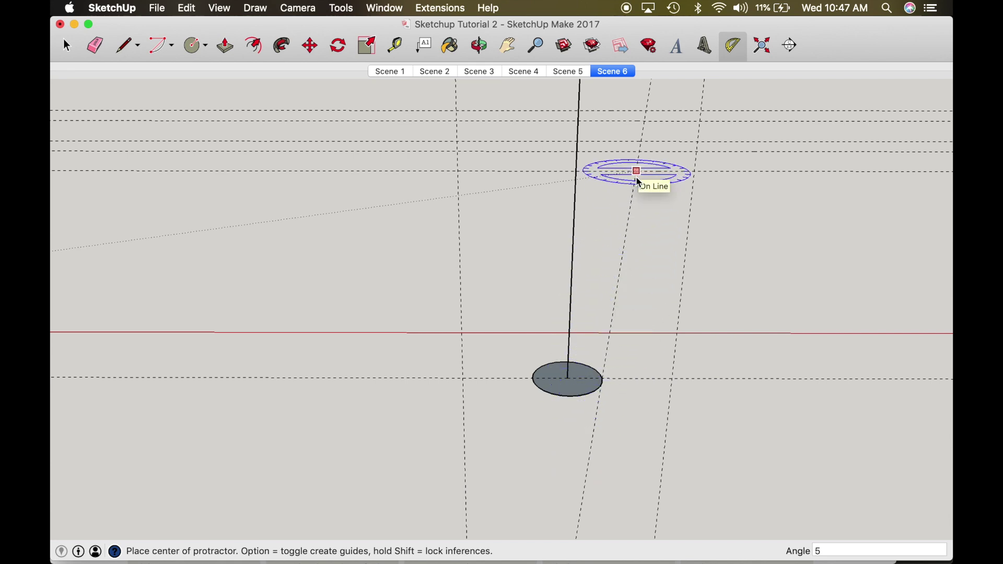
- Draw a line along the tilted guide from the foot circle's edge up to the lowest horizontal bead guide
key("l")
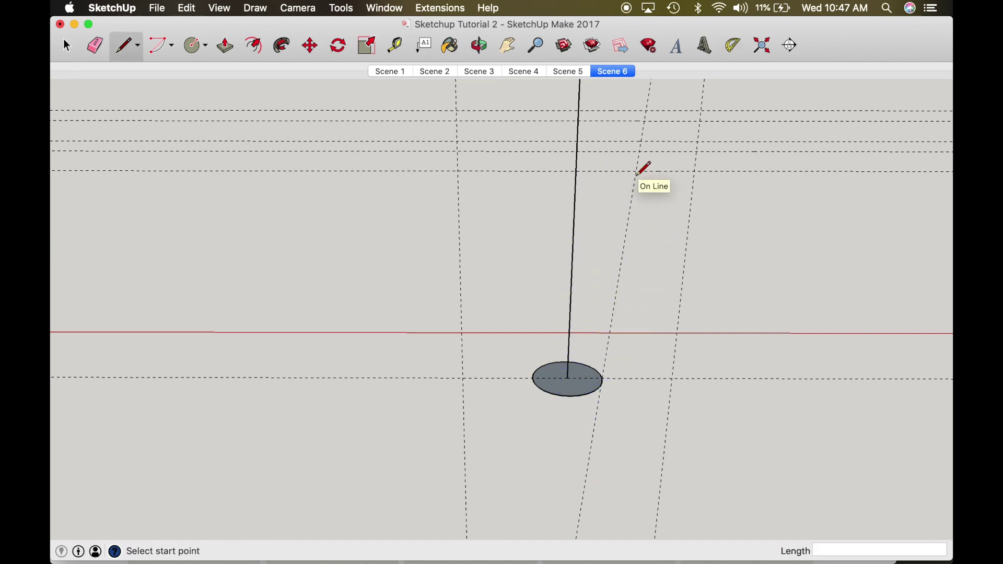
left_click(602, 377)
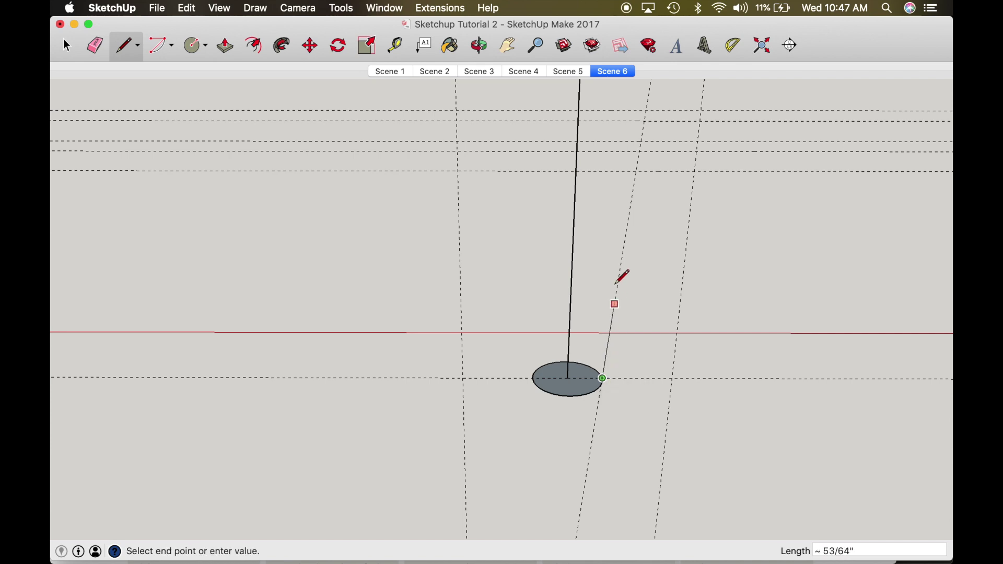
left_click(636, 171)
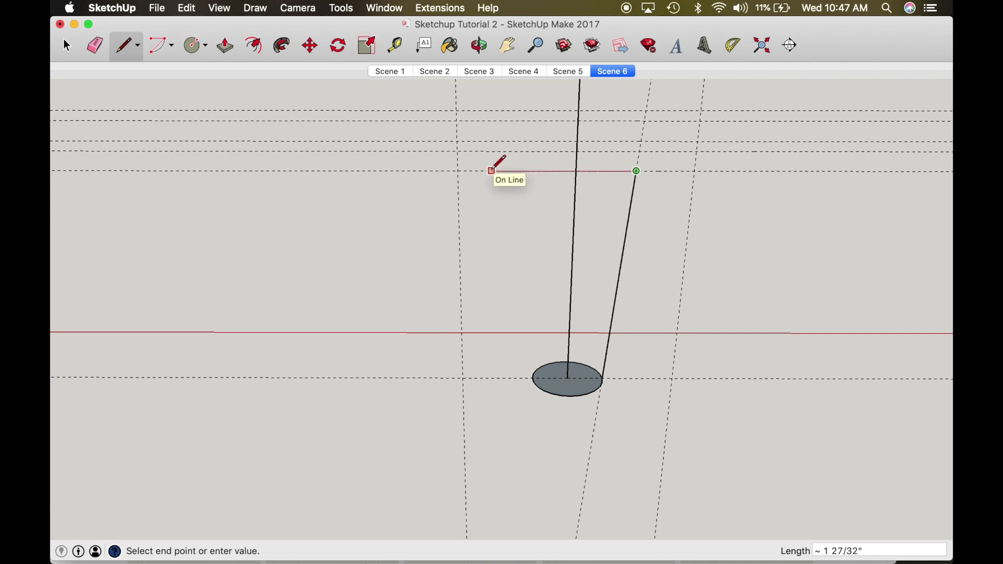
- Place a horizontal guide 1/8 inch below the lowest bead guide near the foot
key("o")
left_click_drag(488, 171, 522, 109)
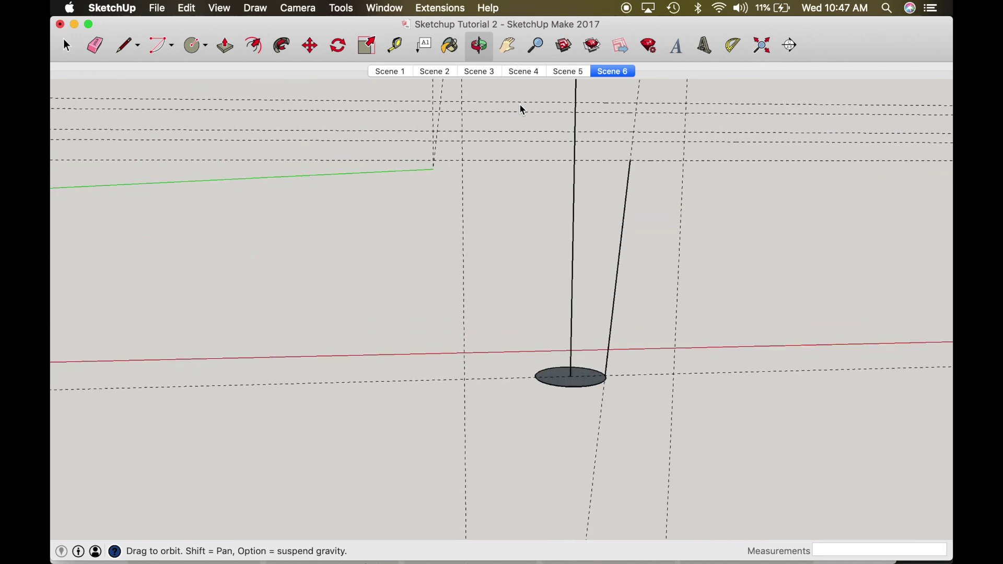
key("t")
left_click(548, 160)
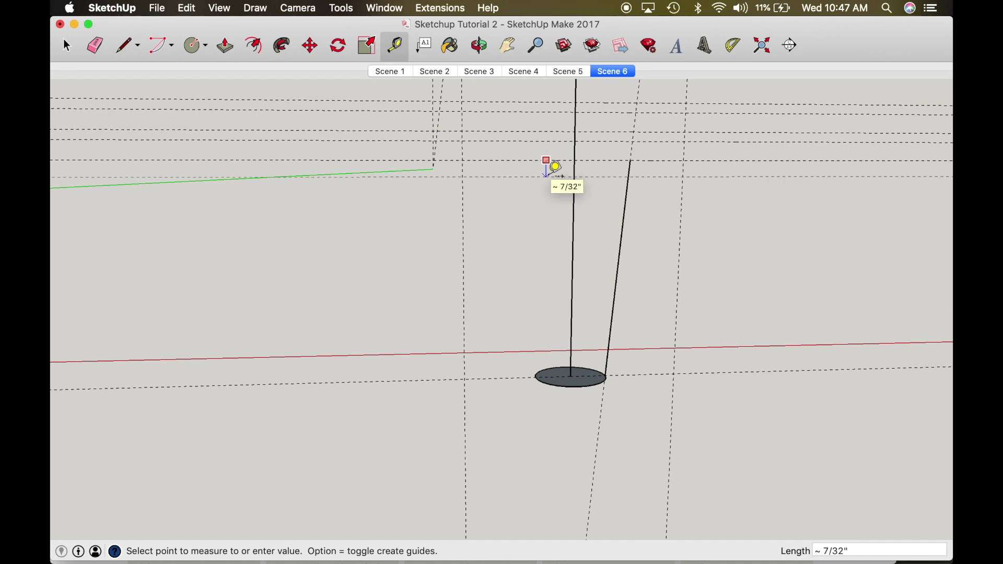
key("Escape")
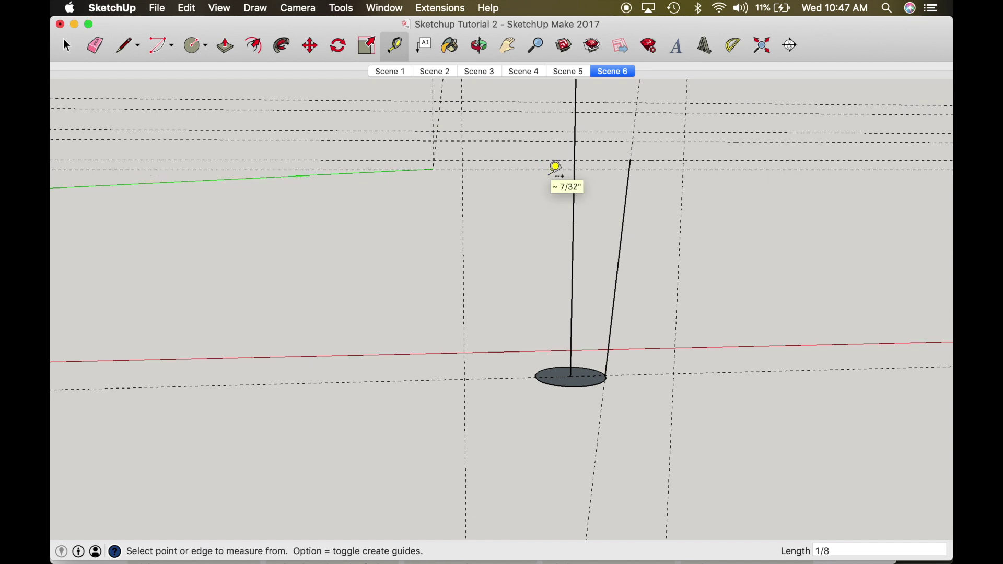
- Replace the slanted foot line with one along the tilted guide from the foot circle's edge up to the lowest horizontal guide
key("space")
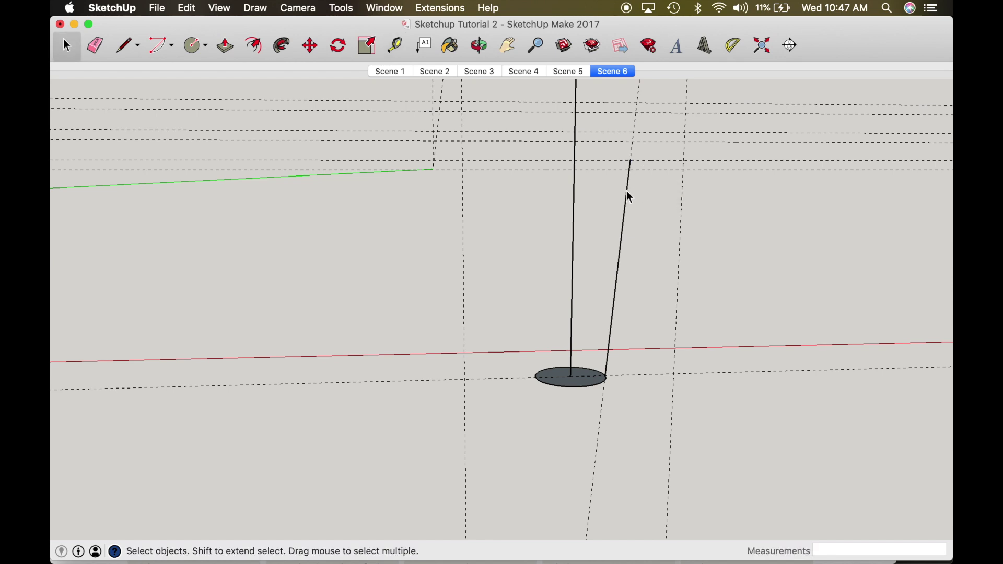
left_click(627, 194)
key("Delete")
key("l")
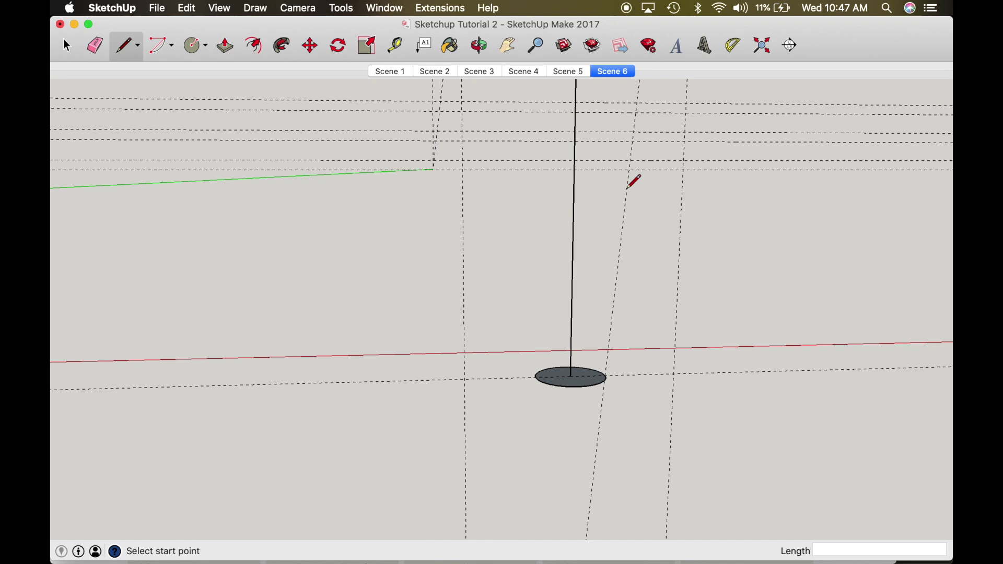
left_click(607, 378)
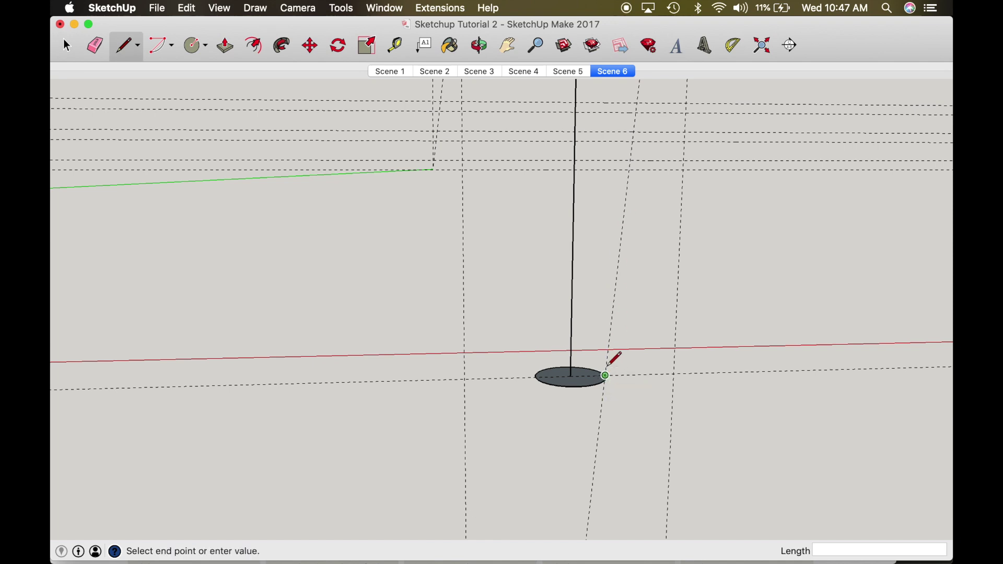
left_click(630, 170)
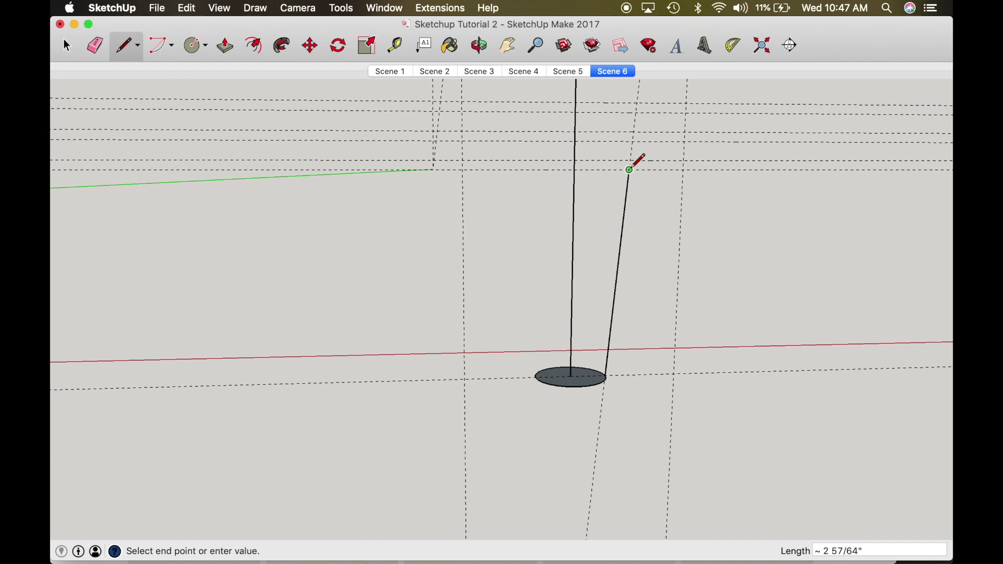
key("space")
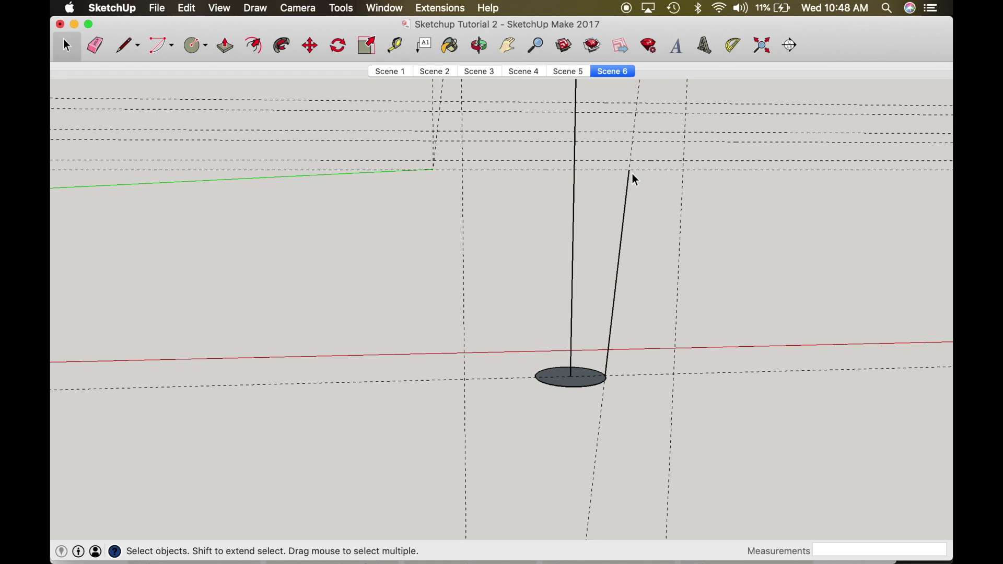
- Draw a vertical 1/8 inch line from the slanted line's upper endpoint to the next horizontal guide
key("l")
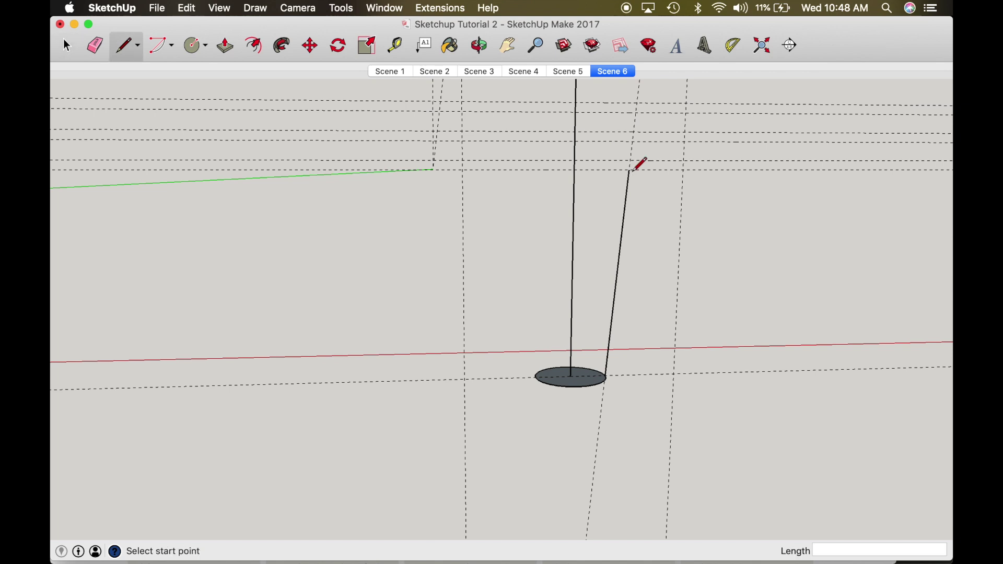
left_click(629, 169)
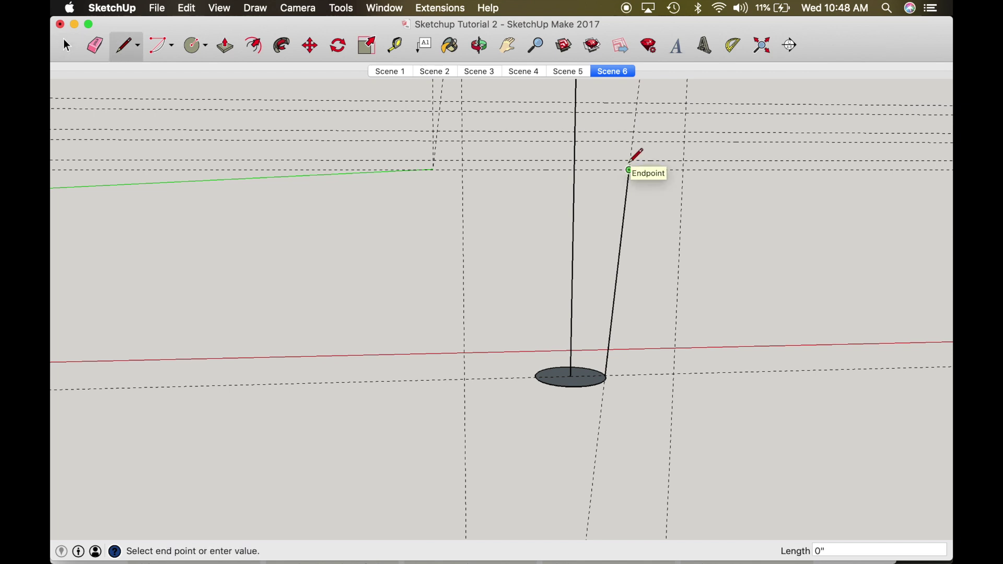
scroll(627, 192, "up", 6)
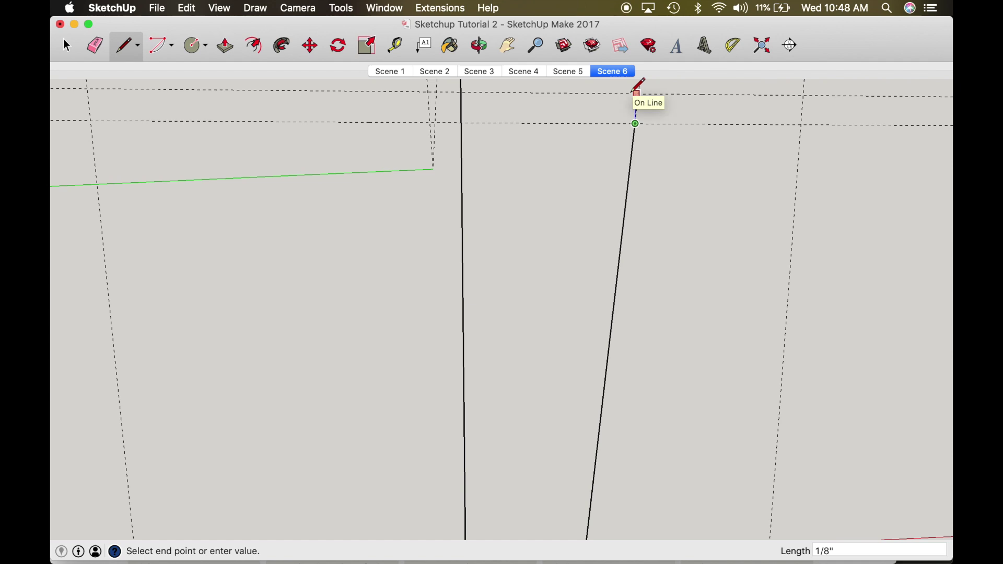
- Create a vertical guide parallel to the leg's centerline, passing through the upper endpoint of the slanted foot line
key("o")
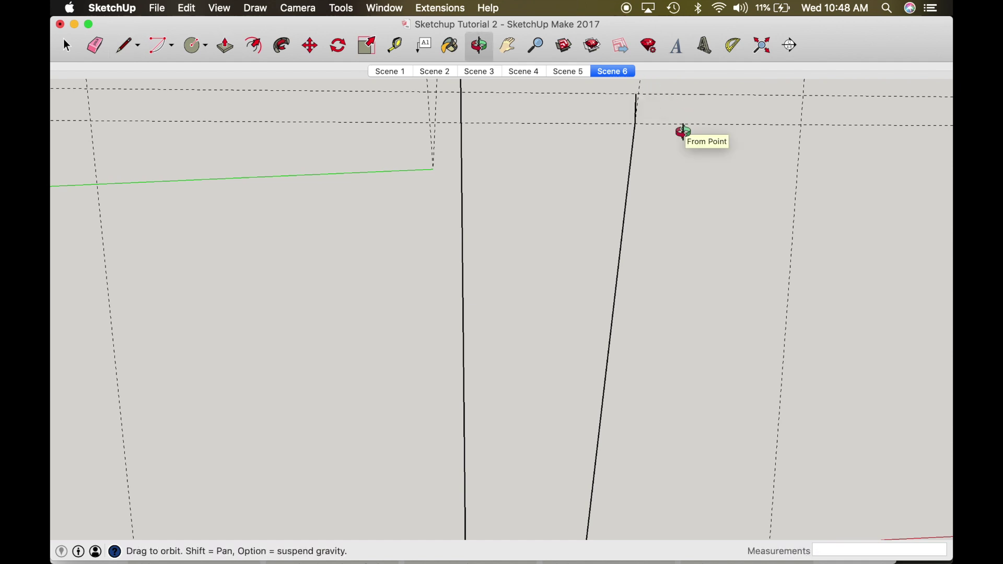
left_click_drag(682, 130, 615, 256)
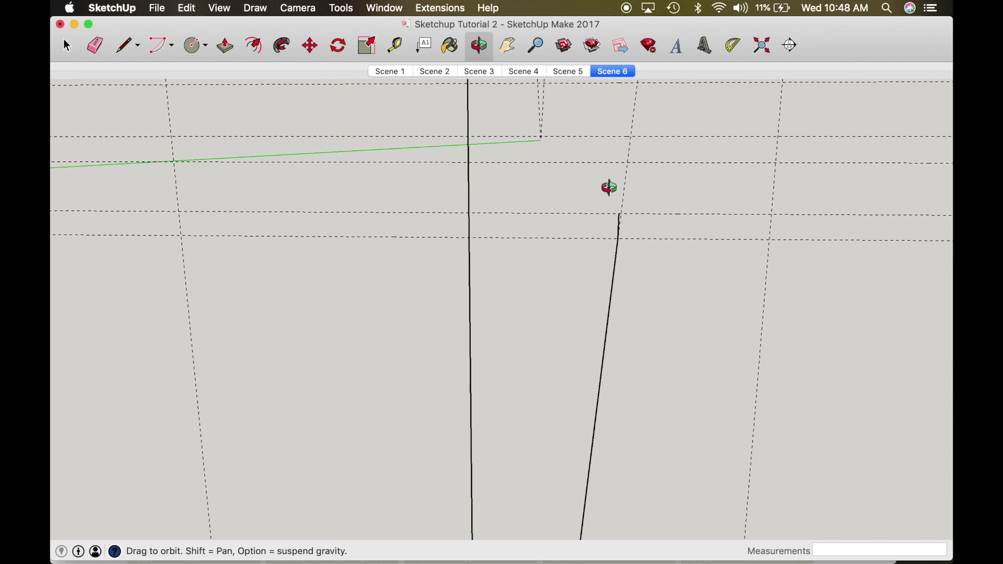
left_click_drag(609, 188, 611, 286)
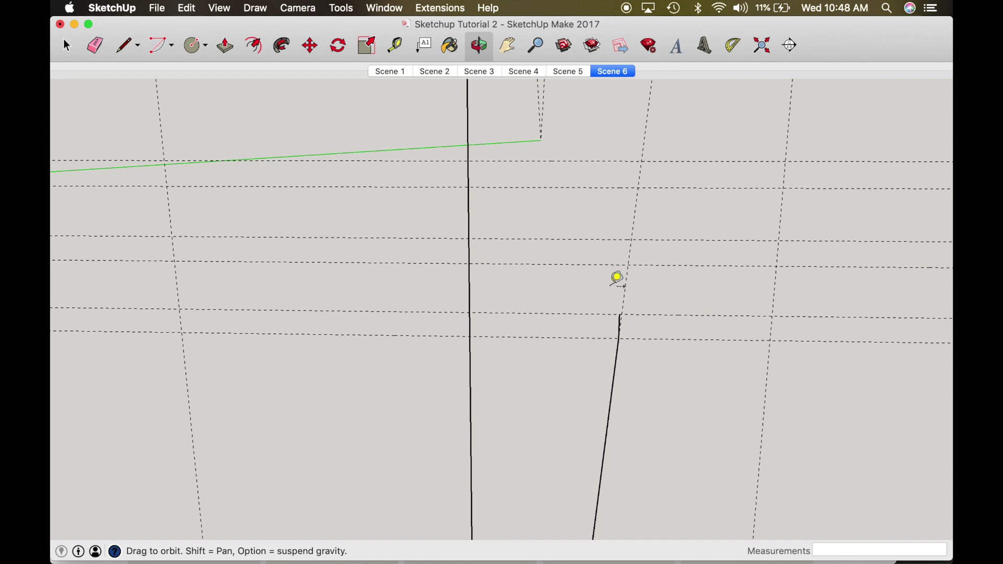
key("t")
left_click(469, 206)
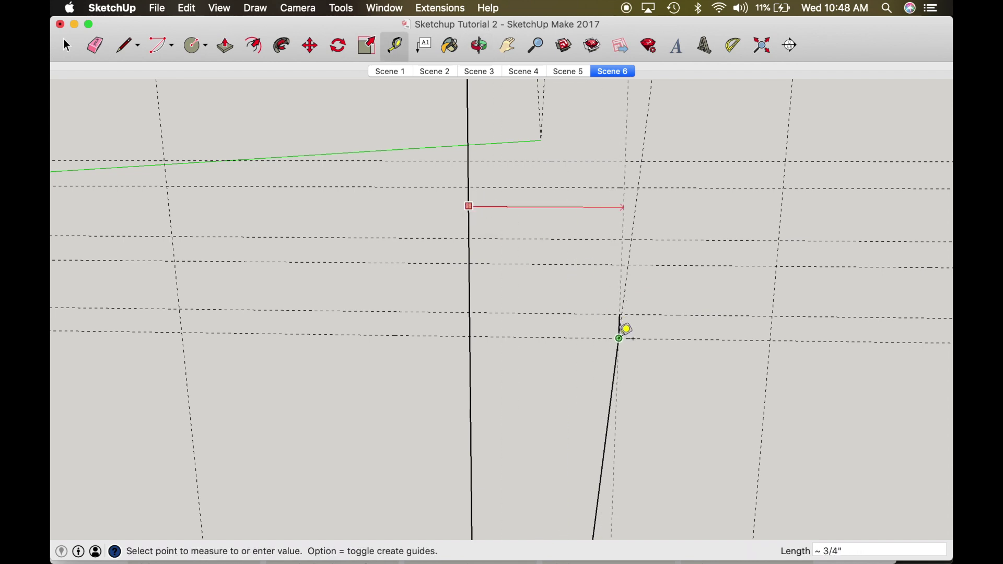
left_click(620, 338)
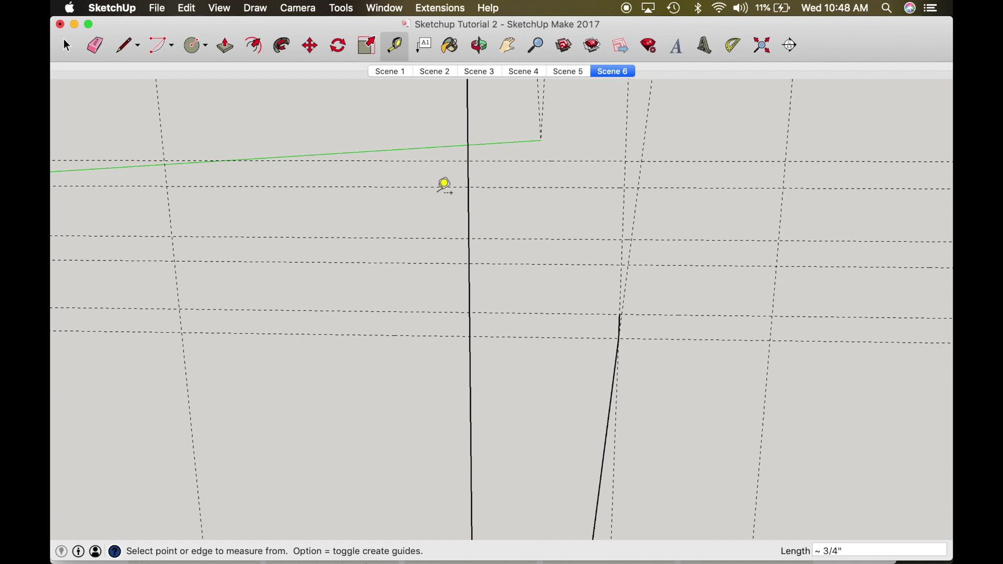
- Draw a half-circle bead with a 1/8 inch outward bulge from the short vertical line's top to the next horizontal guide
left_click(175, 51)
left_click(198, 97)
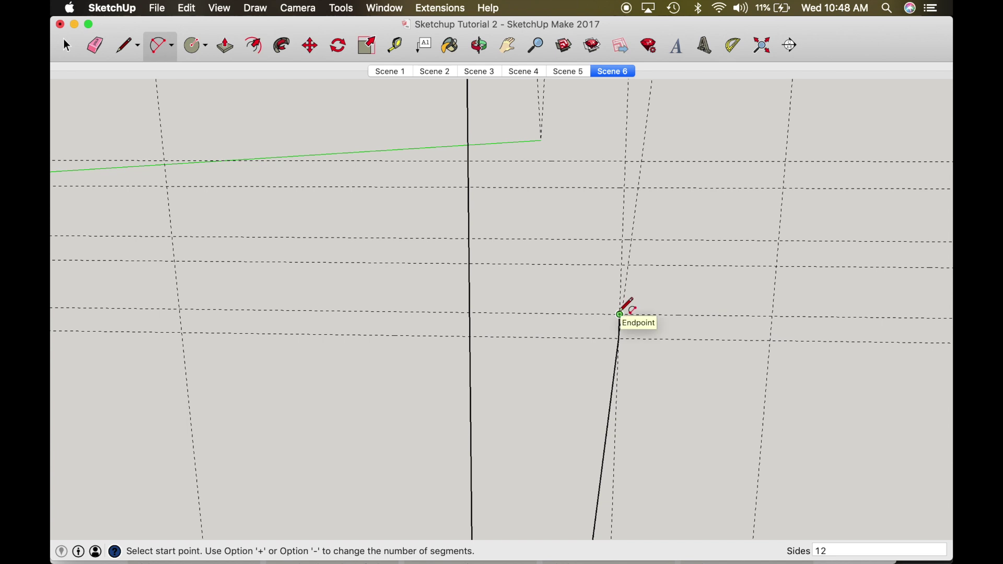
left_click(619, 314)
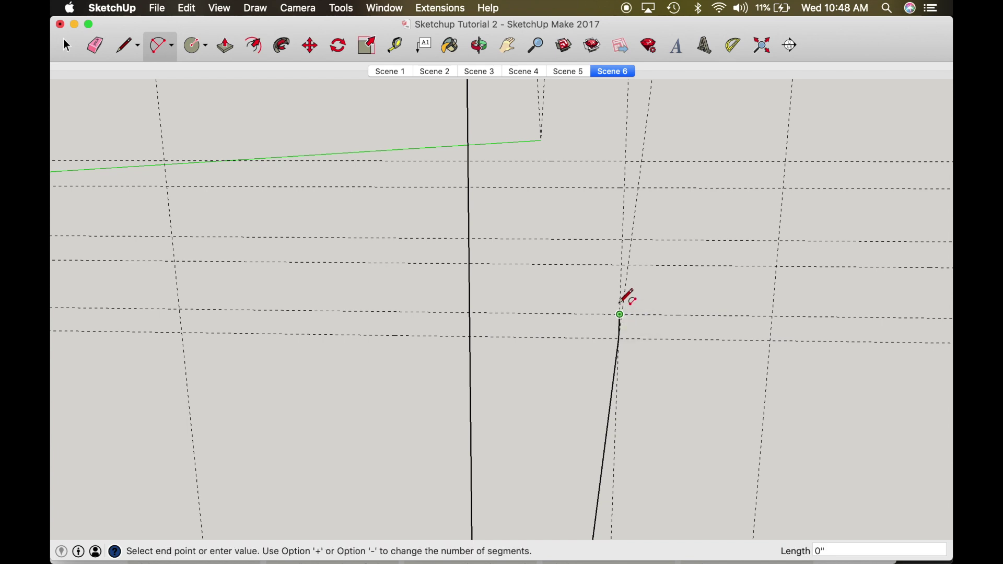
left_click(622, 264)
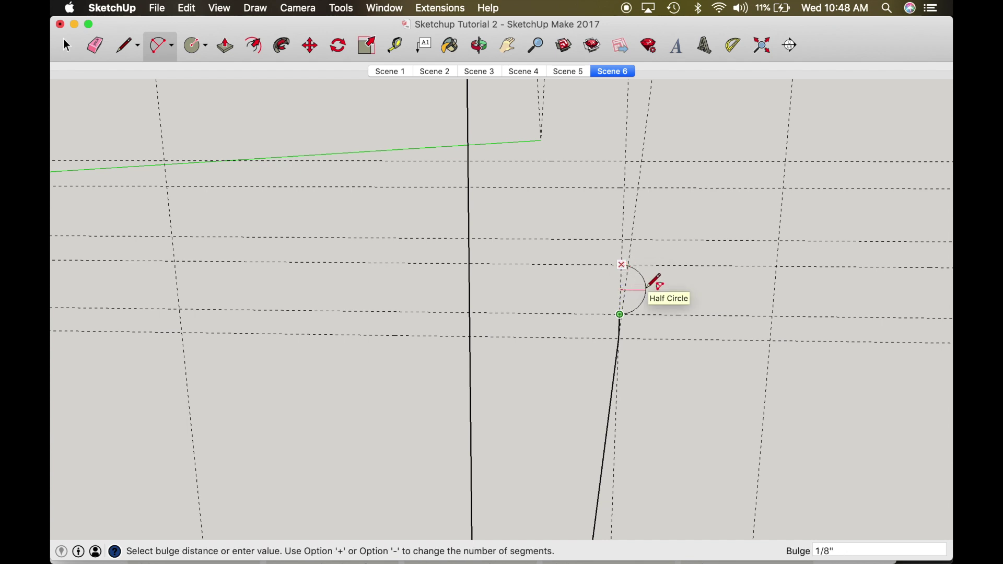
left_click(653, 283)
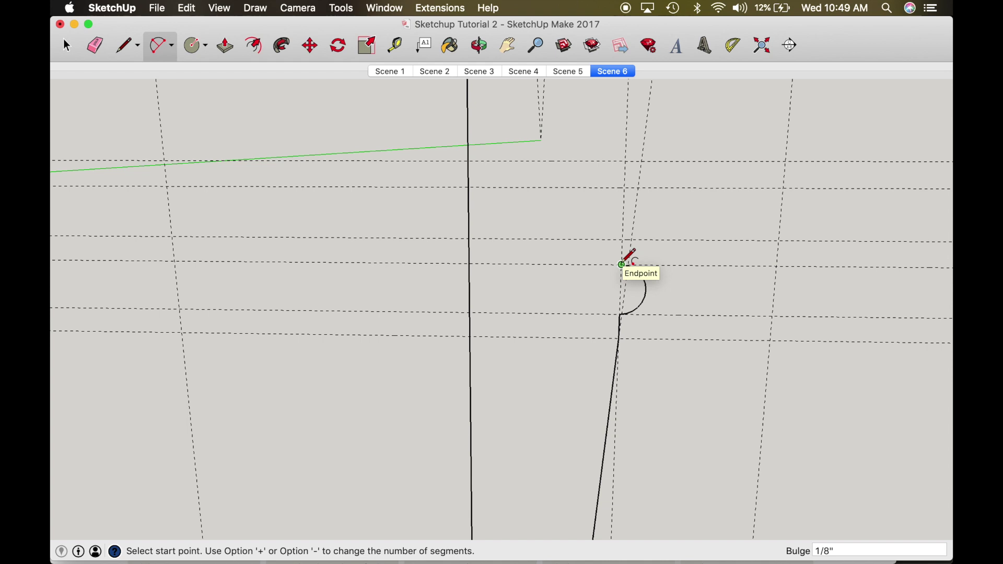
- Draw a vertical 1/8 inch line from the bead's upper endpoint to the next horizontal guide
key("l")
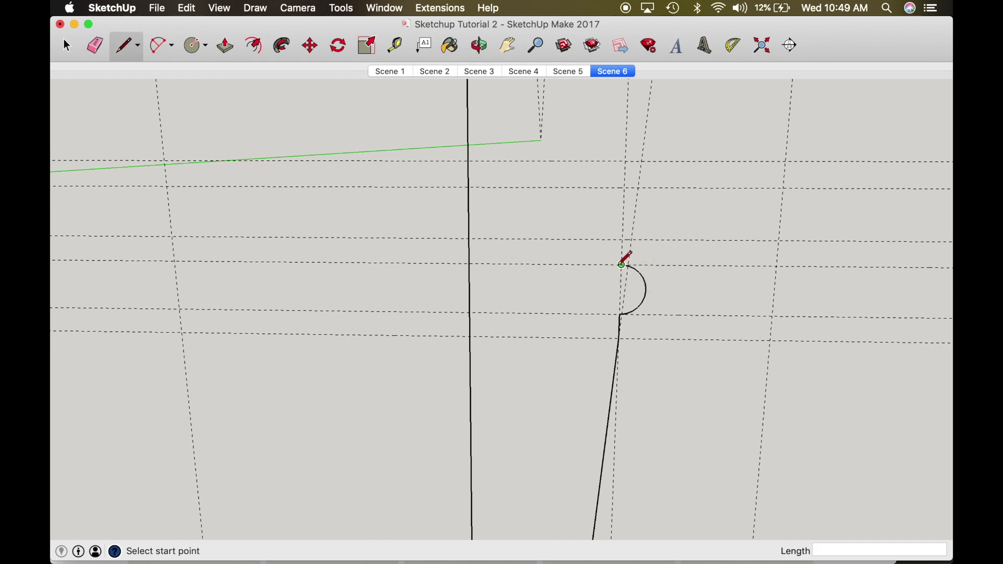
left_click(622, 264)
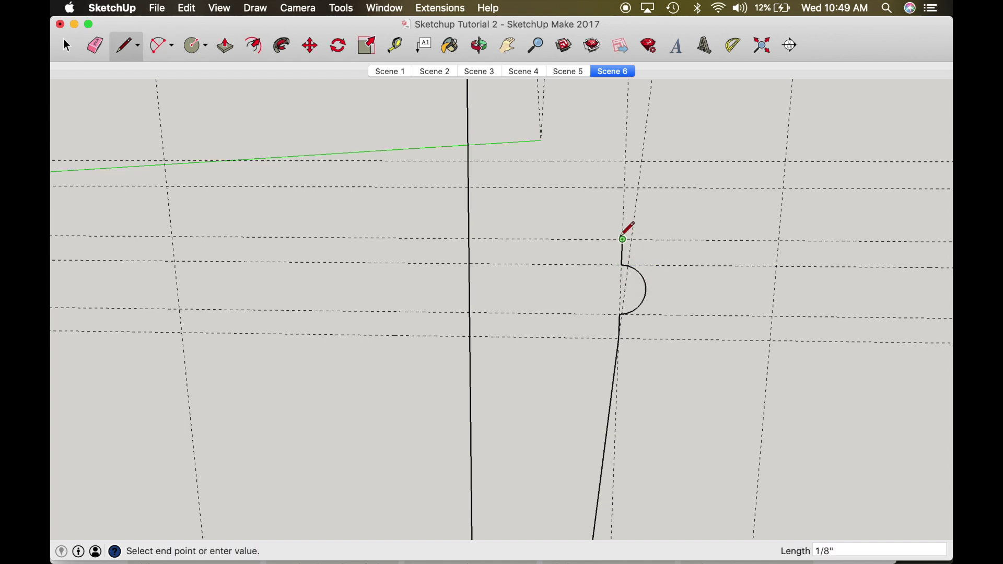
left_click(623, 241)
- Copy the half-circle bead upward so its lower endpoint sits at the top of the 1/8 inch line above it
key("space")
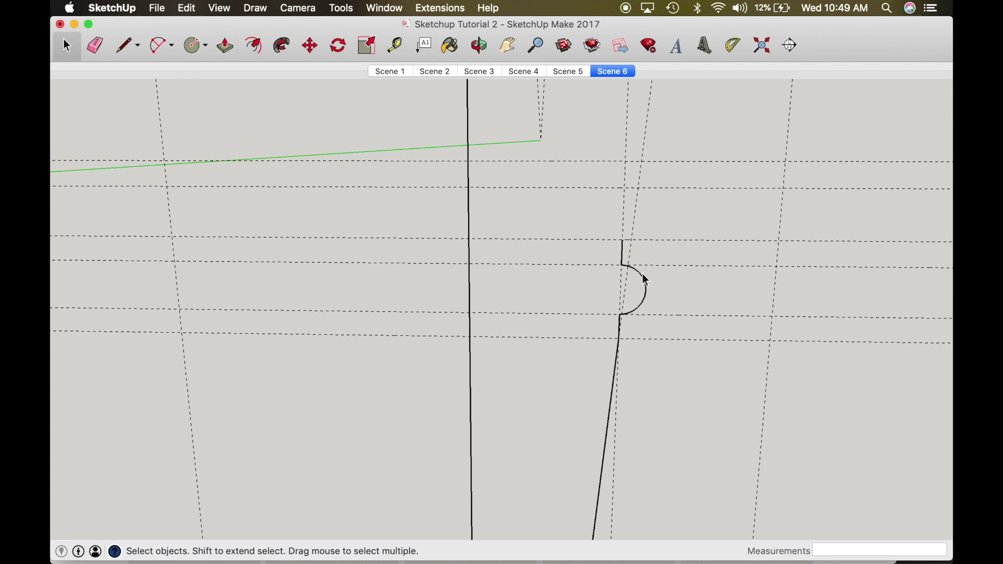
key("m")
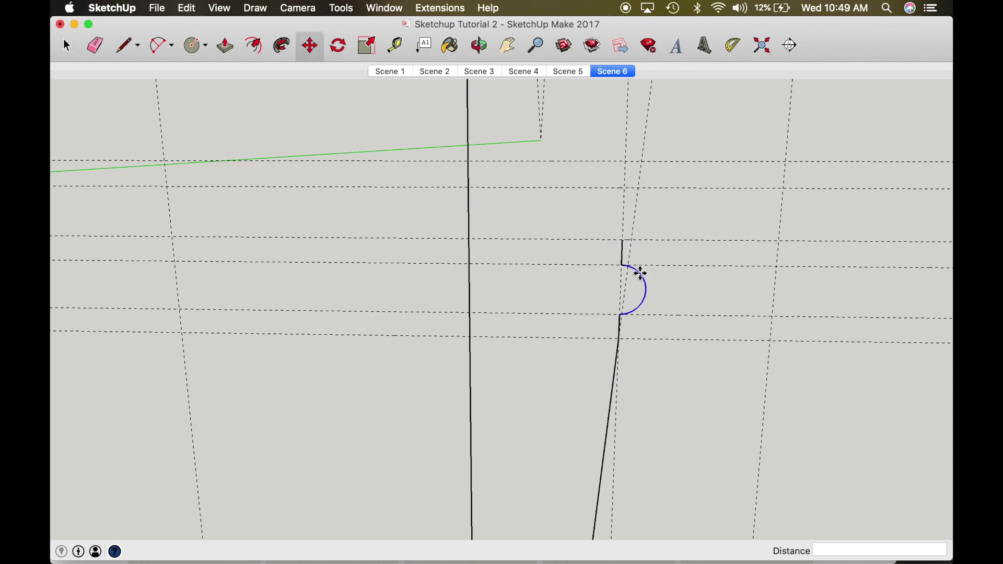
left_click(621, 316, "alt")
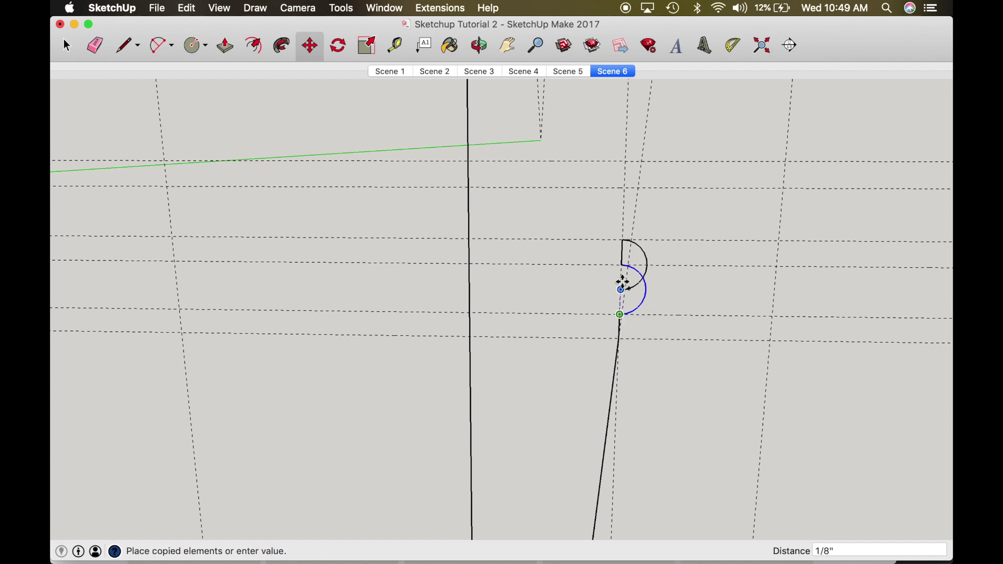
left_click(623, 239)
- Copy the short vertical line between the beads upward so it starts at the second bead's upper endpoint
key("space")
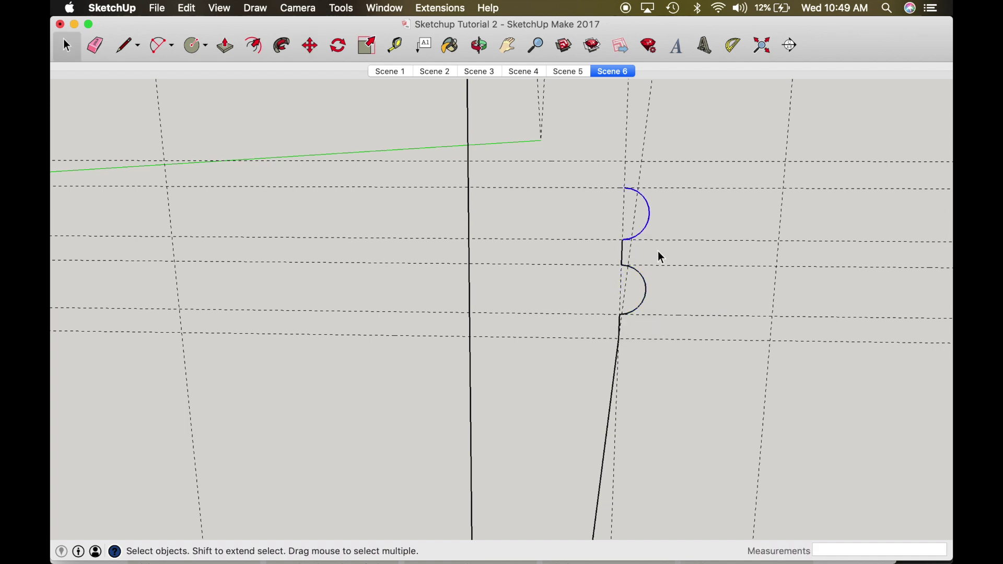
key("m")
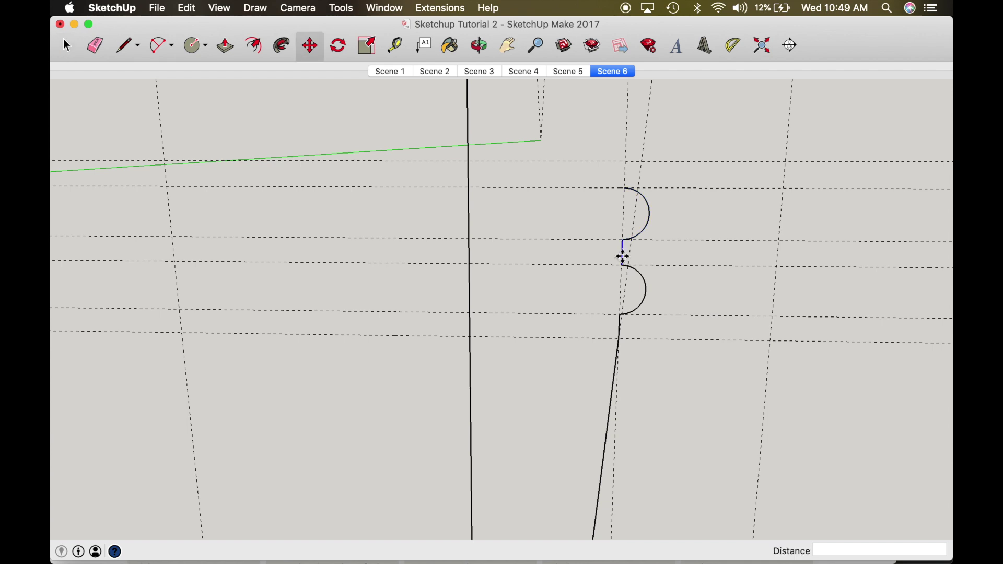
left_click(622, 265, "alt")
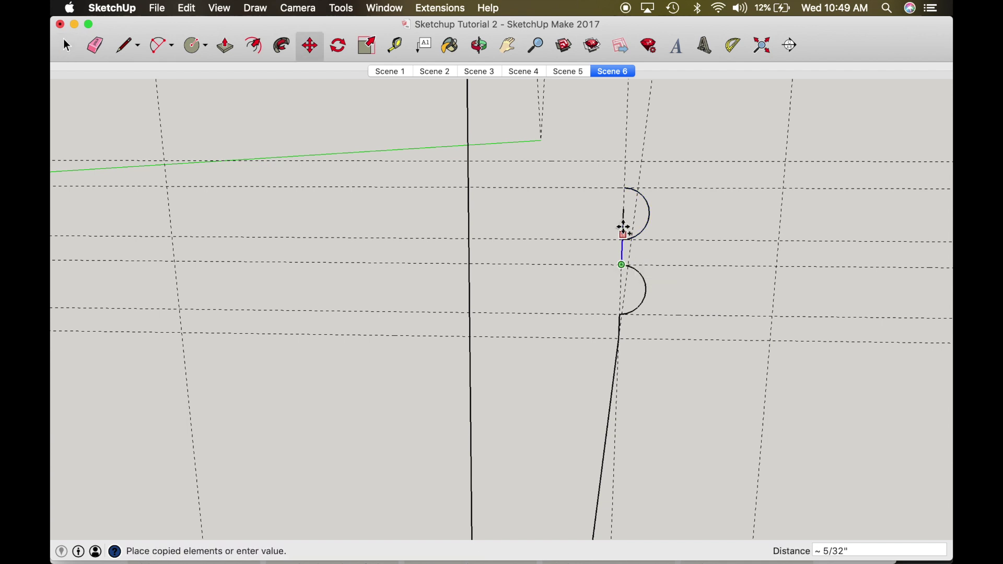
left_click(625, 188)
- Beneath the square block, place a vertical guide 0.25 inch inward from the outer vertical guide, toward the leg's centerline
key("o")
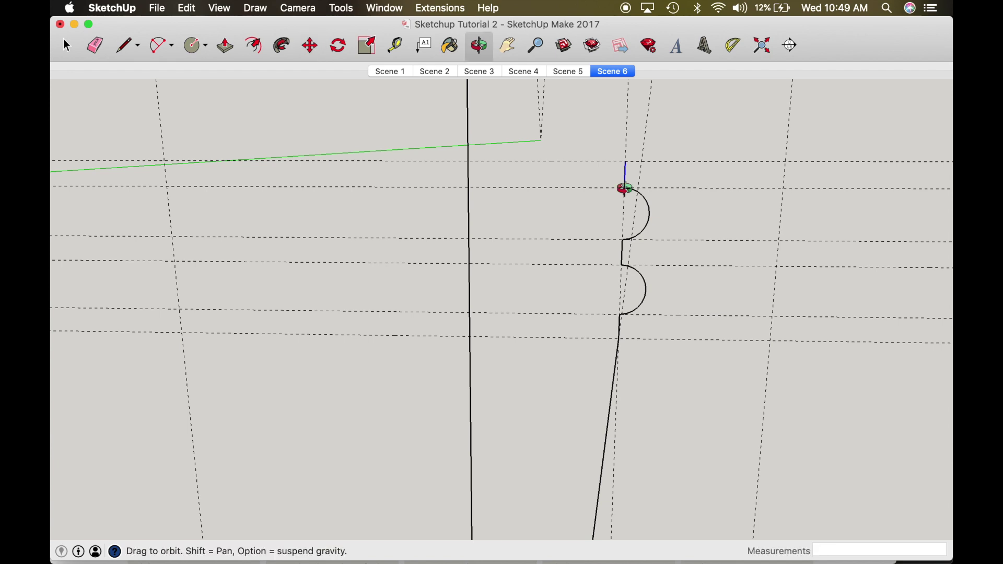
left_click_drag(625, 188, 625, 189)
key("space")
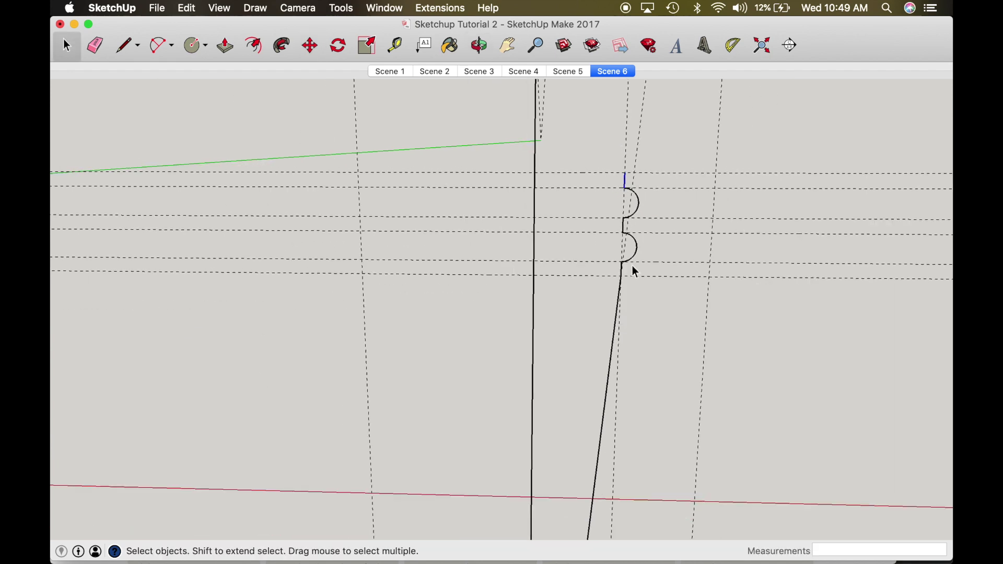
key("o")
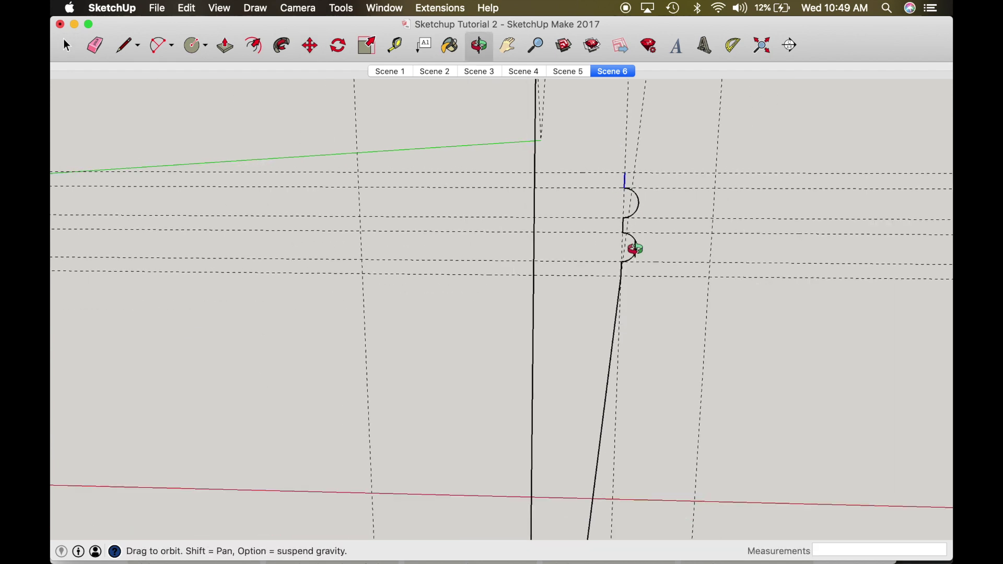
scroll(634, 249, "down", 3)
left_click_drag(634, 249, 596, 347)
left_click_drag(613, 208, 614, 171)
scroll(587, 217, "up", 6)
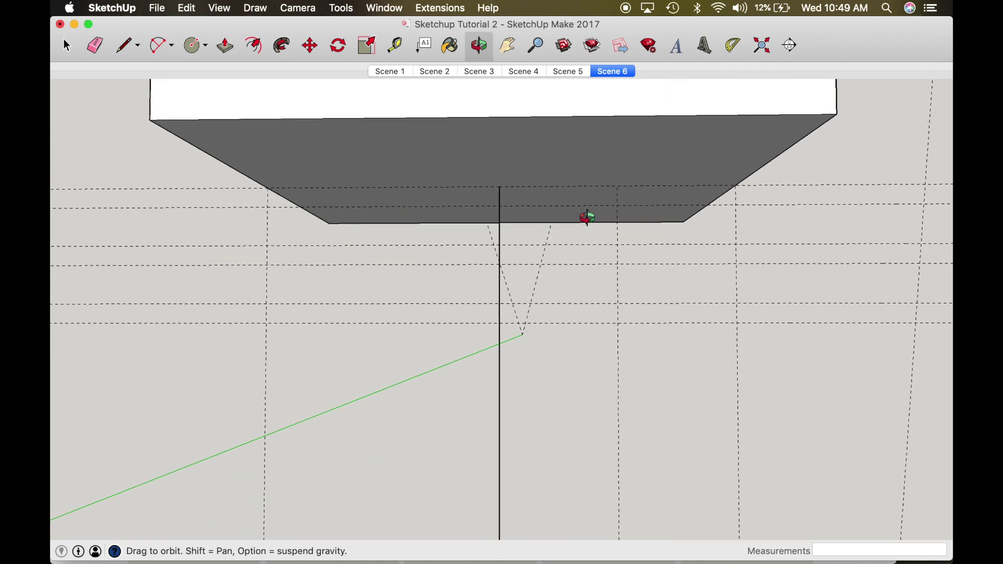
left_click_drag(572, 218, 596, 211)
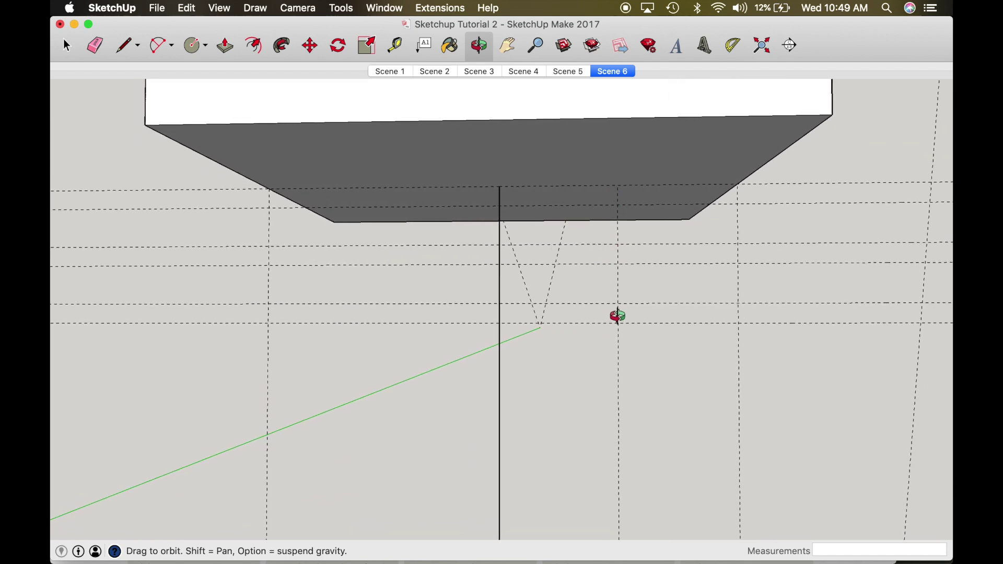
key("space")
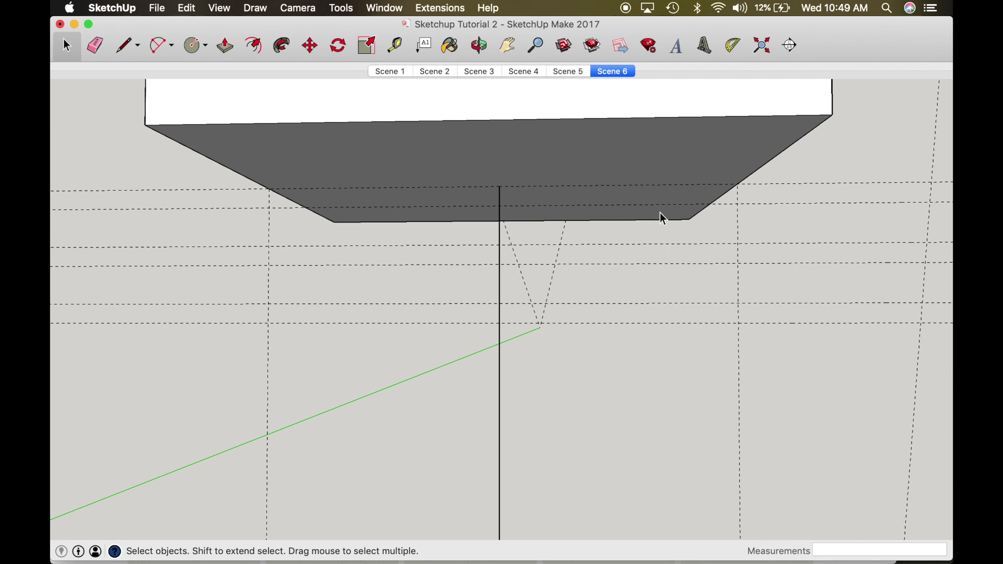
middle_click_drag(683, 214, 554, 219)
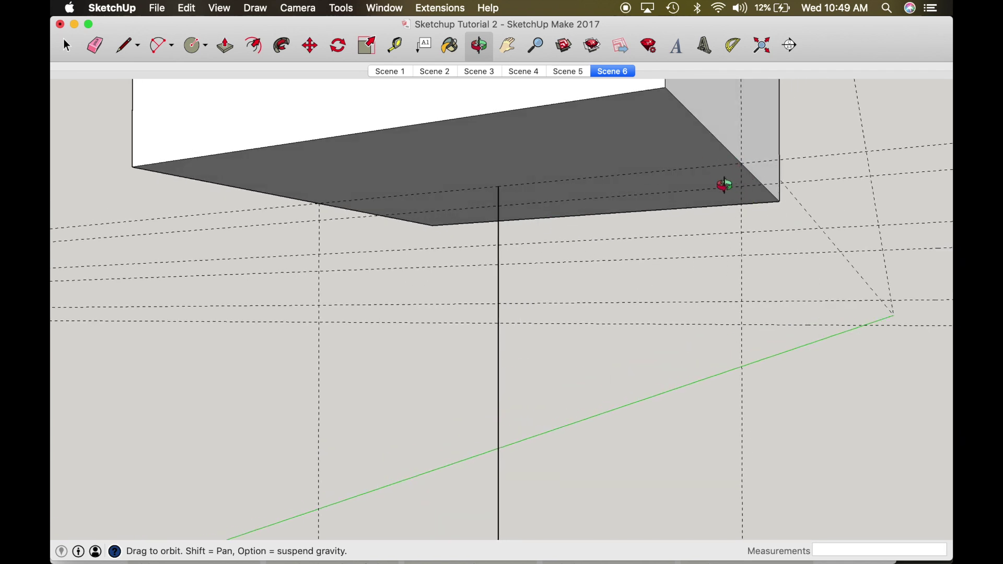
left_click_drag(714, 193, 788, 199)
key("t")
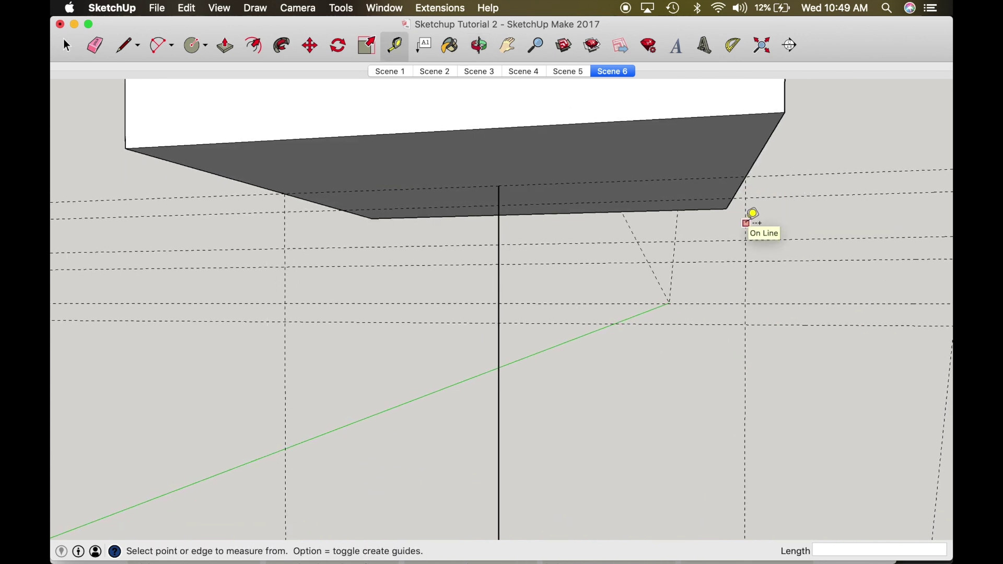
left_click(745, 222)
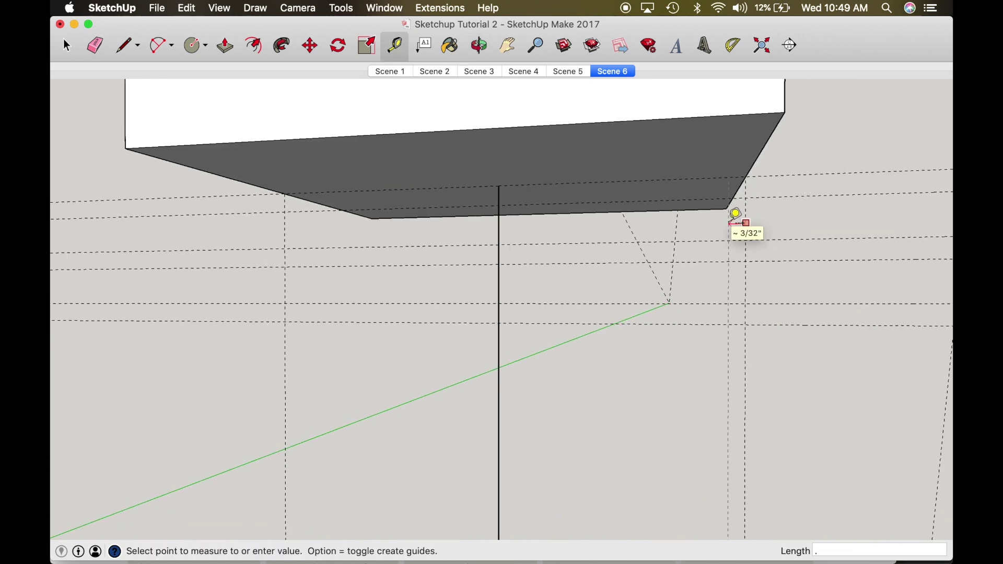
left_click(743, 223)
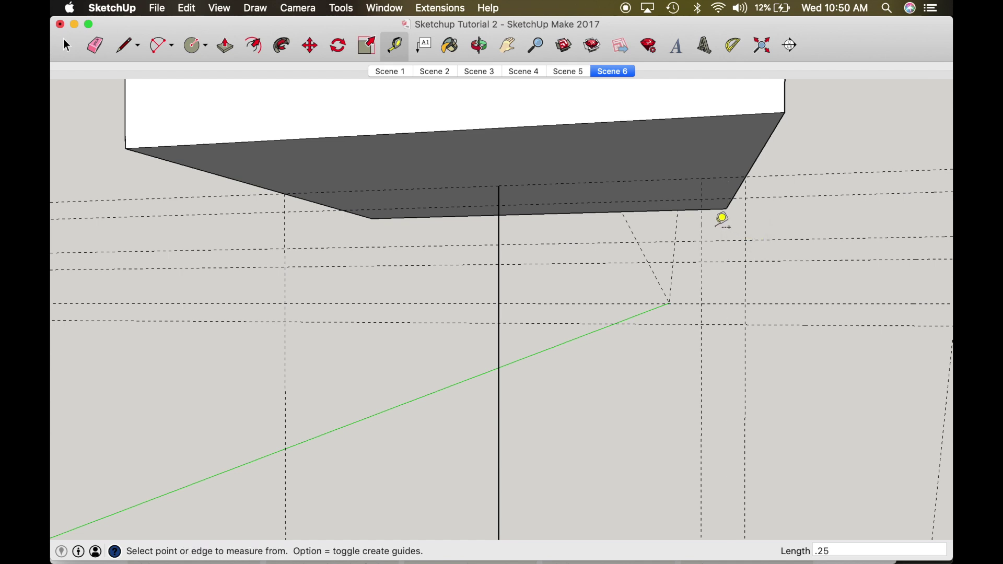
- Delete the outer vertical guide beneath the square block, keeping the guide offset 0.25 inch inward from it
key("o")
left_click_drag(708, 203, 650, 205)
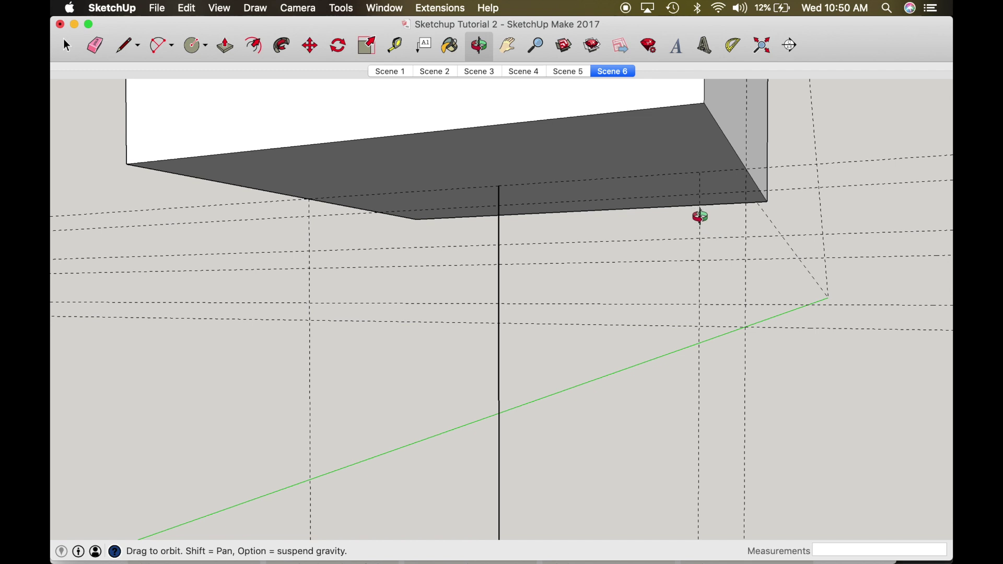
key("space")
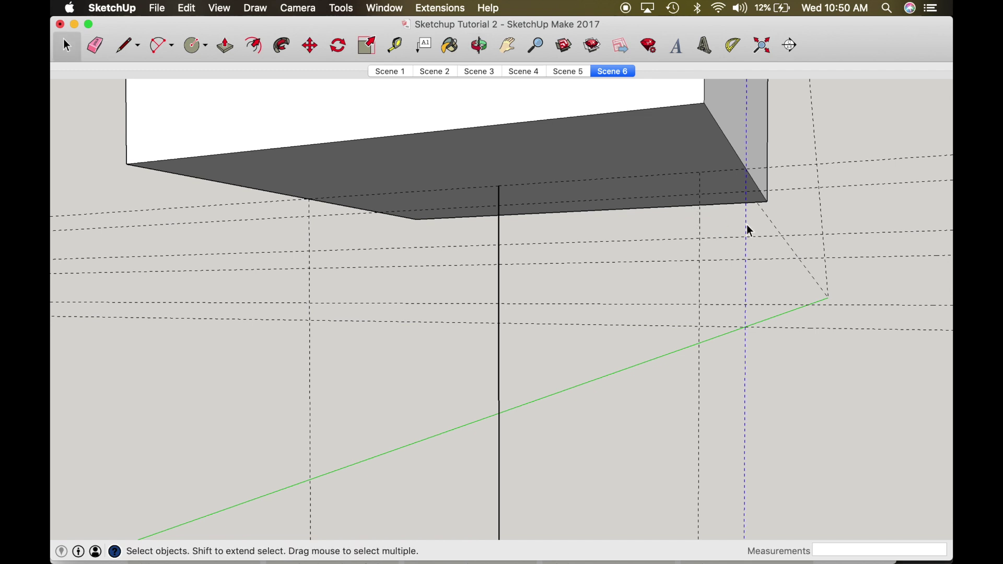
key("o")
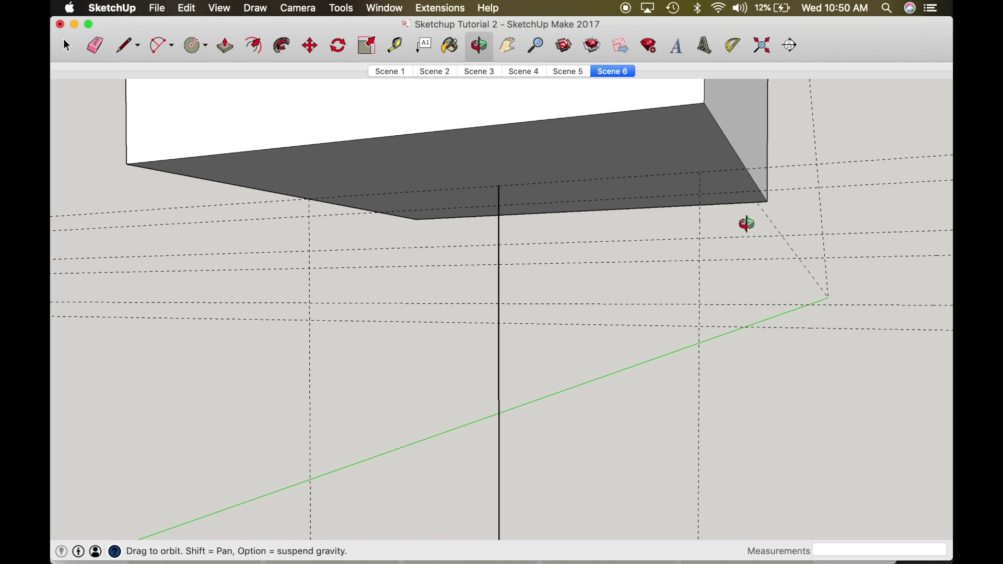
- Copy the whole lower bead profile, both half-circles and three short lines, placing its top endpoint where the inward vertical guide meets the guide under the block
key("super+3")
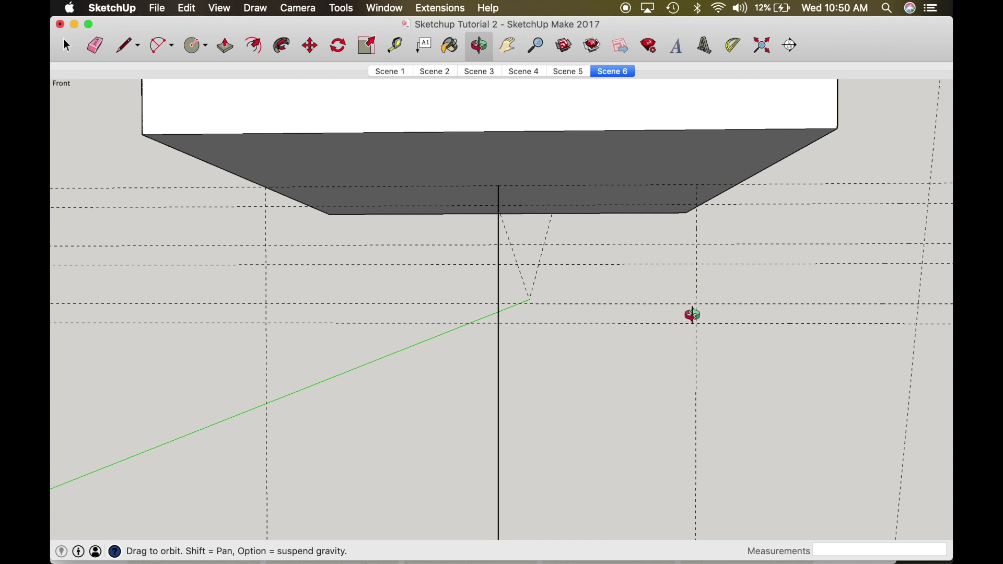
left_click_drag(689, 313, 690, 314)
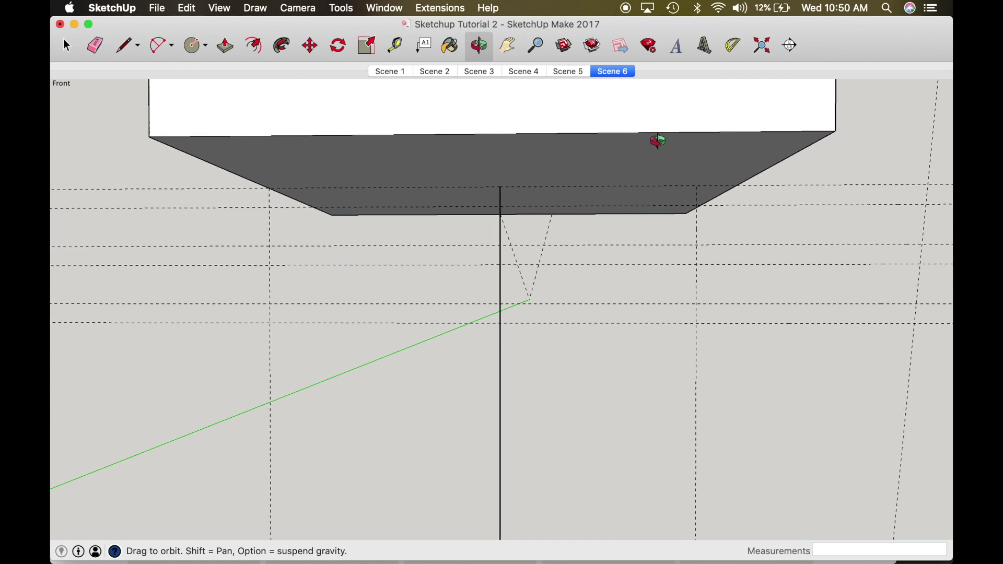
scroll(655, 141, "down", 10)
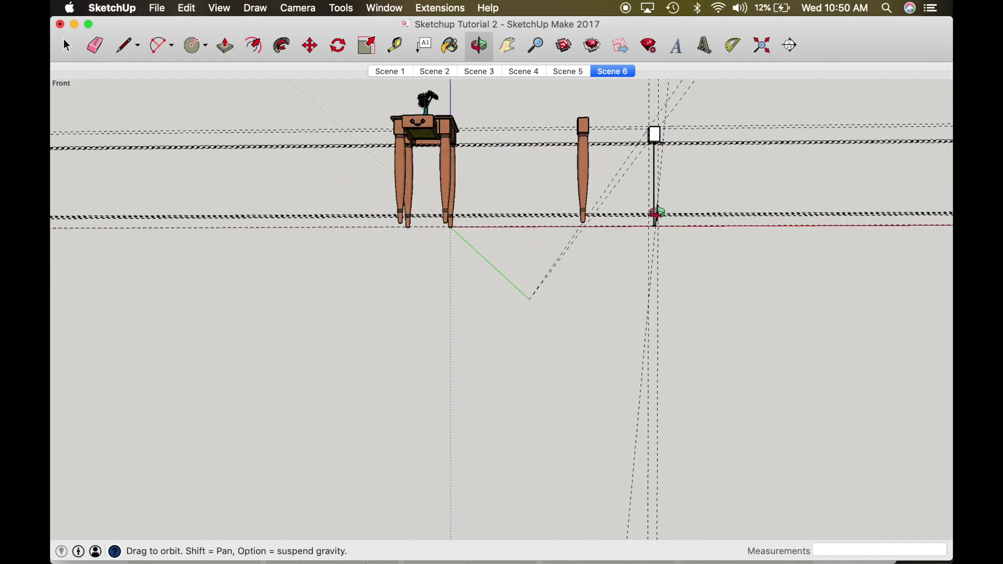
scroll(658, 214, "up", 10)
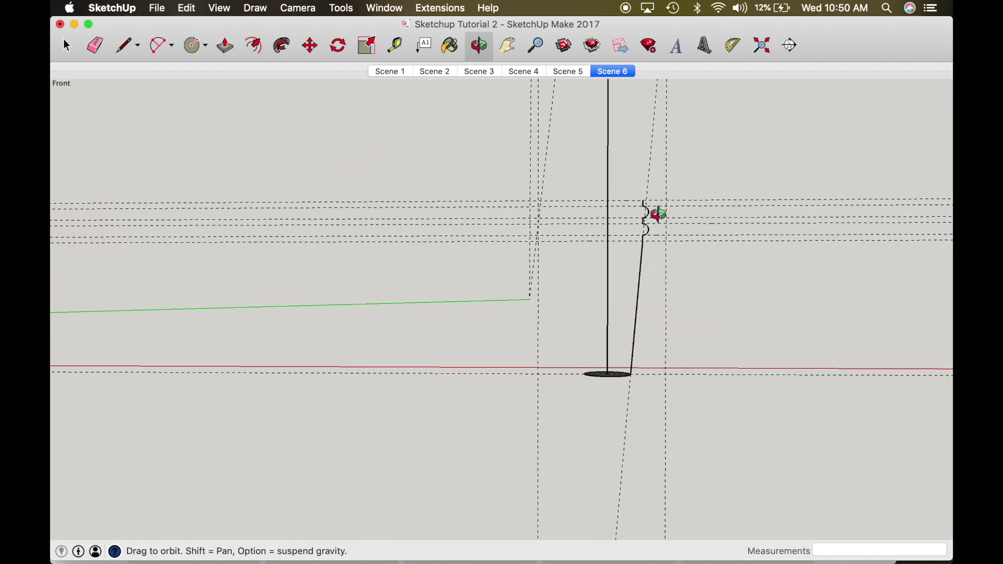
scroll(644, 239, "up", 5)
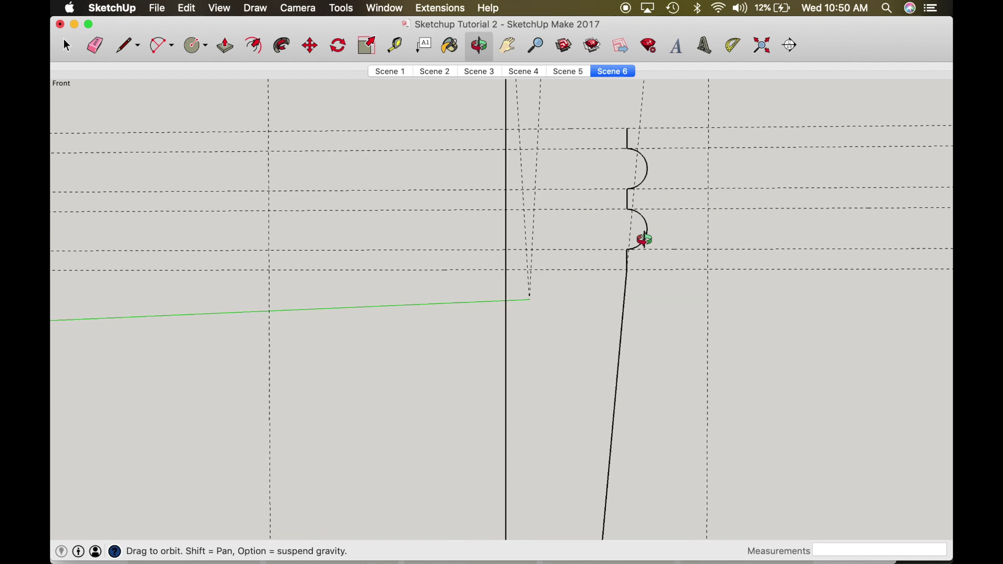
key("space")
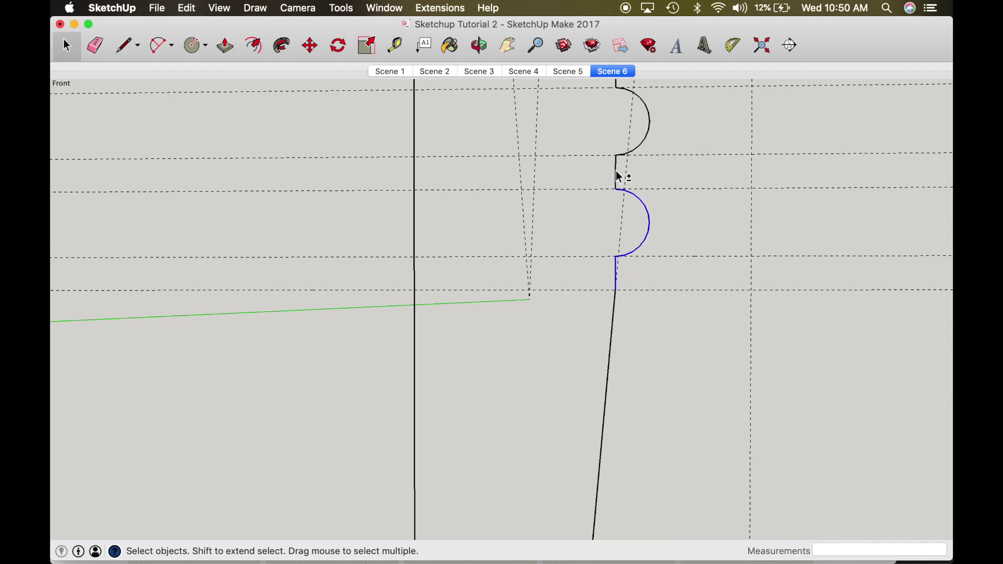
left_click(634, 150, "shift")
key("o")
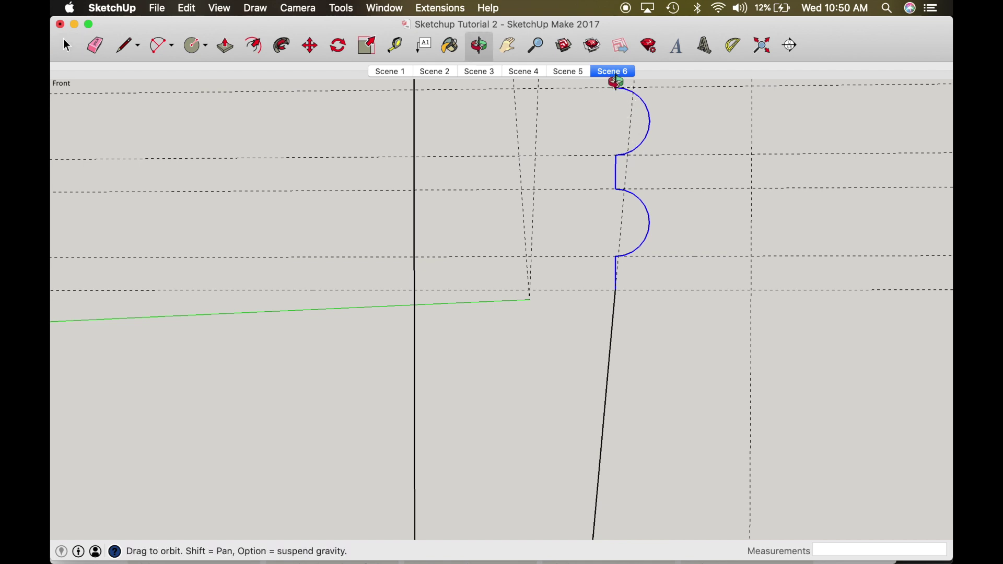
left_click_drag(615, 84, 614, 126)
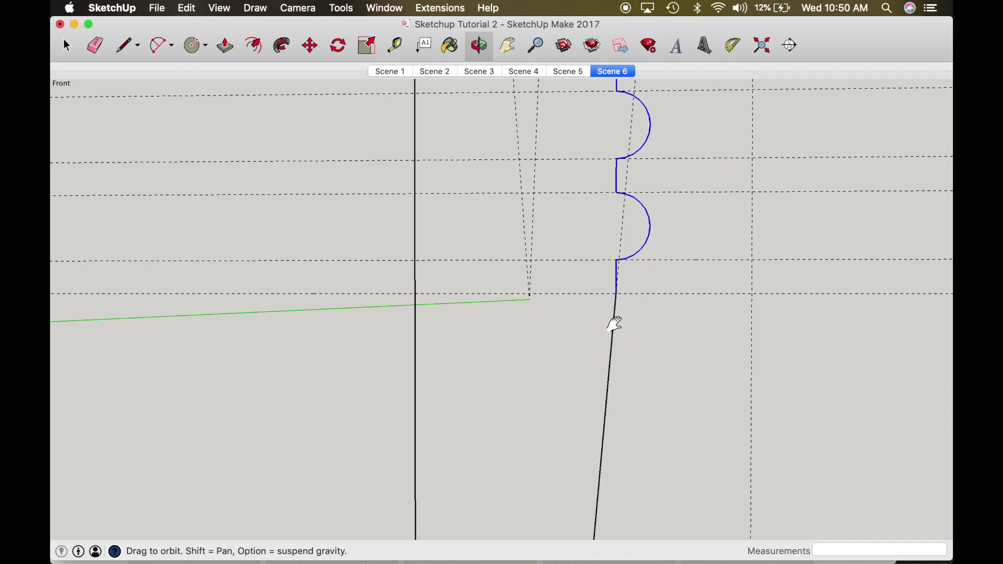
left_click_drag(614, 325, 604, 407, "shift")
key("m")
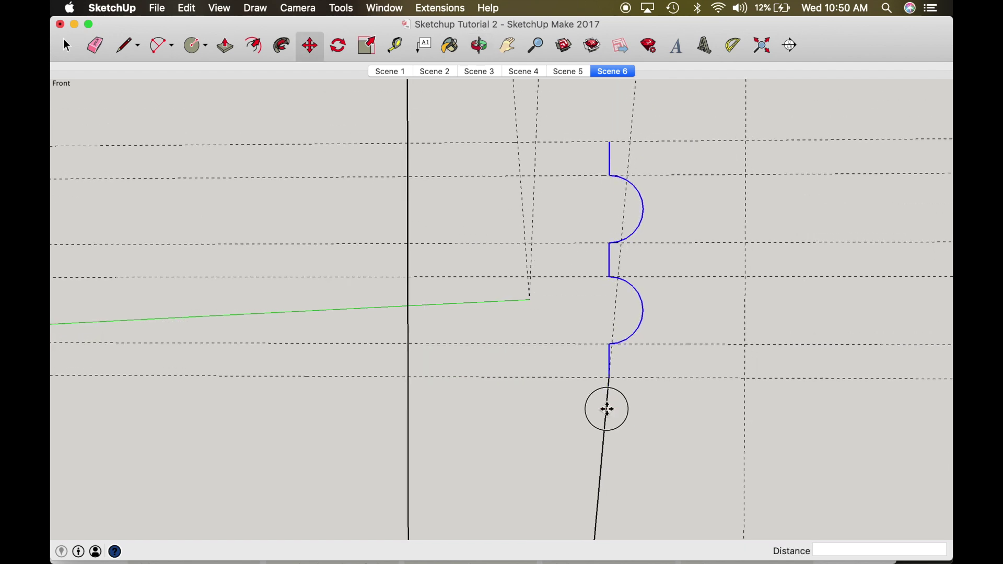
left_click(611, 142, "alt")
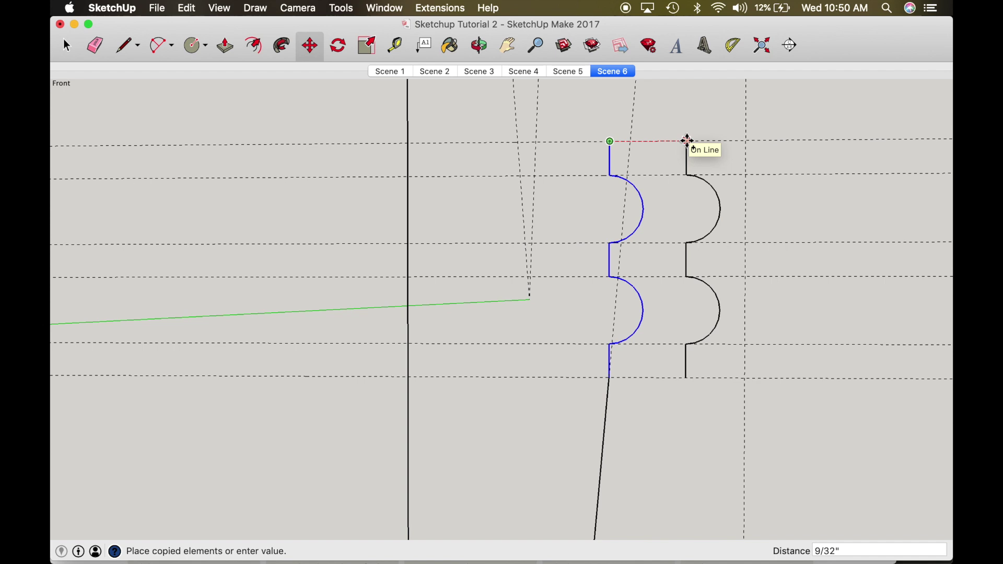
key("o")
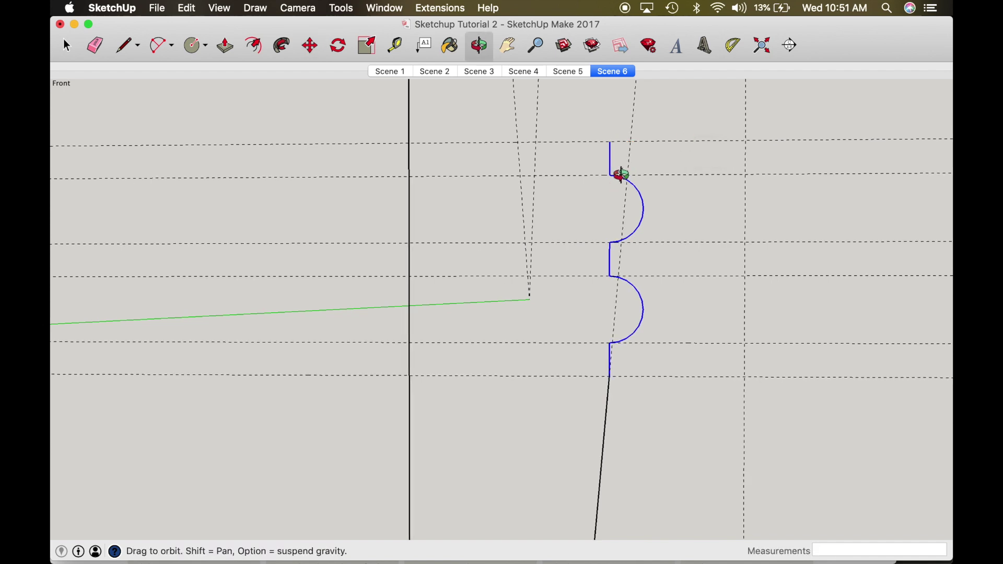
left_click_drag(620, 172, 604, 405)
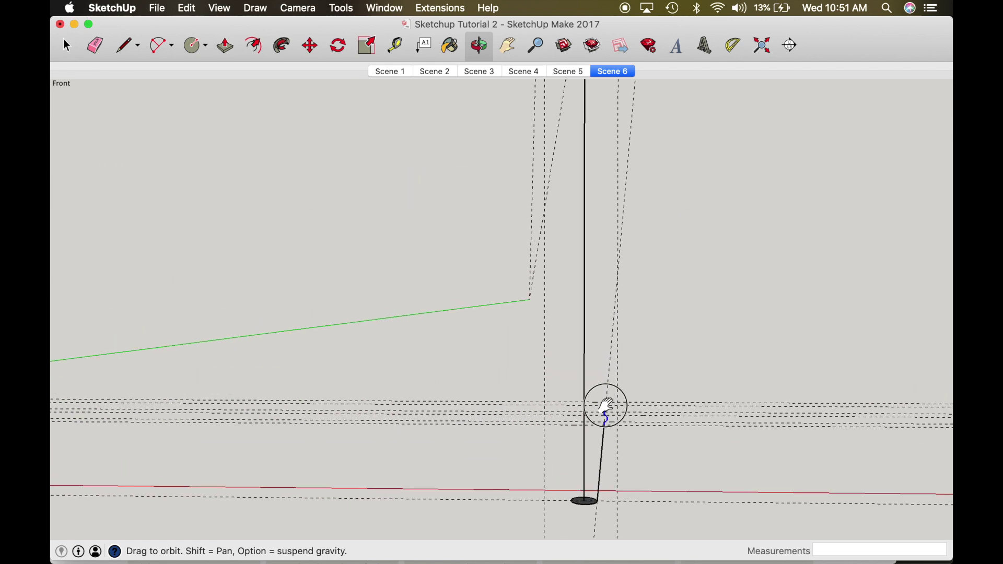
left_click_drag(622, 135, 632, 412)
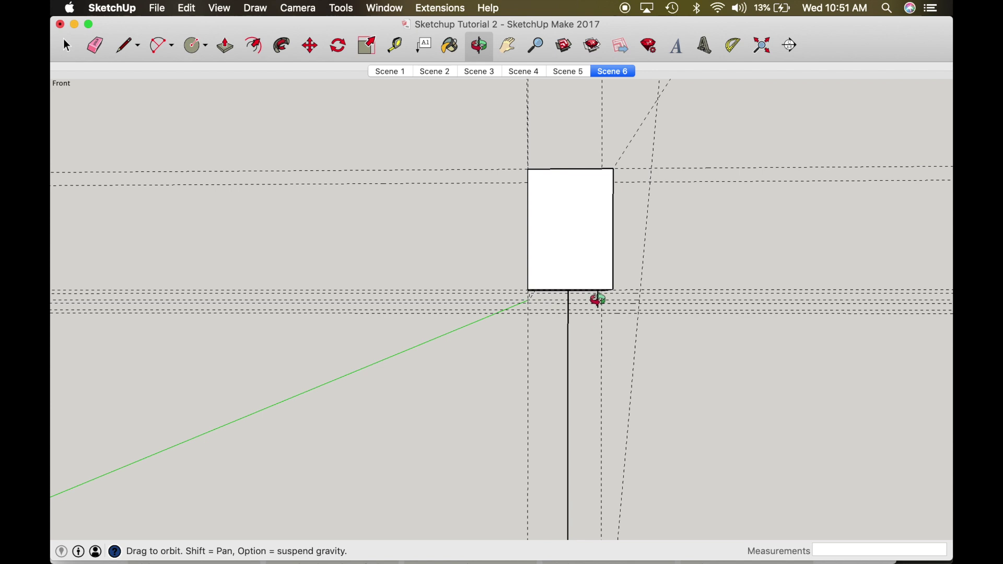
left_click_drag(597, 298, 610, 218)
scroll(600, 293, "up", 10)
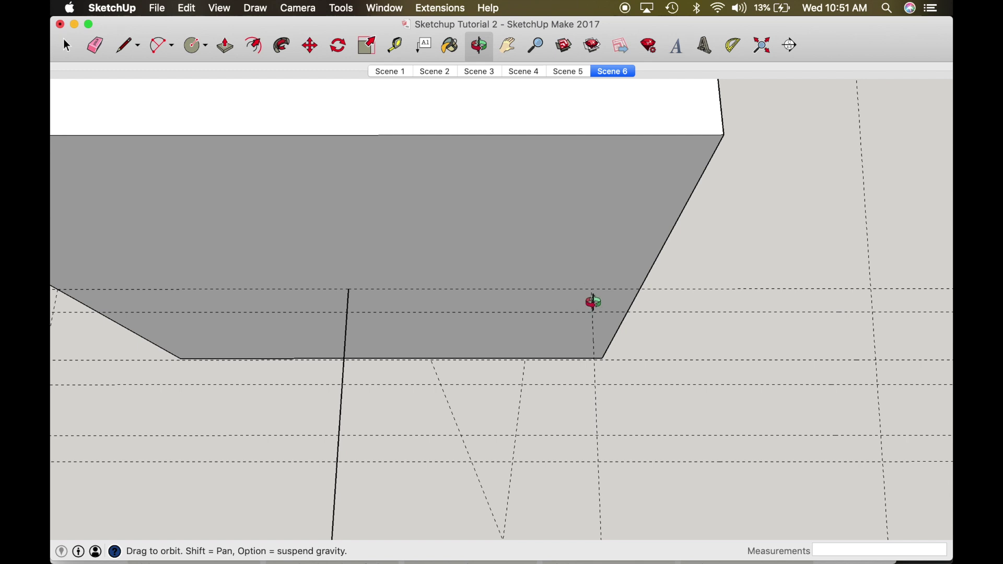
key("super+v")
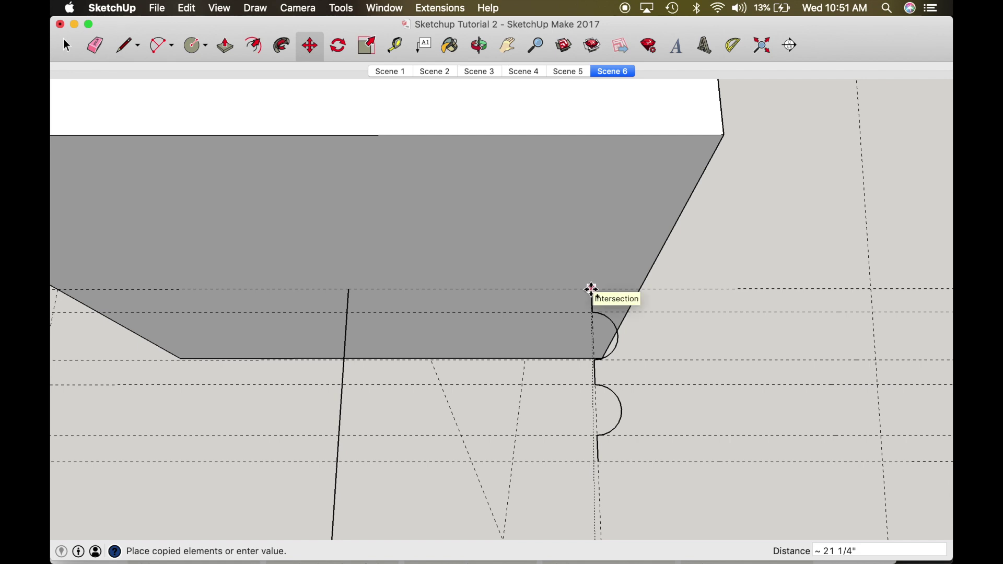
left_click(592, 290)
- Draw a 2 Point Arc from the upper bead profile's lower endpoint to the lower bead profile's upper endpoint, bulging outward 1/4 inch
key("o")
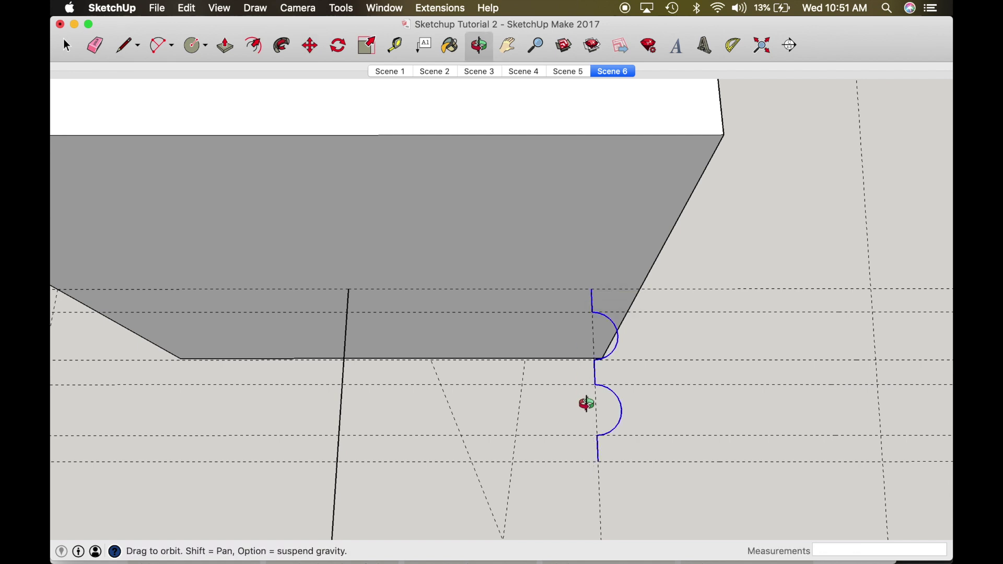
left_click_drag(589, 402, 611, 227)
scroll(622, 139, "down", 10)
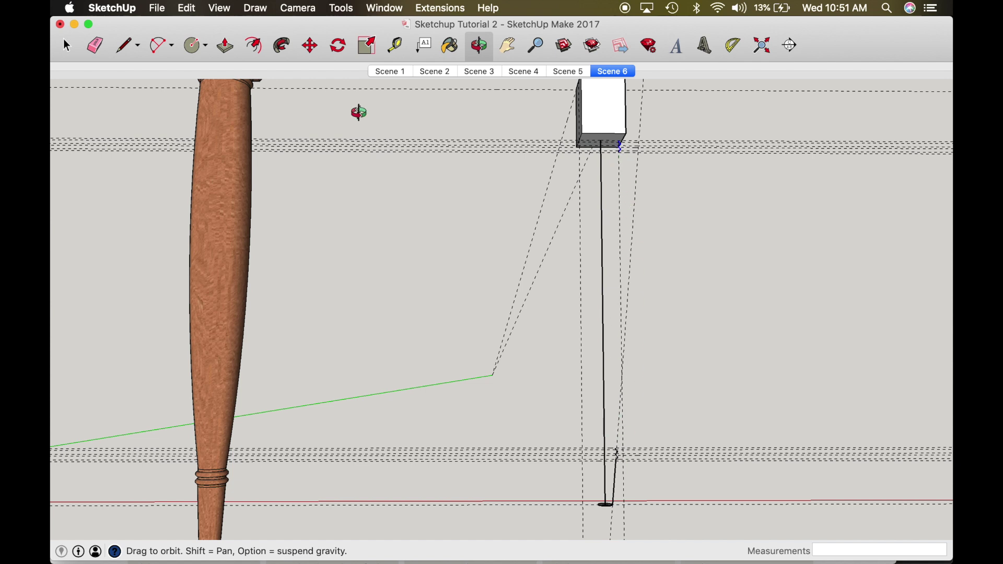
left_click(162, 47)
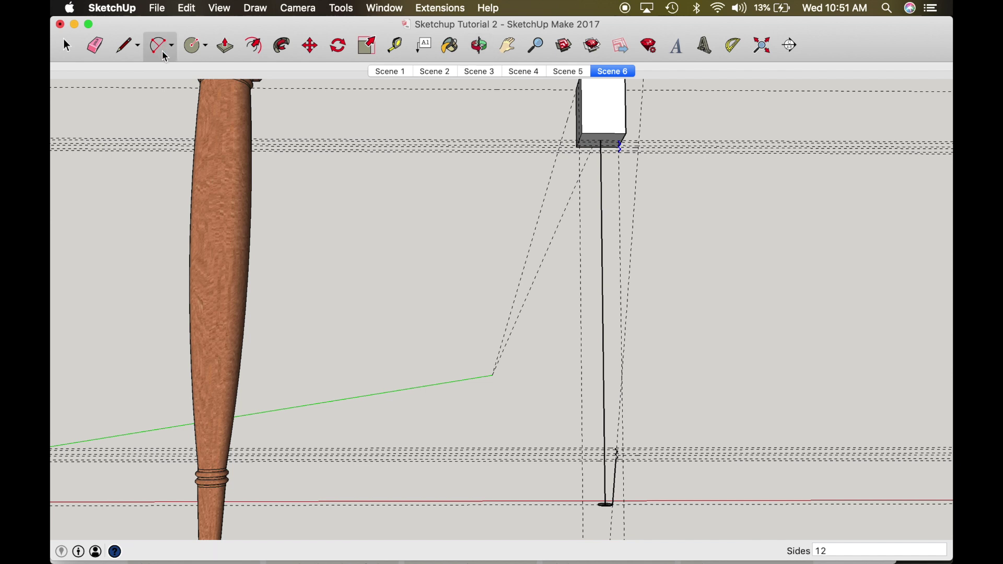
left_click(172, 47)
left_click(206, 94)
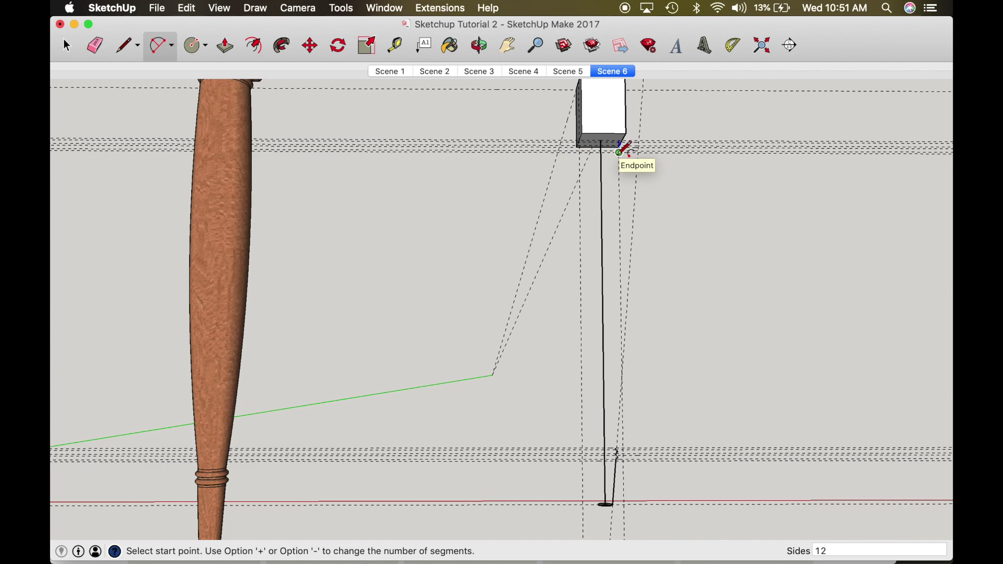
scroll(626, 152, "up", 5)
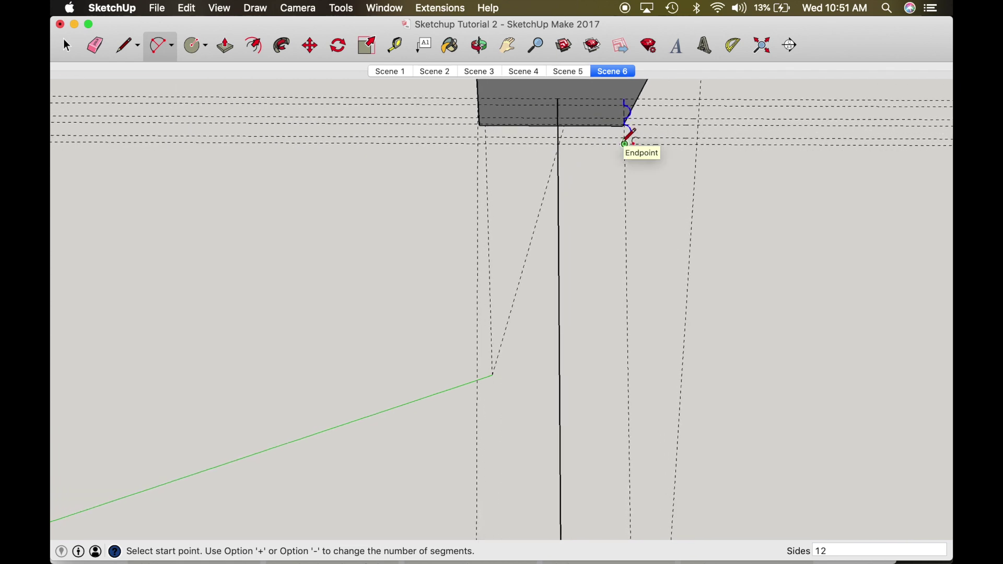
left_click(625, 144)
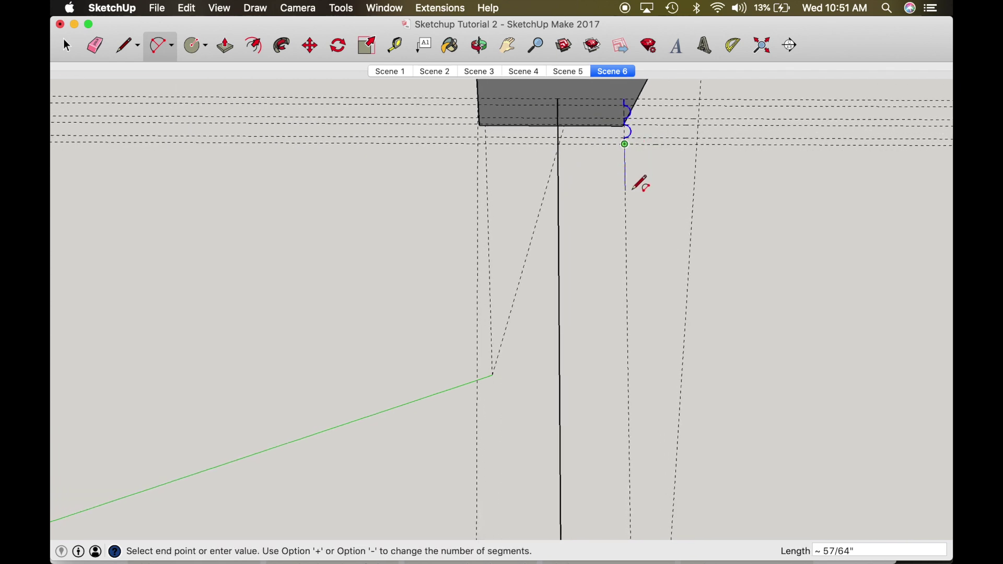
scroll(631, 197, "down", 3)
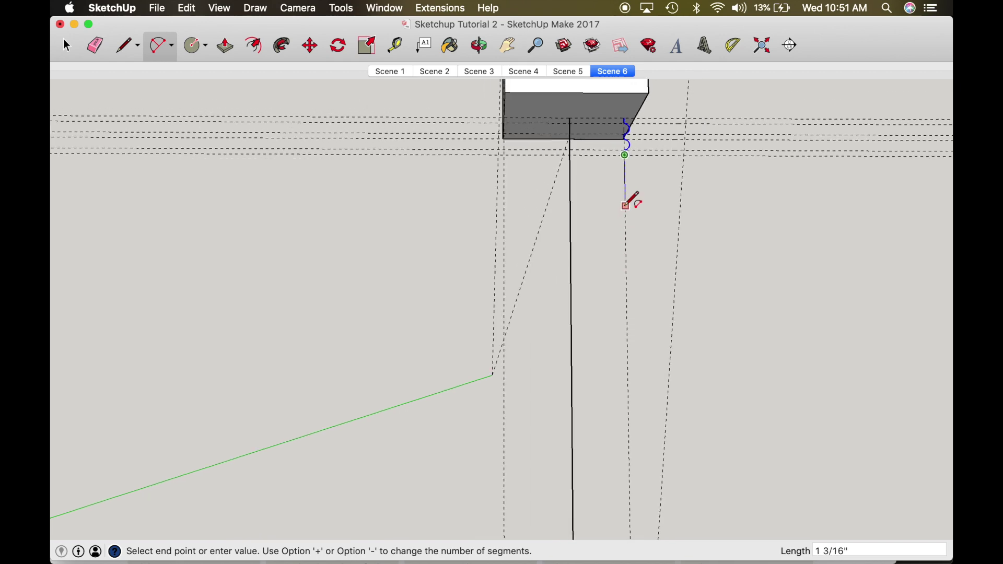
scroll(626, 205, "down", 5)
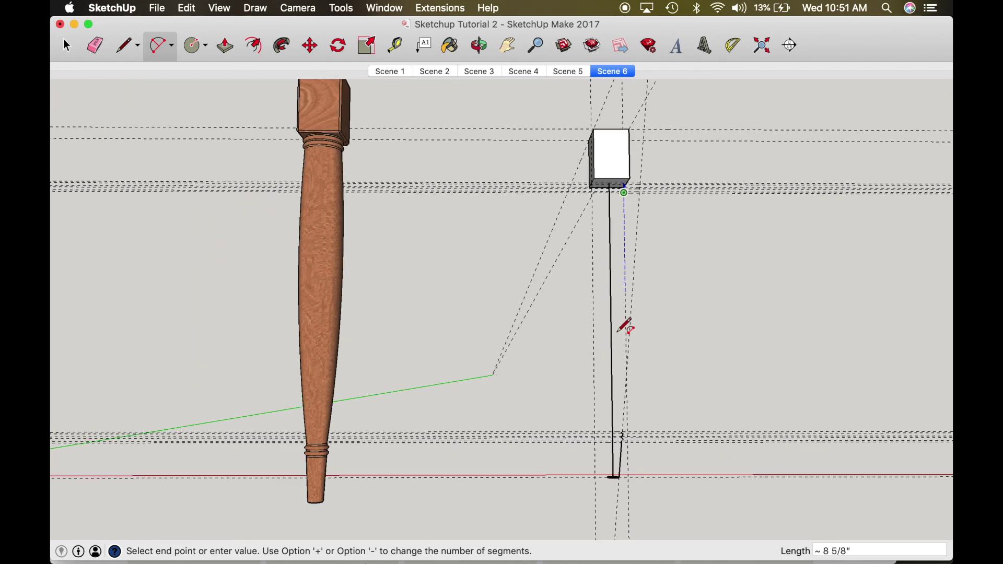
scroll(625, 439, "up", 3)
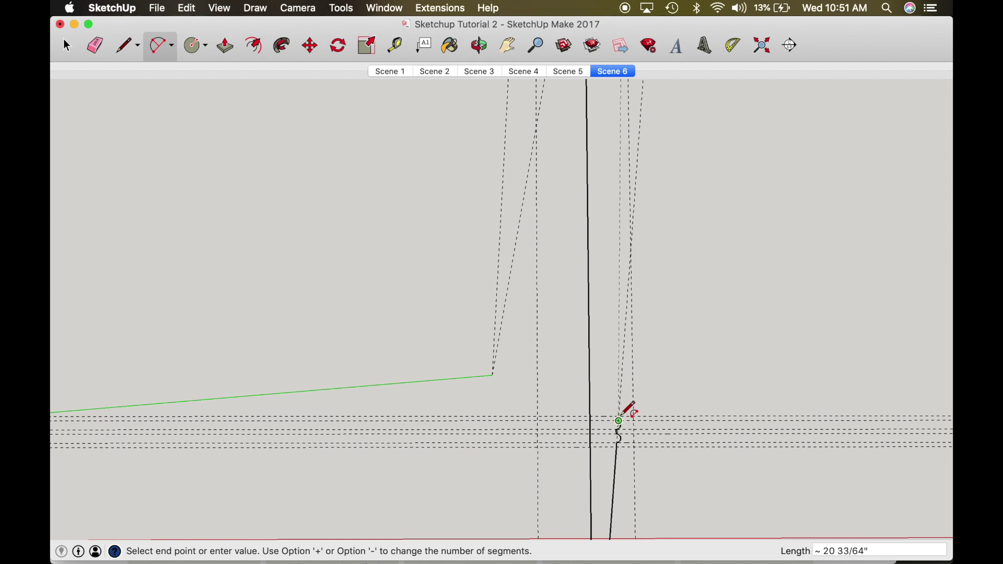
scroll(616, 417, "up", 3)
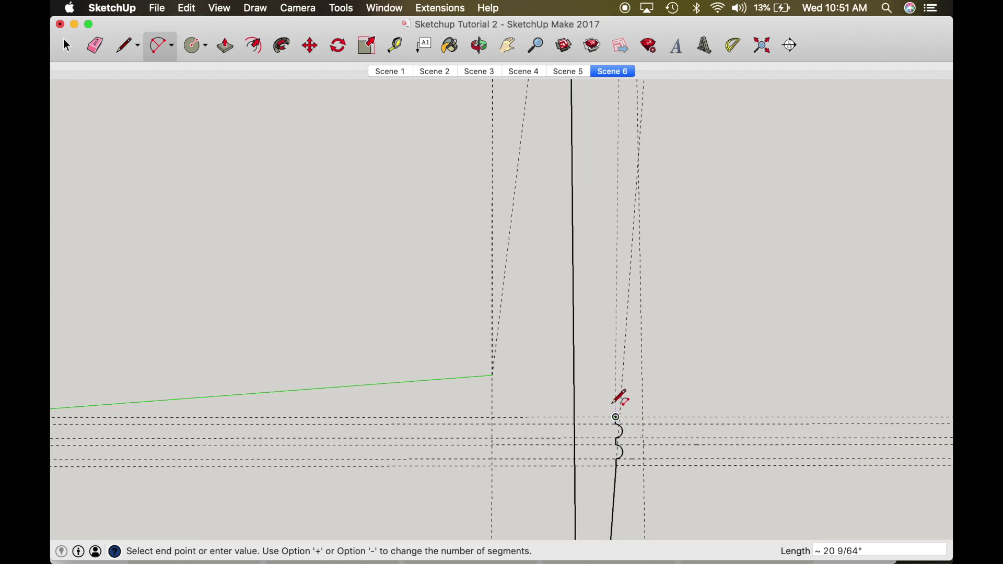
left_click(616, 417)
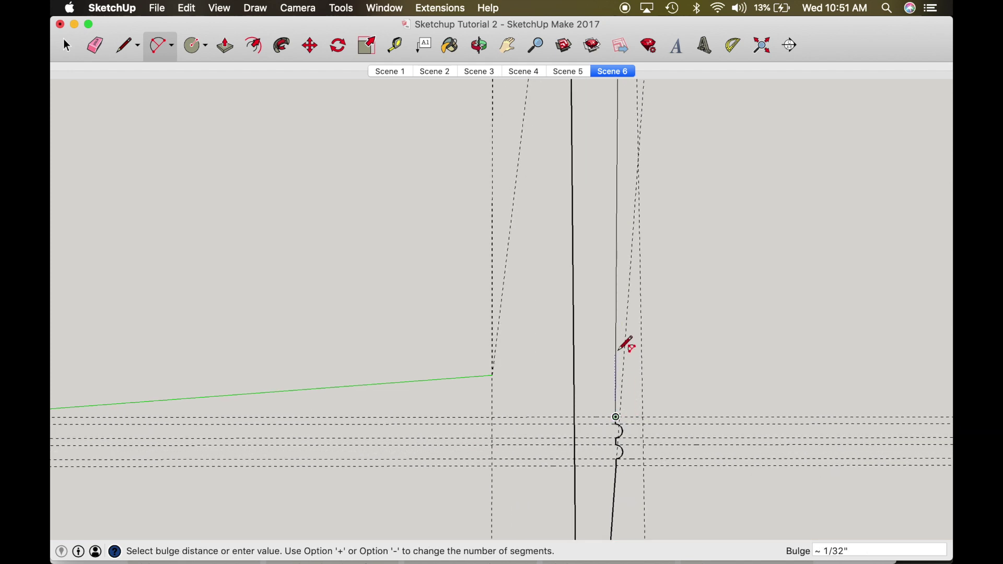
scroll(636, 194, "down", 4)
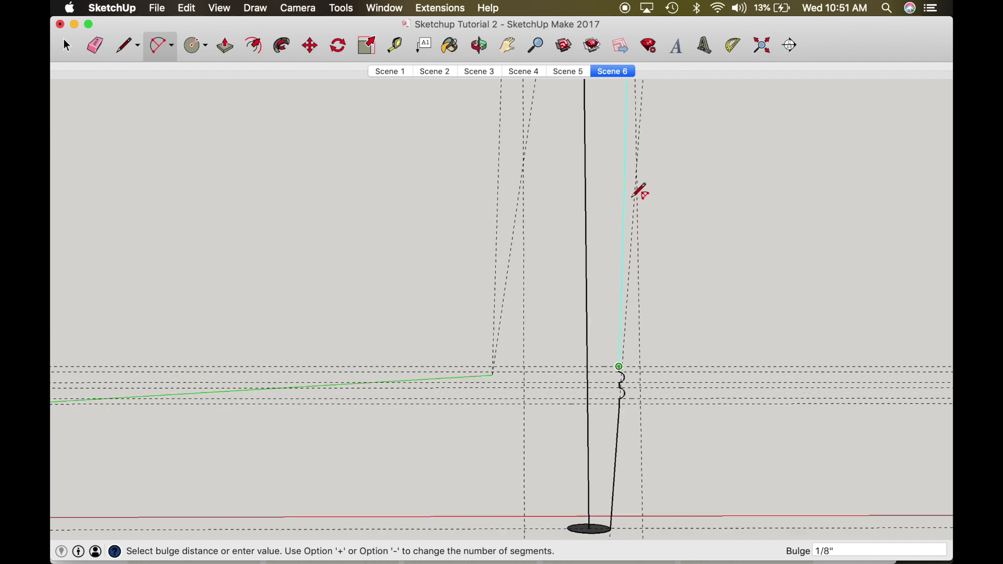
scroll(641, 192, "down", 3)
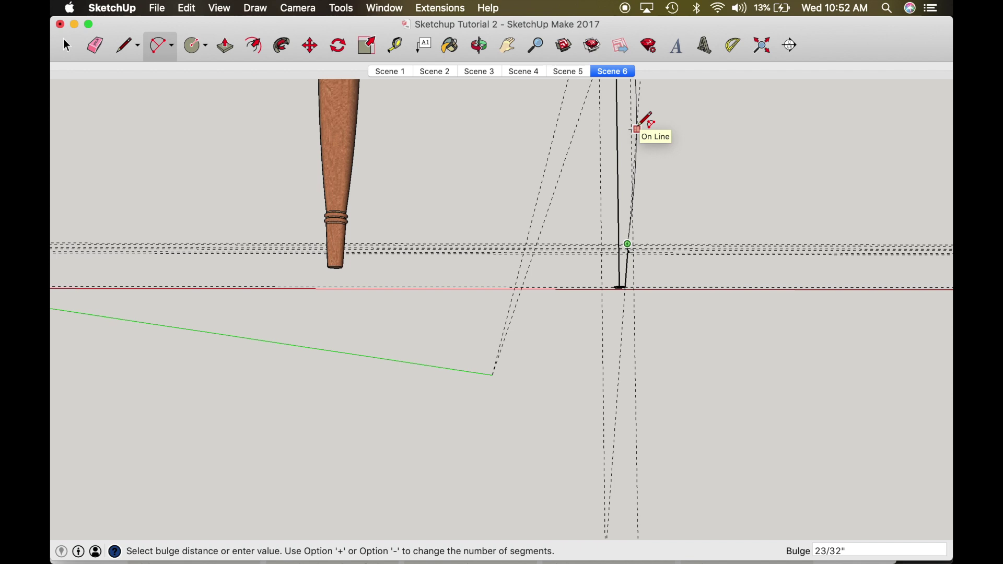
scroll(636, 129, "up", 5)
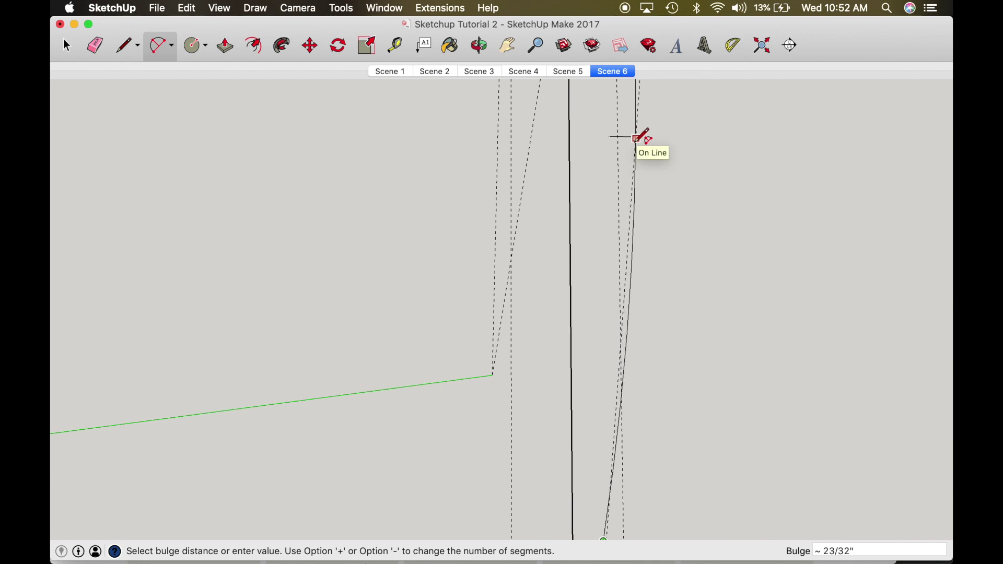
scroll(641, 137, "down", 5)
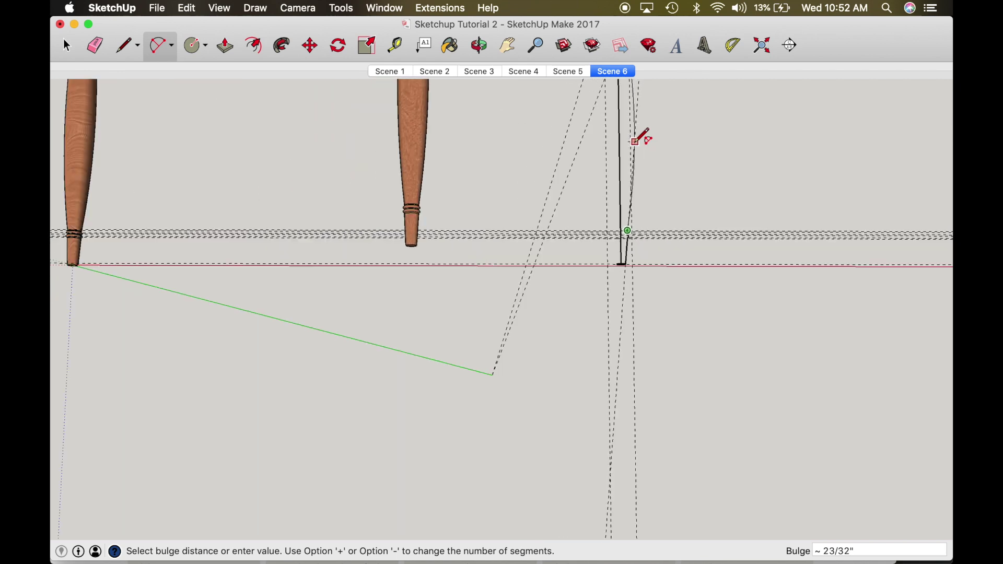
scroll(642, 137, "down", 3)
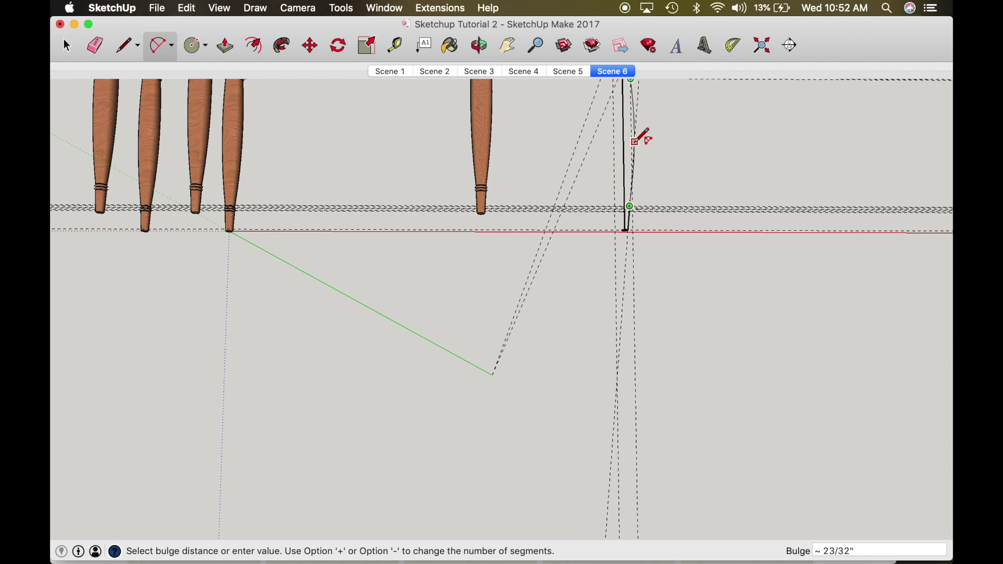
scroll(642, 137, "up", 5)
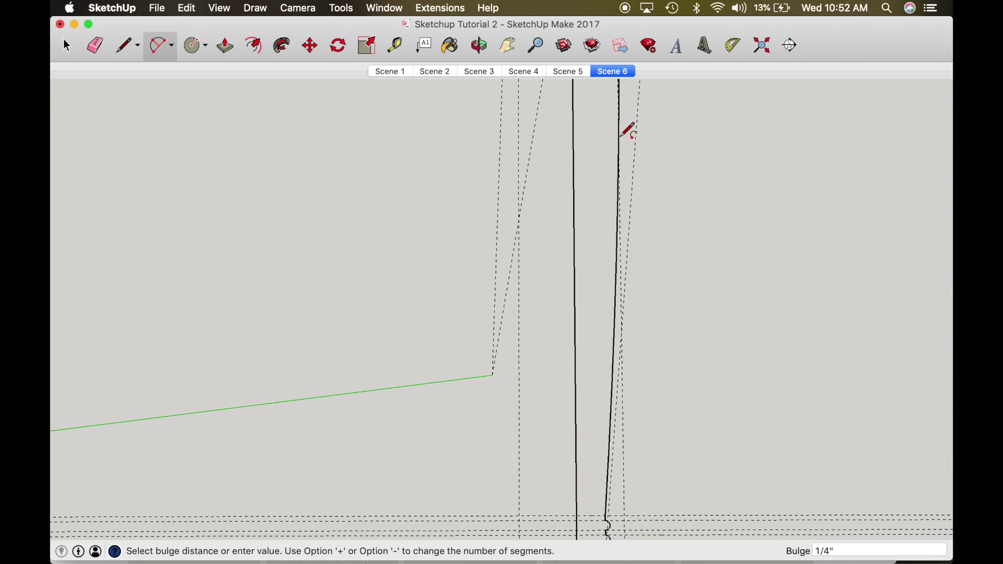
- Compare the drawn leg profile with the reference leg from several angles, from the square block down to the foot
key("o")
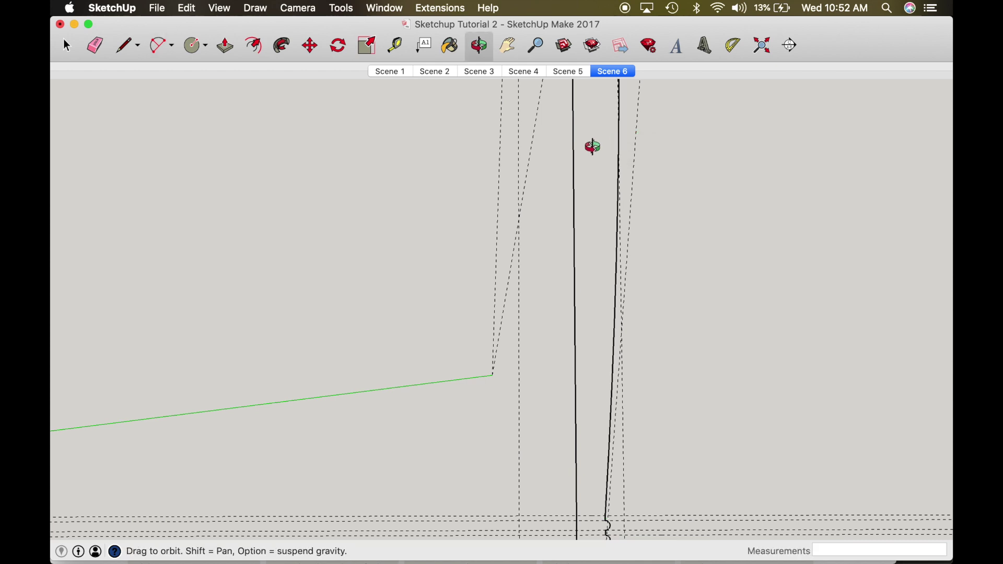
left_click_drag(593, 146, 569, 276)
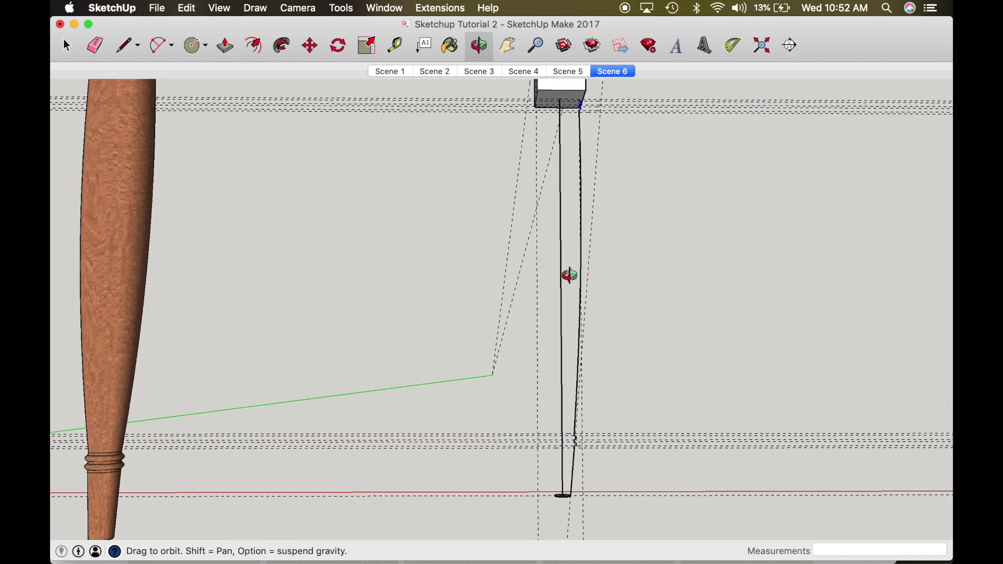
scroll(567, 274, "down", 2)
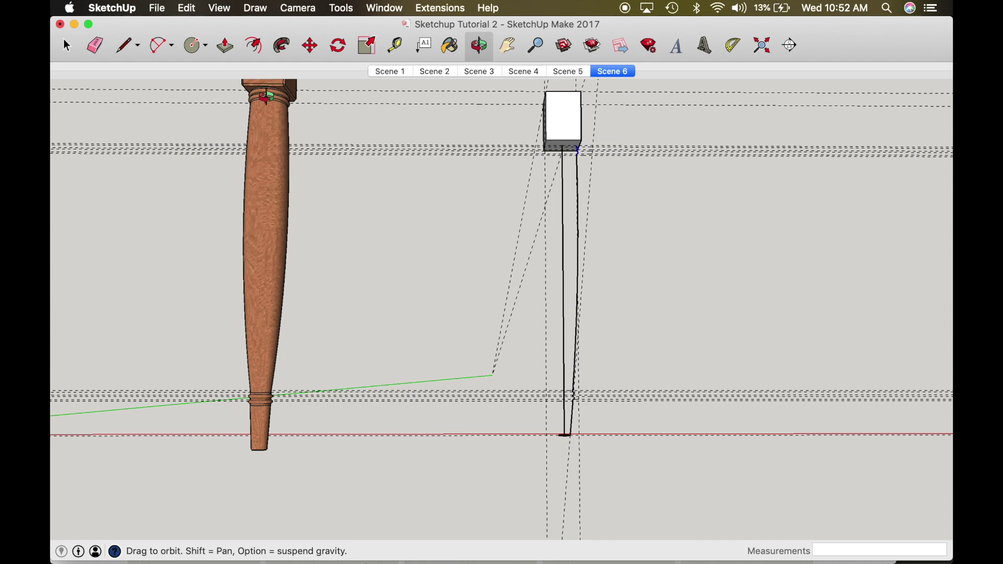
left_click_drag(268, 157, 230, 209)
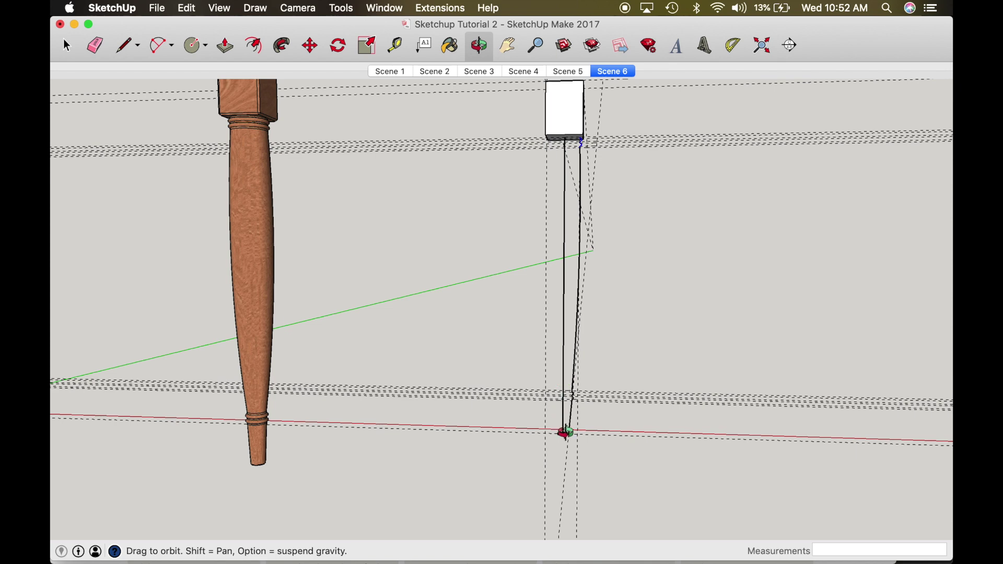
left_click_drag(572, 401, 568, 400)
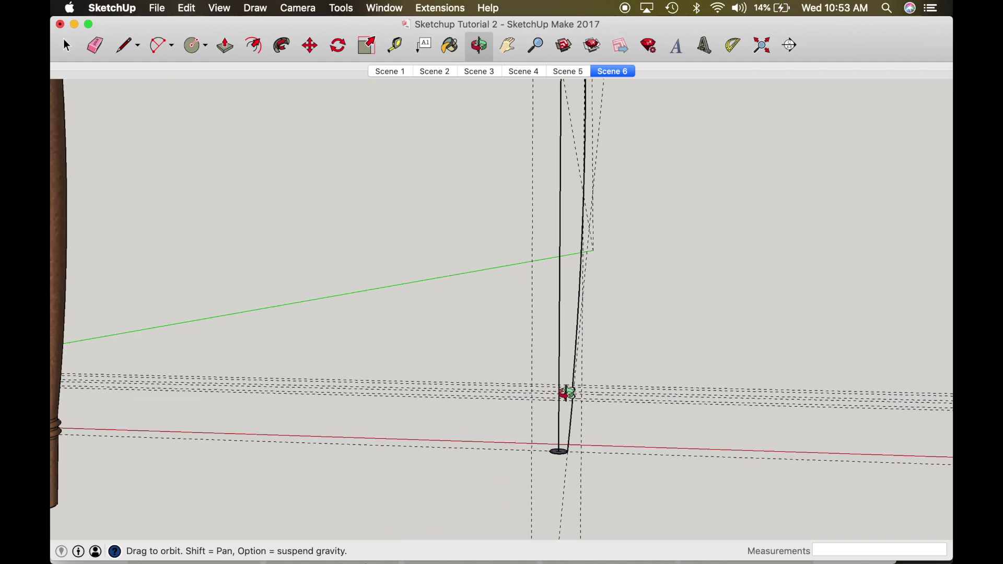
left_click_drag(579, 258, 601, 188)
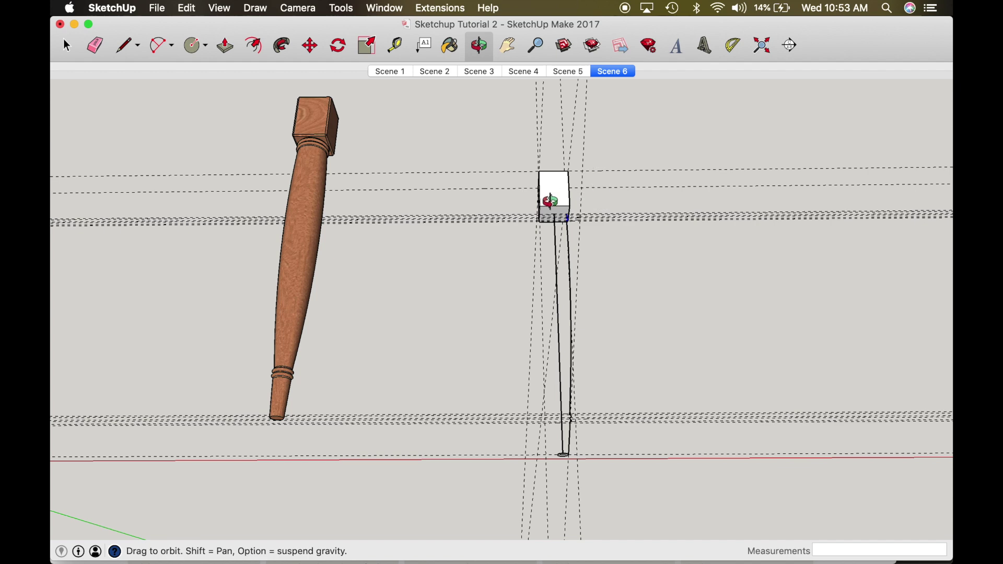
- Draw a line from the upper bead profile's top endpoint to the top of the centerline beneath the square block
scroll(559, 214, "up", 5)
scroll(562, 214, "up", 5)
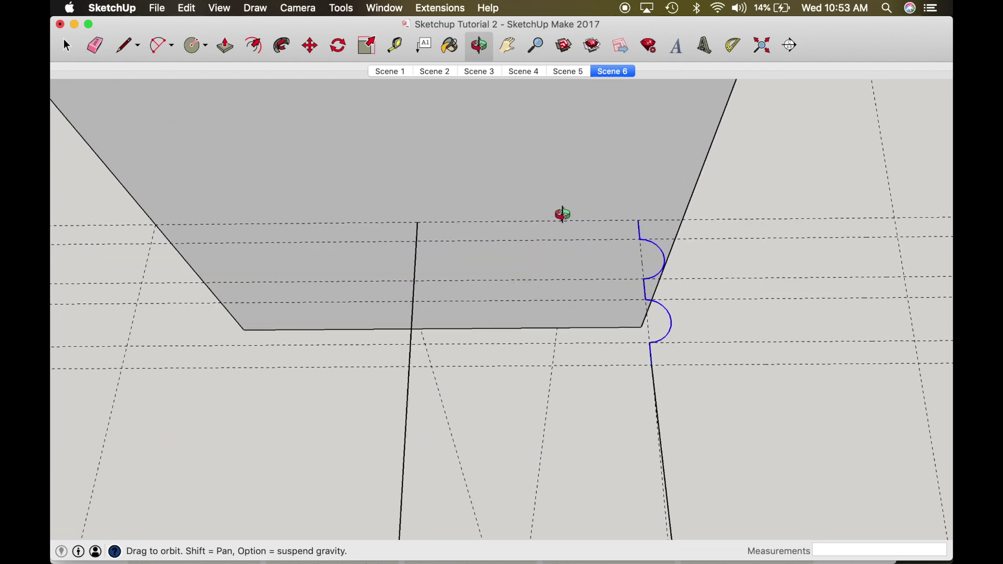
key("l")
left_click(638, 219)
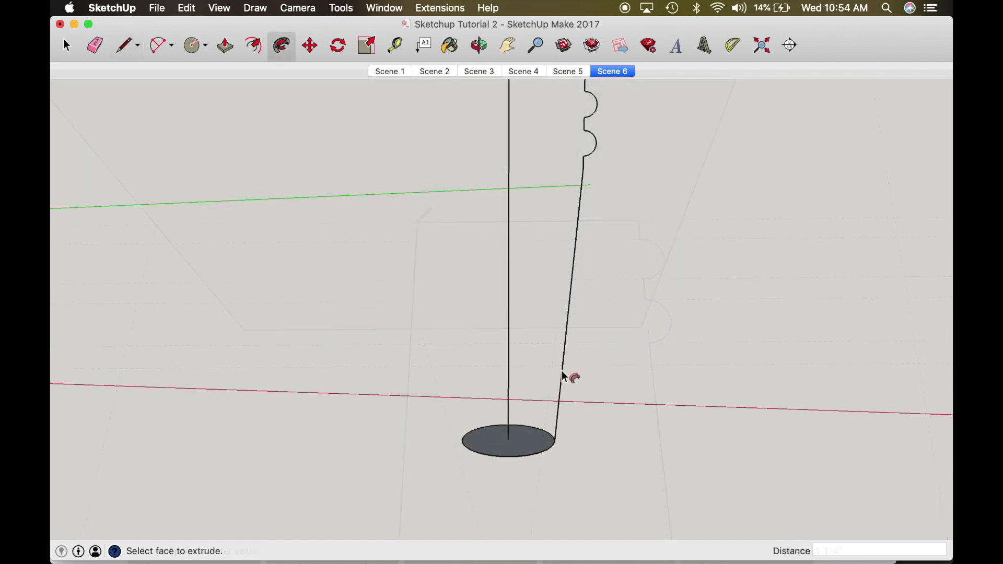
- Draw a 1/2" line from the foot circle's center to the lower endpoint of the taper, closing the leg profile into a face
key("space")
key("l")
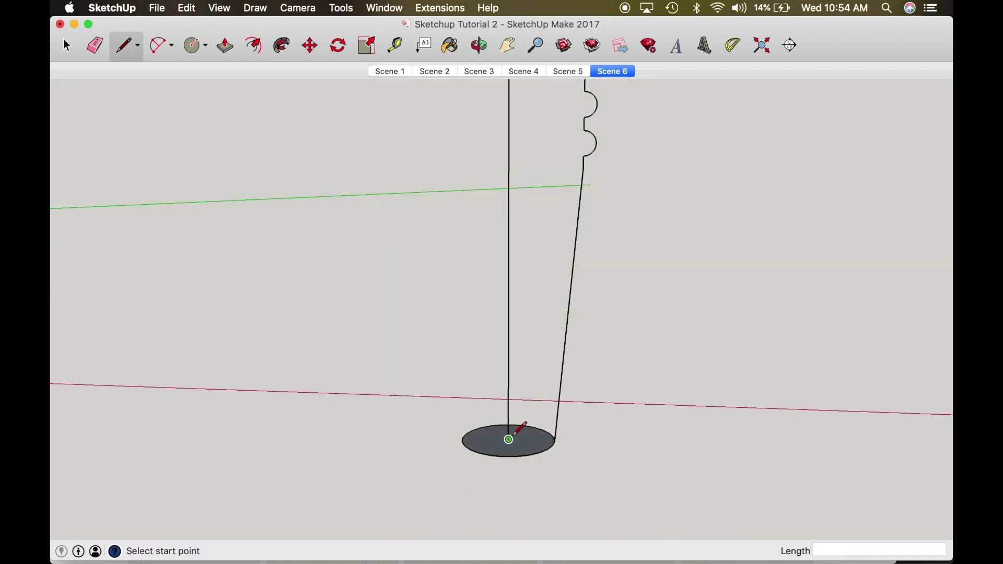
left_click(509, 439)
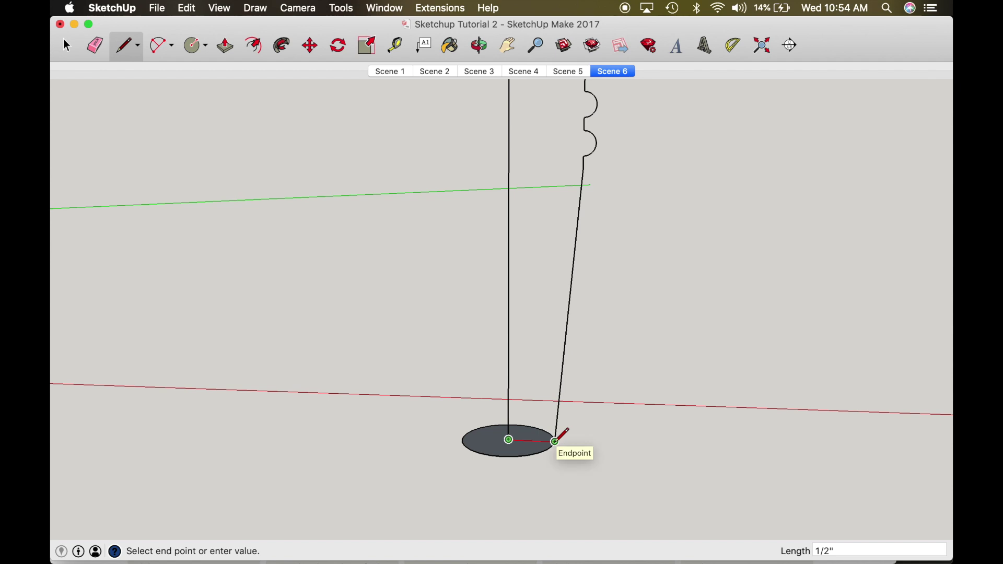
left_click(555, 441)
- Revolve the closed leg profile face around the foot circle with Follow Me to form the round leg
middle_click_drag(554, 441, 542, 365)
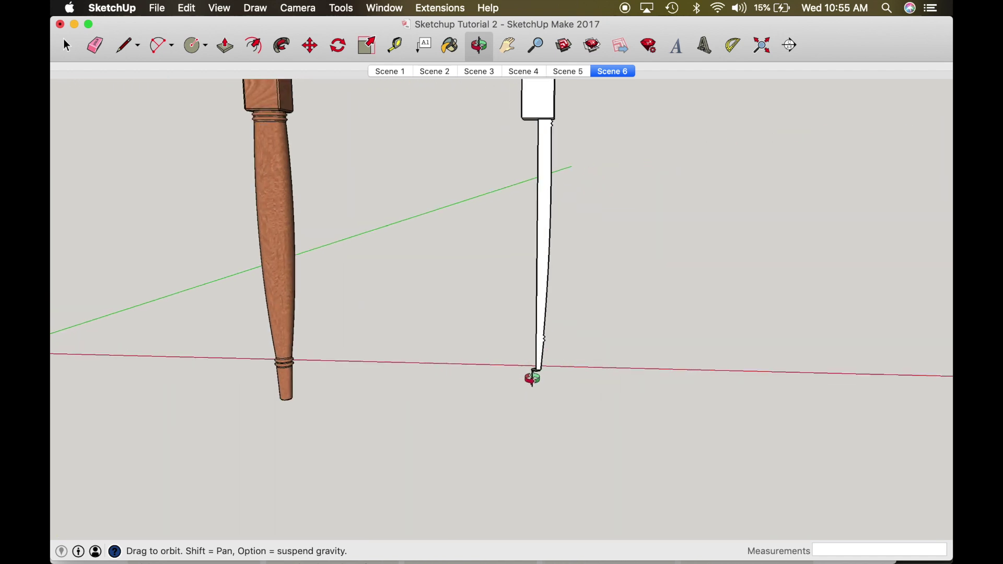
scroll(542, 359, "up", 5)
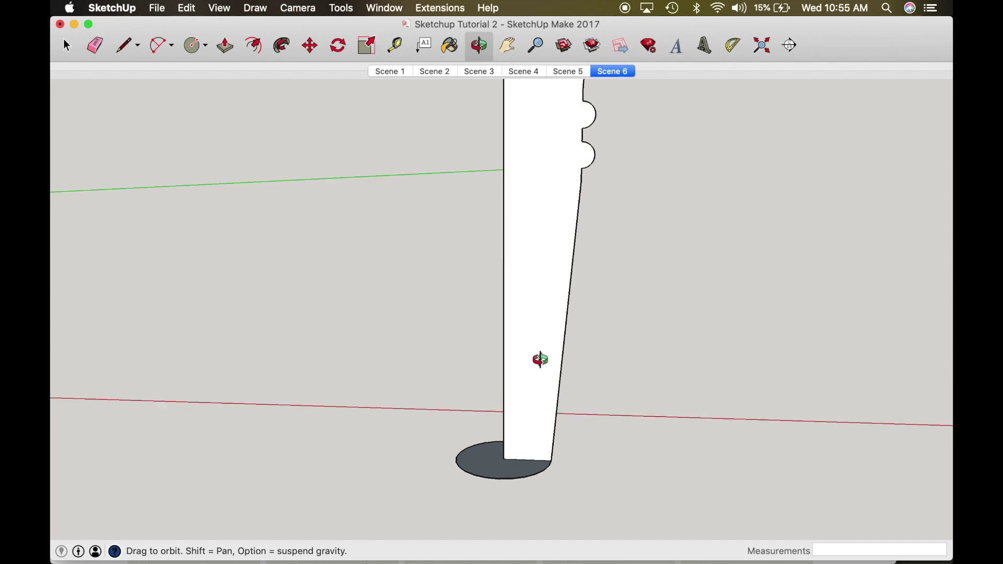
key("space")
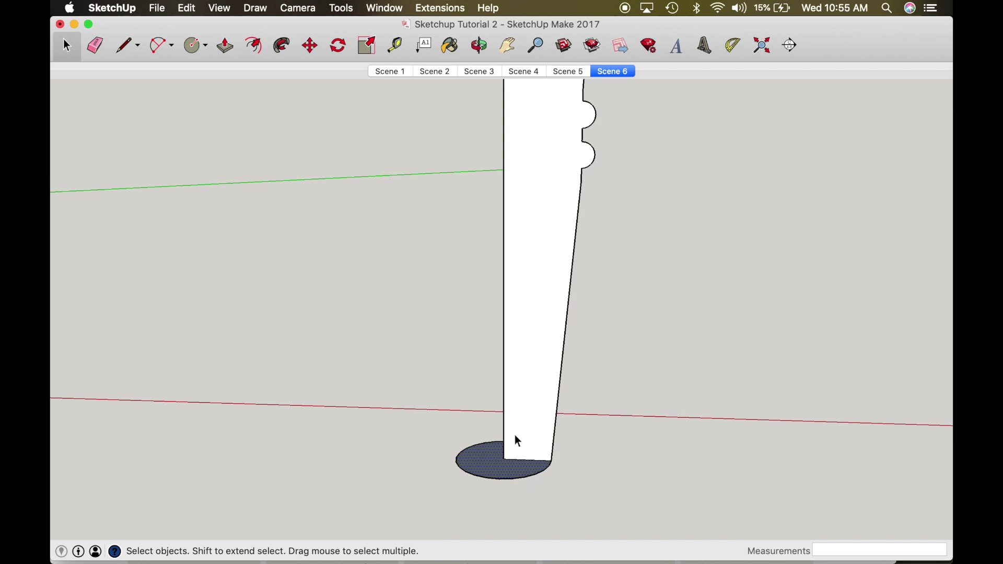
key("f")
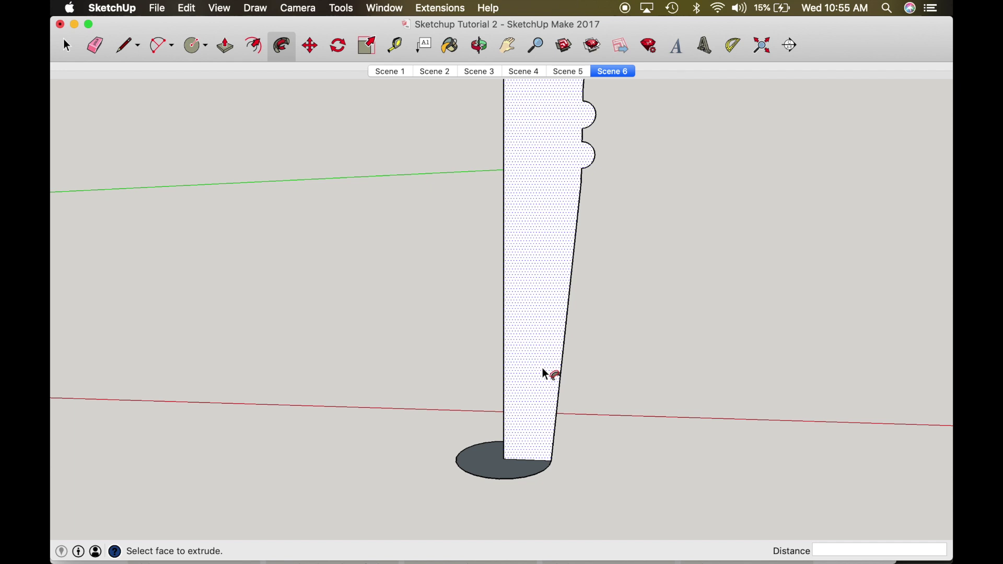
left_click(543, 341)
- Compare the revolved leg with the reference leg and examine the vertical corners of both square blocks
key("o")
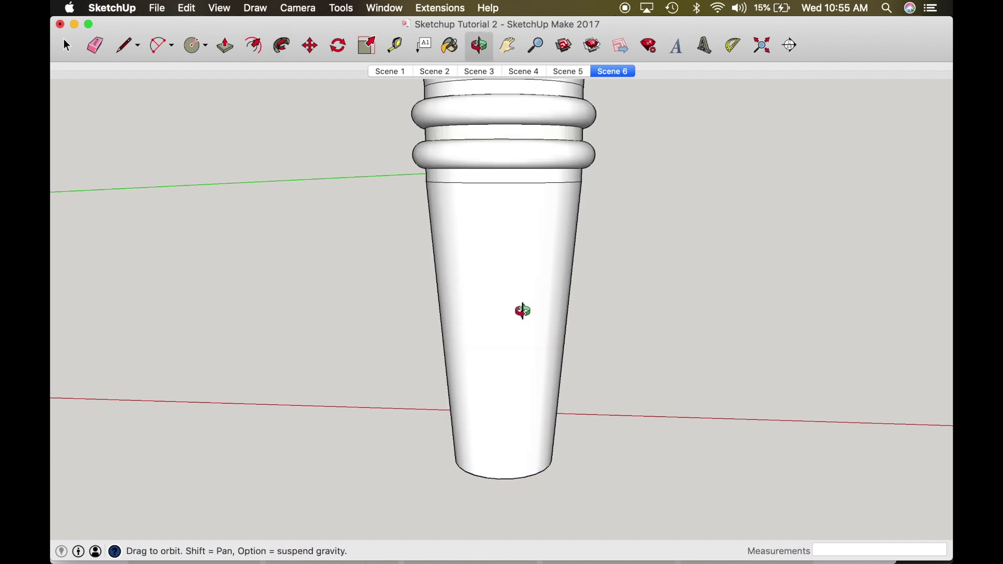
scroll(522, 311, "down", 5)
left_click_drag(523, 311, 653, 231)
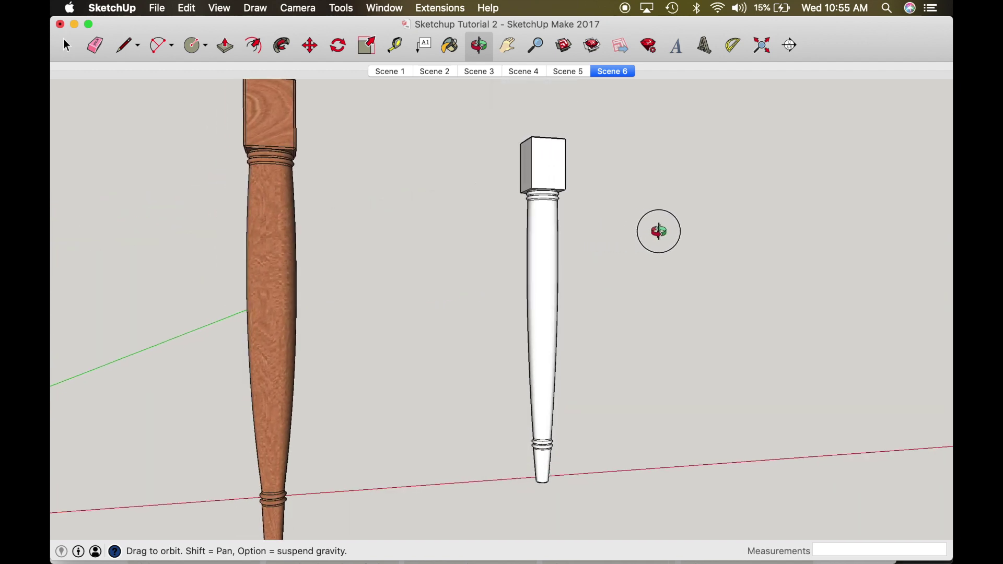
left_click_drag(540, 217, 644, 324, "shift")
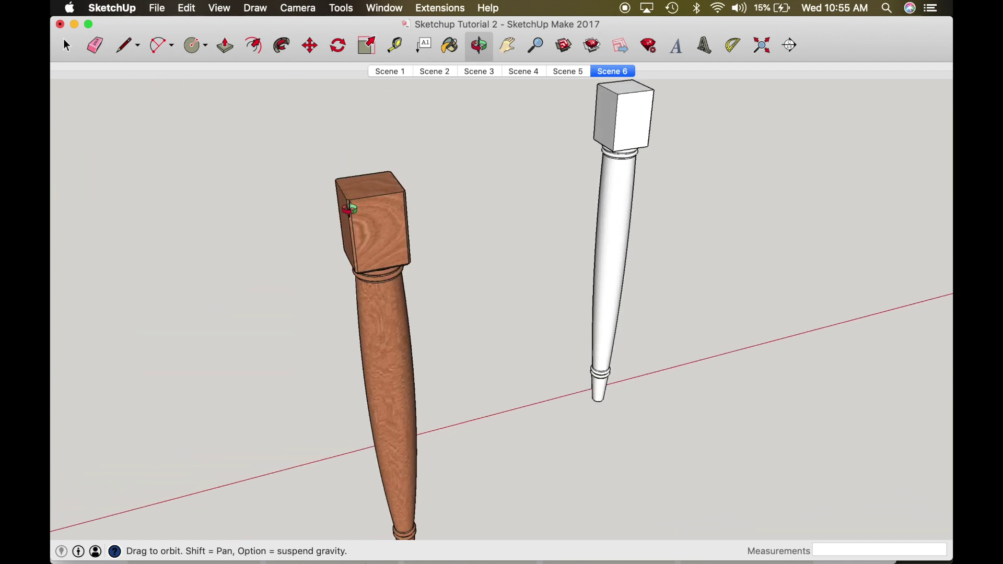
scroll(350, 207, "up", 10)
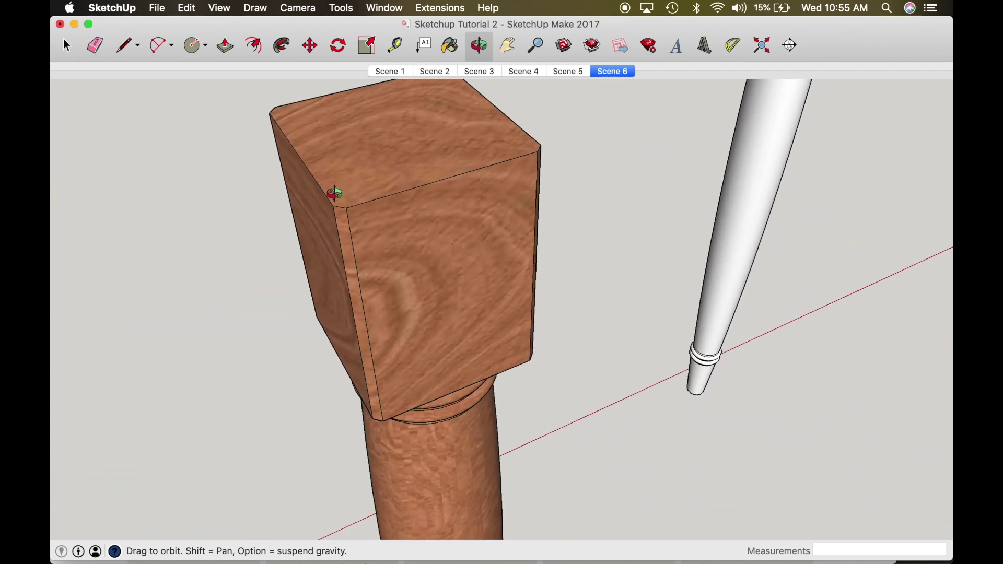
left_click_drag(609, 218, 468, 393)
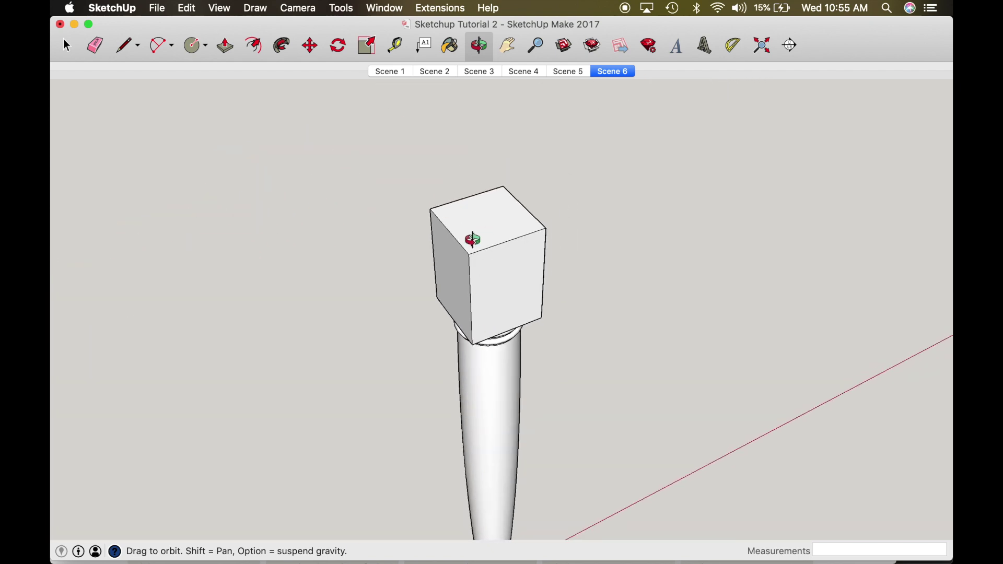
- Draw a diagonal line about 15/64" long across the nearest corner of the square block's top face, forming a small triangle
scroll(470, 249, "up", 10)
scroll(470, 251, "down", 5)
key("space")
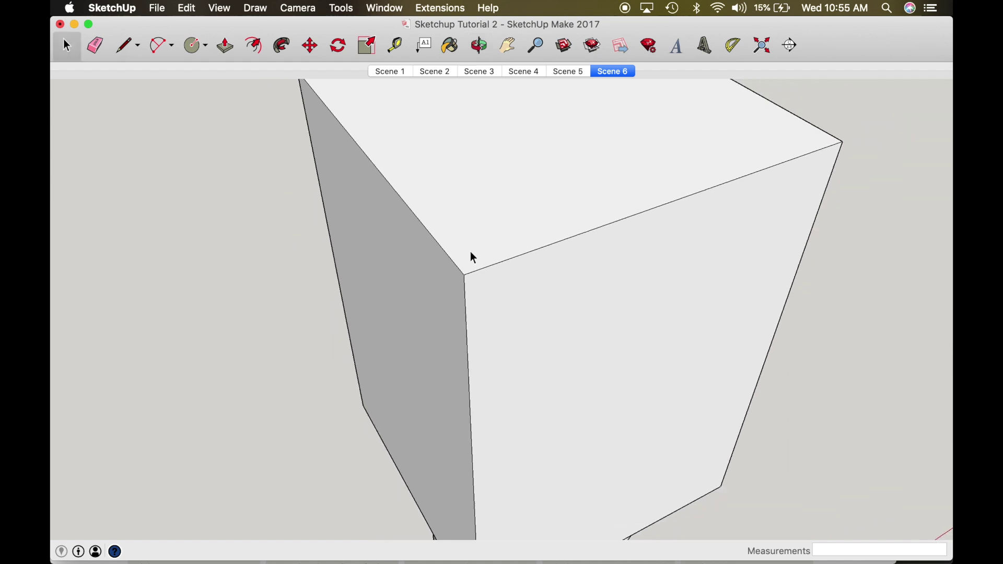
triple_click(506, 323)
key("l")
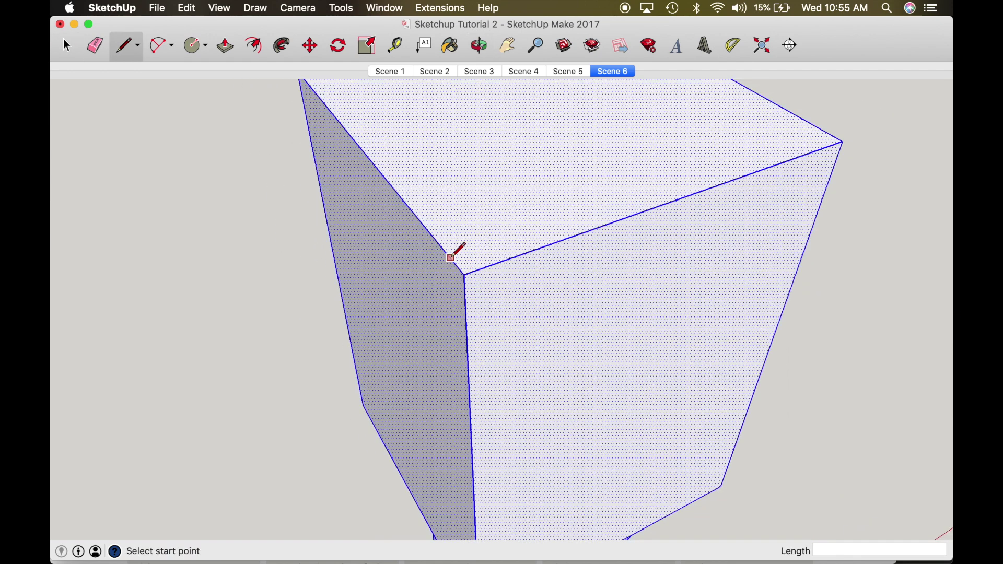
left_click(450, 258)
left_click(491, 265)
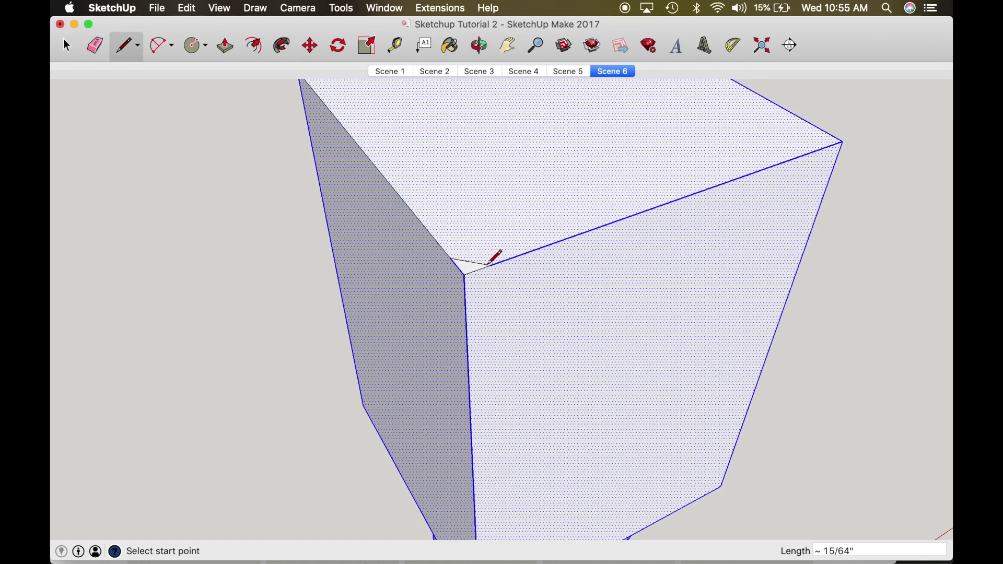
- Push the small corner triangle down through the square block with Push/Pull to chamfer its vertical edge
key("p")
left_click_drag(469, 269, 480, 374)
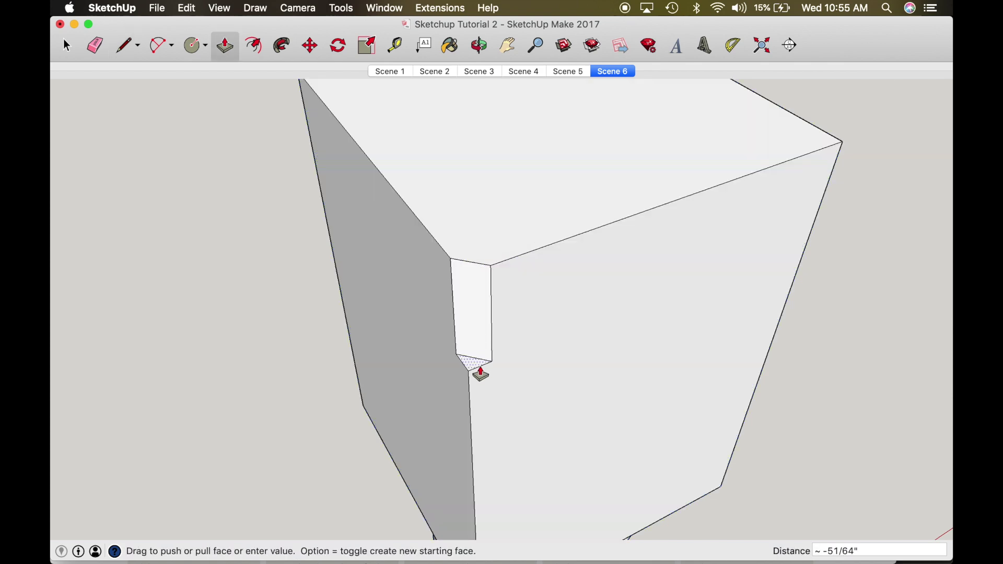